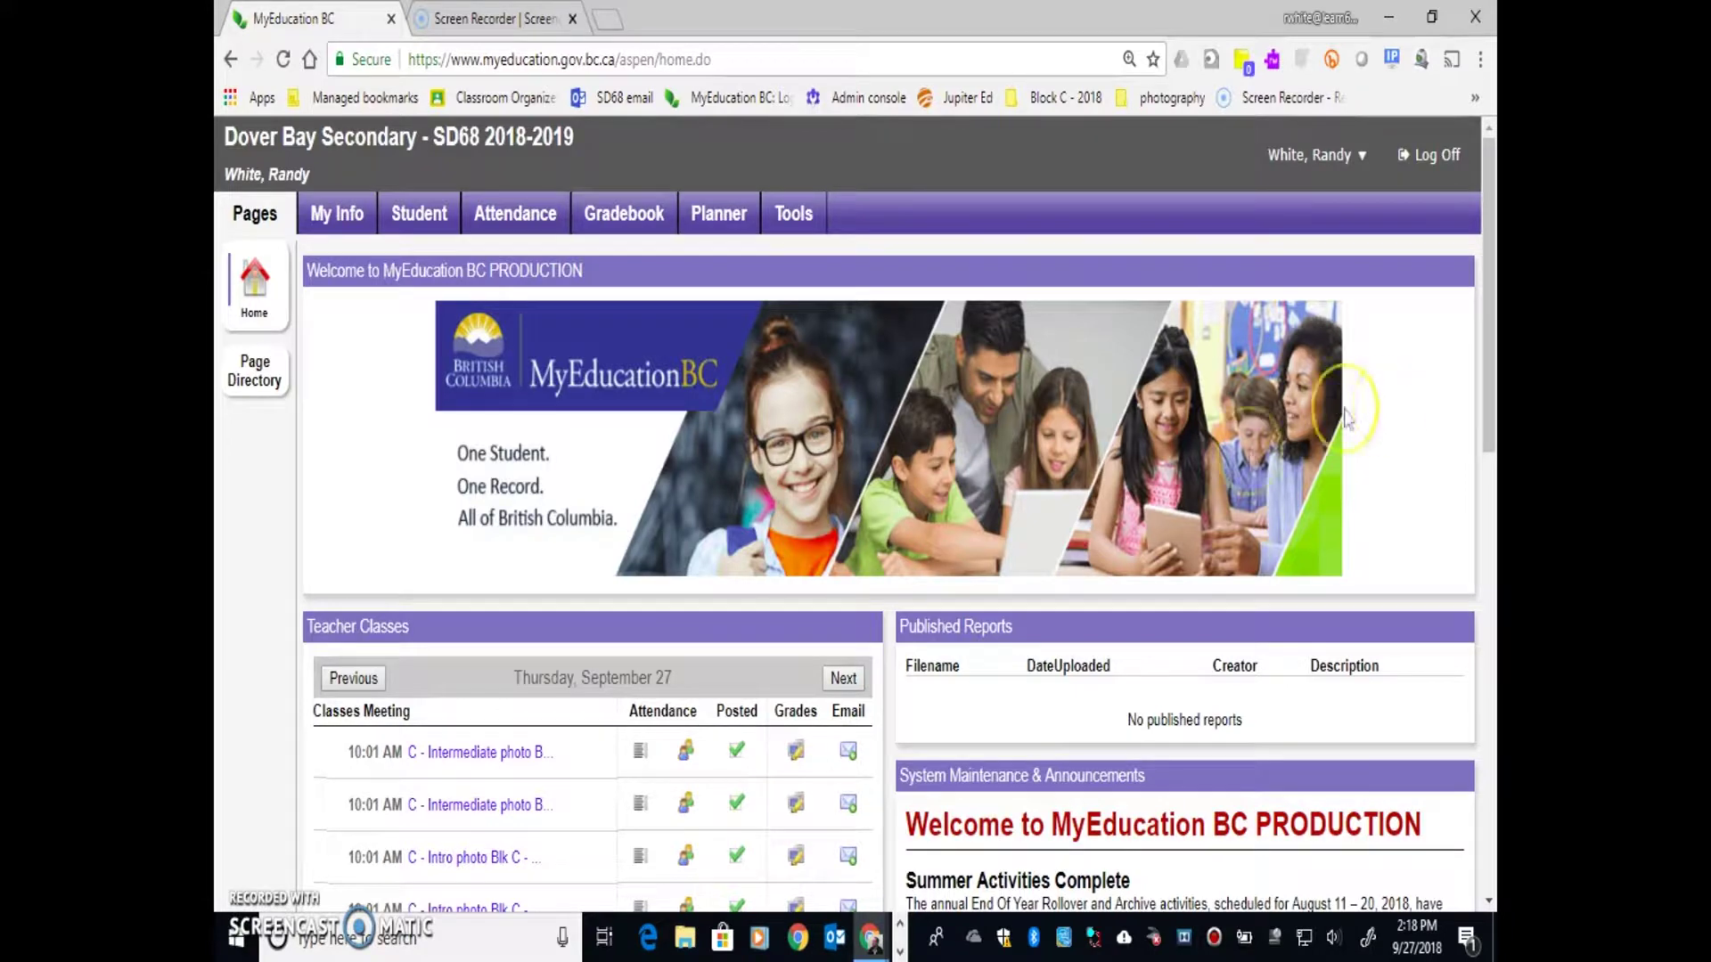
- In the gradebook user preferences, set the default weighting for averages to Categories and assignments
{"action": "left_click", "coordinate": [1310, 155]}
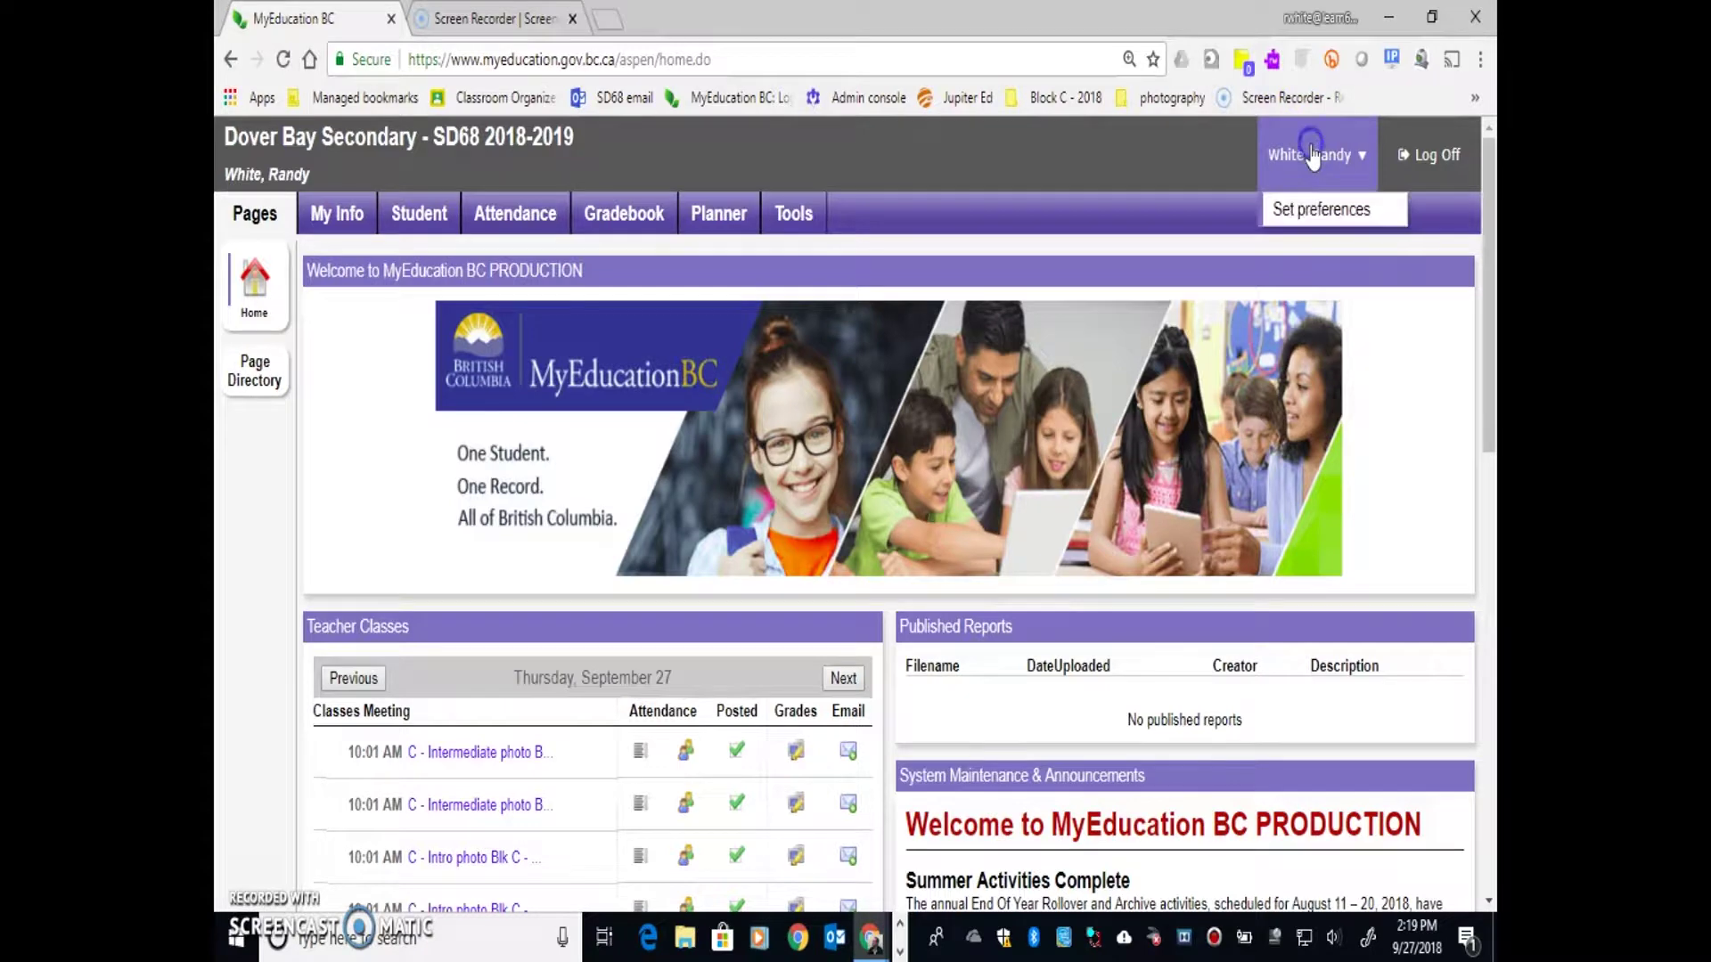
{"action": "left_click", "coordinate": [1317, 210]}
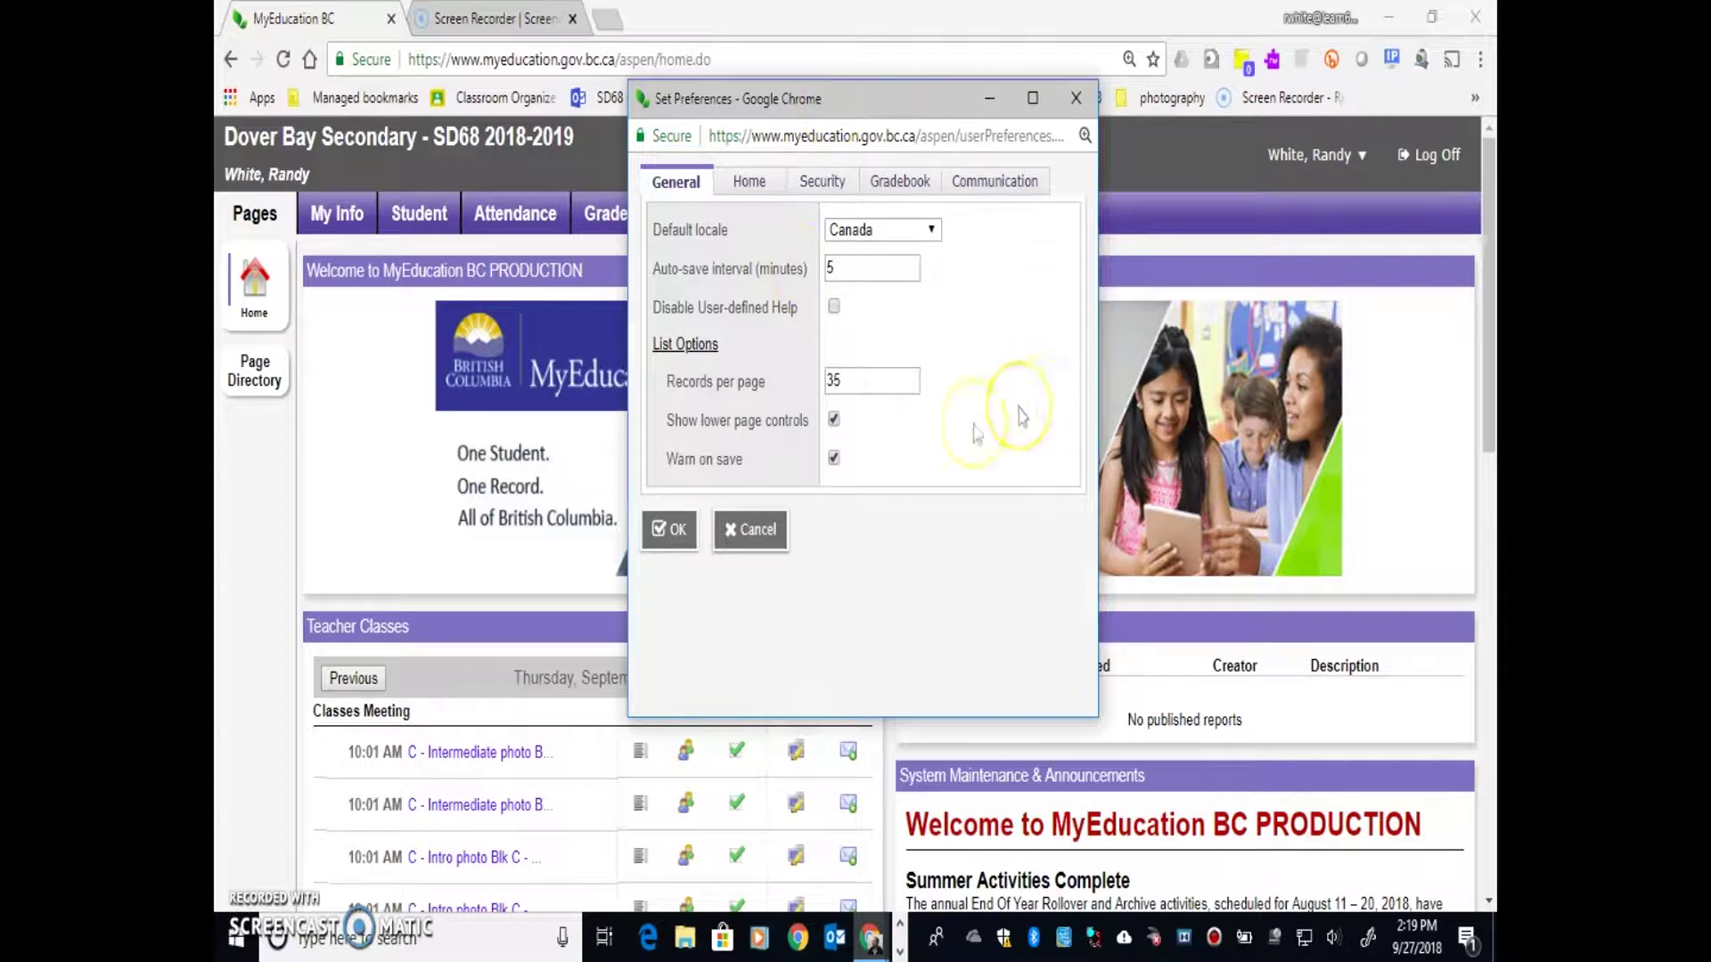
{"action": "left_click", "coordinate": [903, 182]}
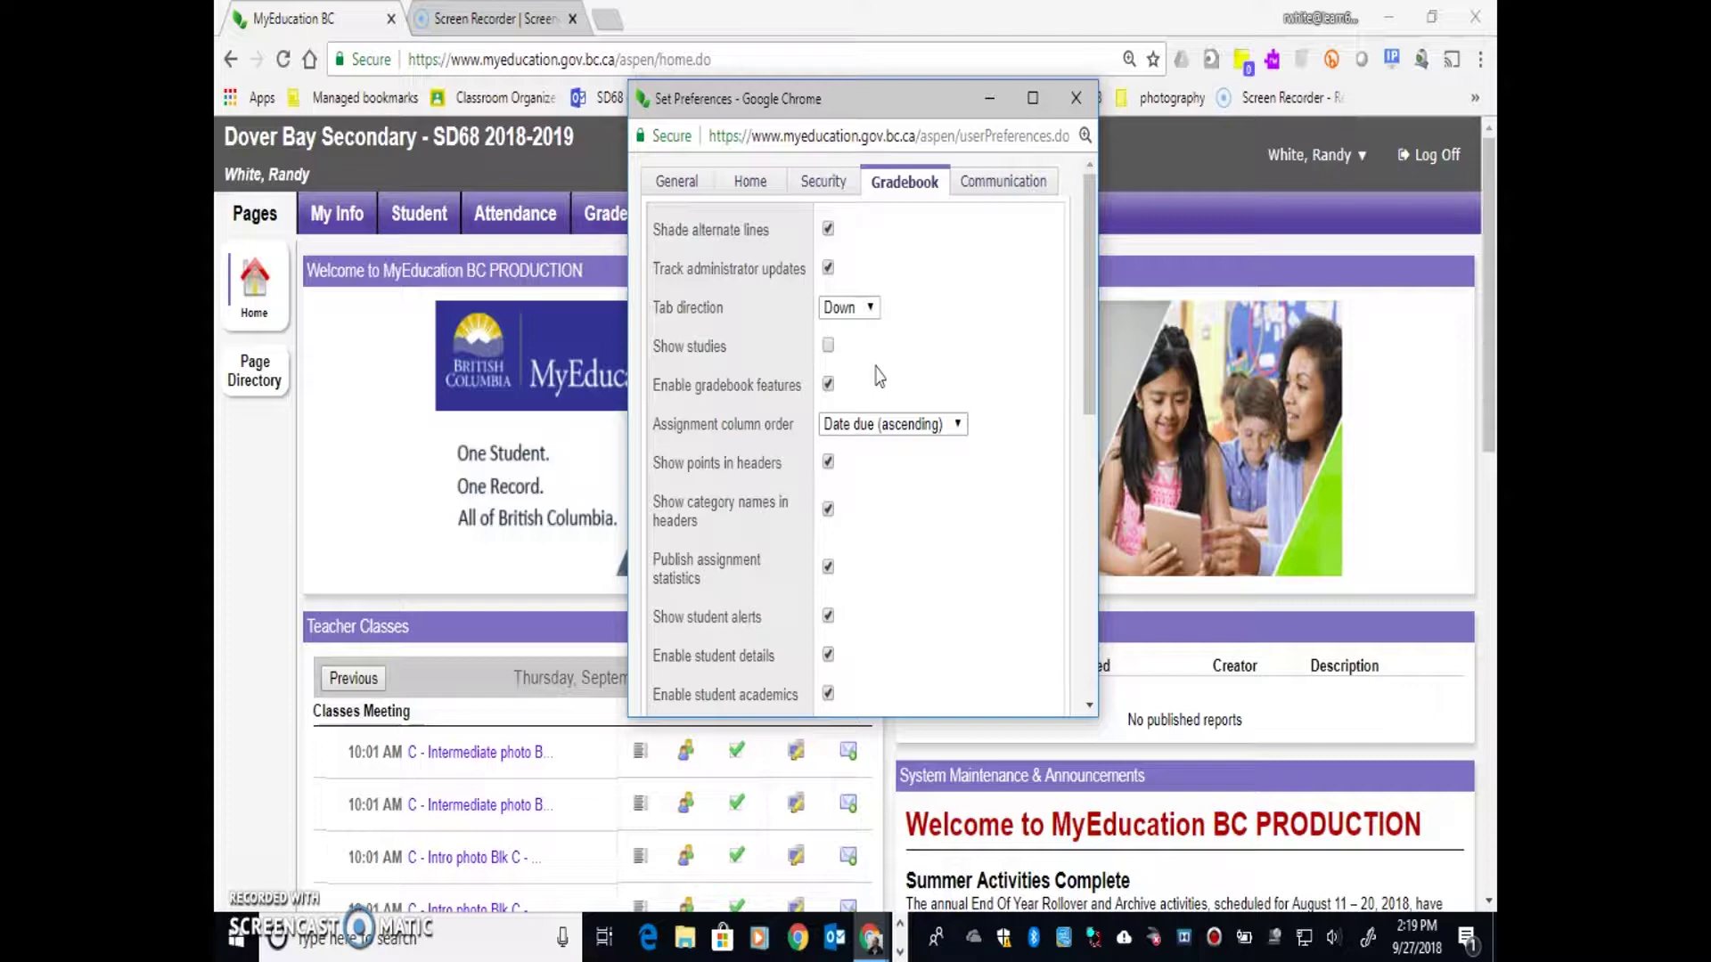
{"action": "scroll", "coordinate": [879, 377], "scroll_direction": "down", "scroll_amount": 10}
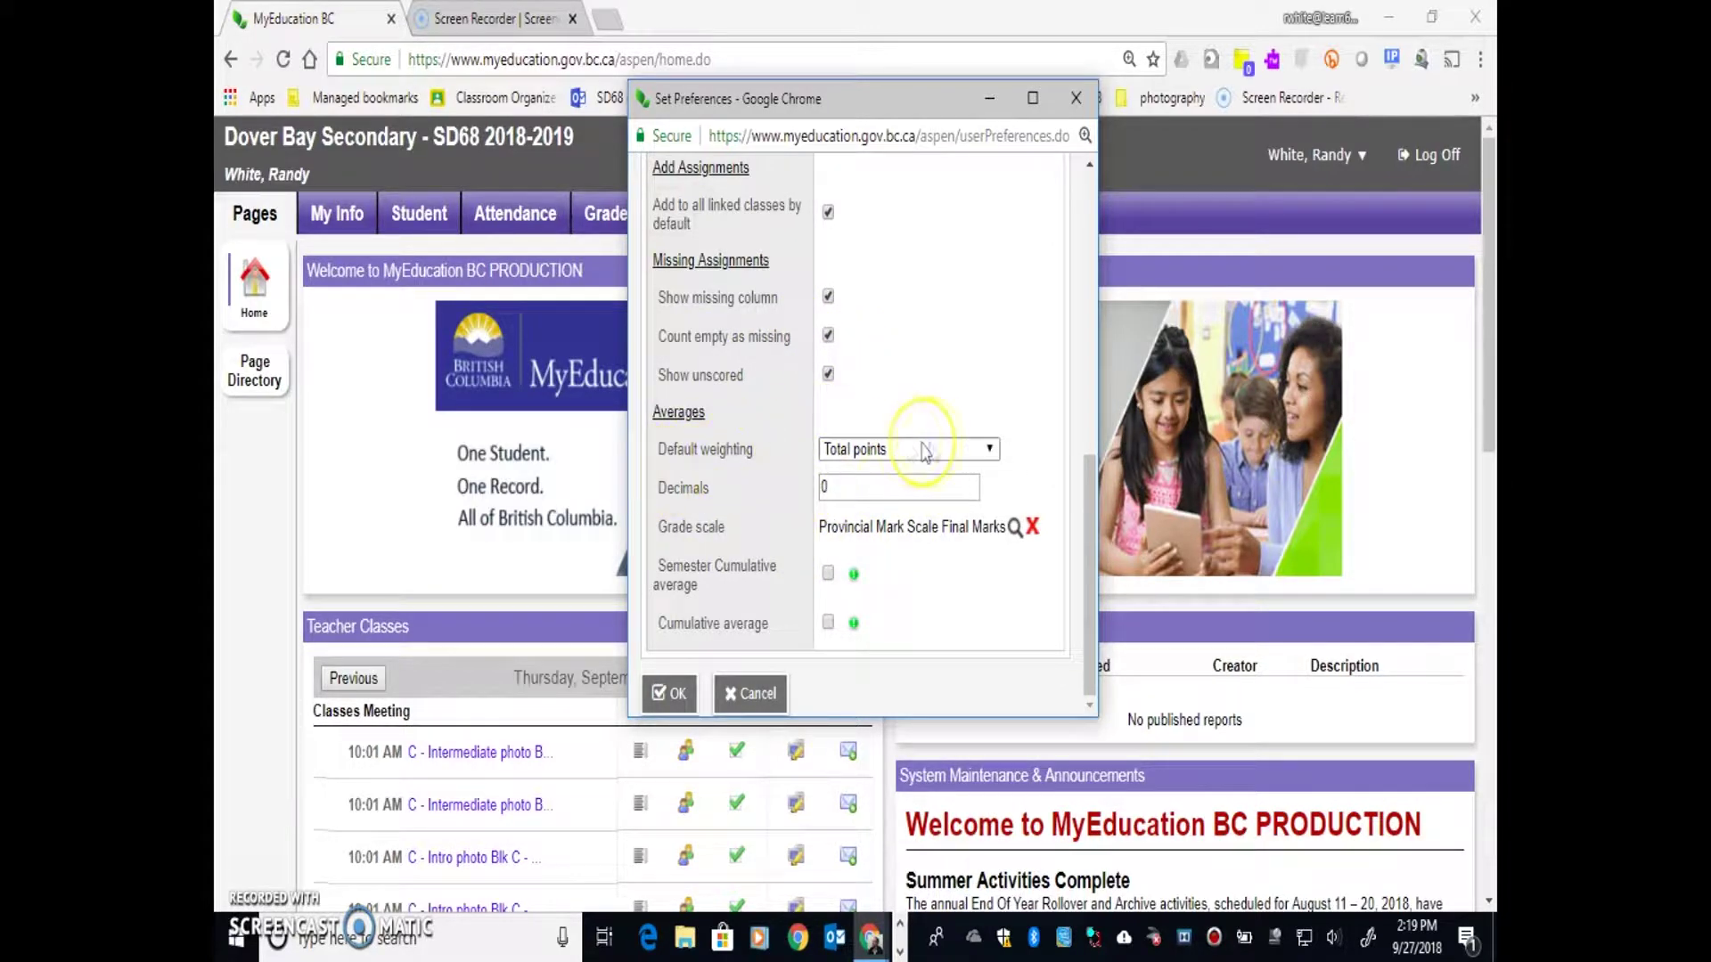
{"action": "left_click", "coordinate": [989, 451]}
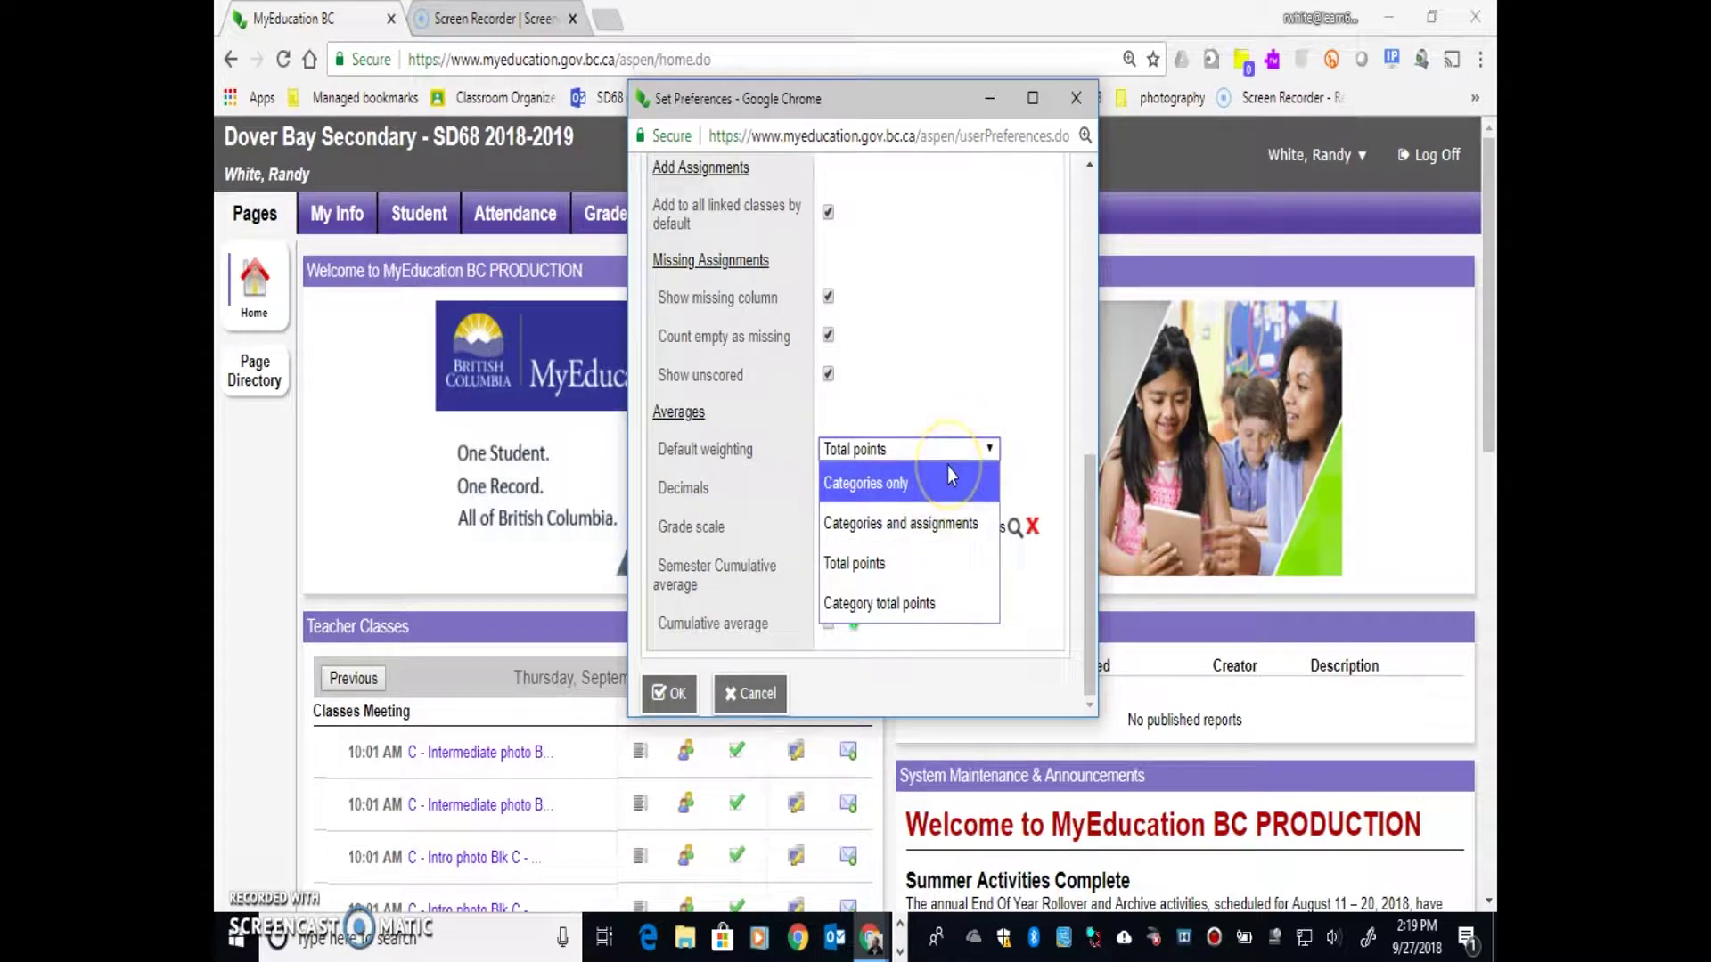
{"action": "left_click", "coordinate": [885, 533]}
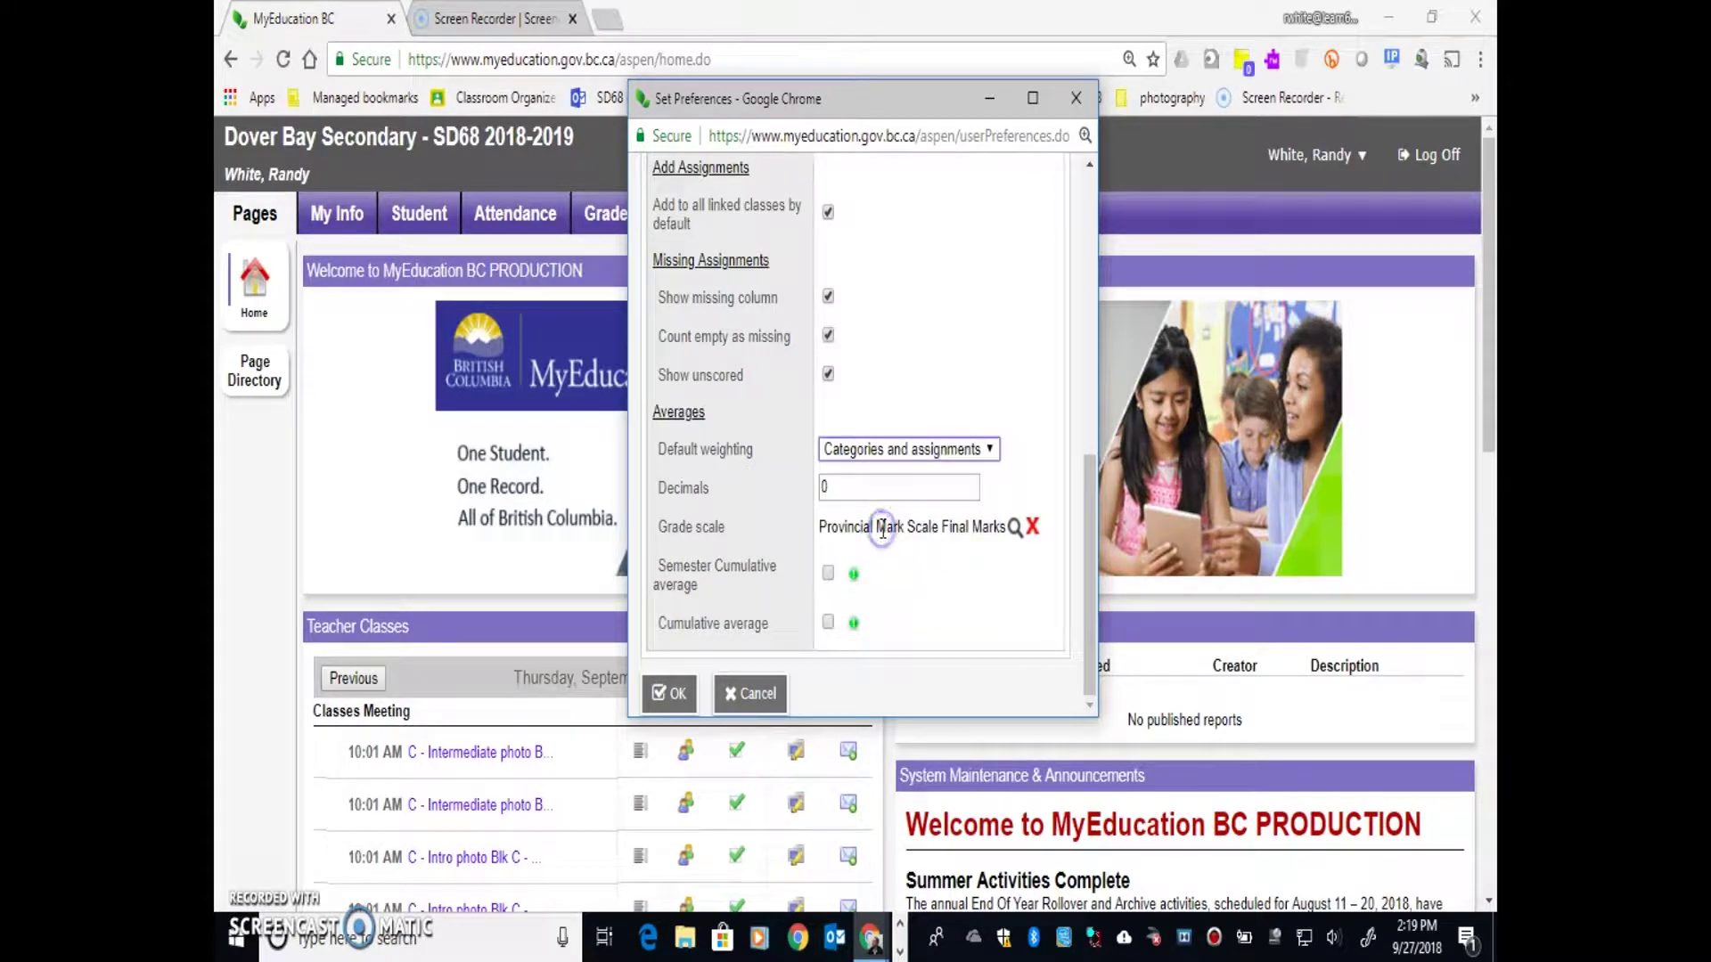
{"action": "left_click", "coordinate": [991, 451]}
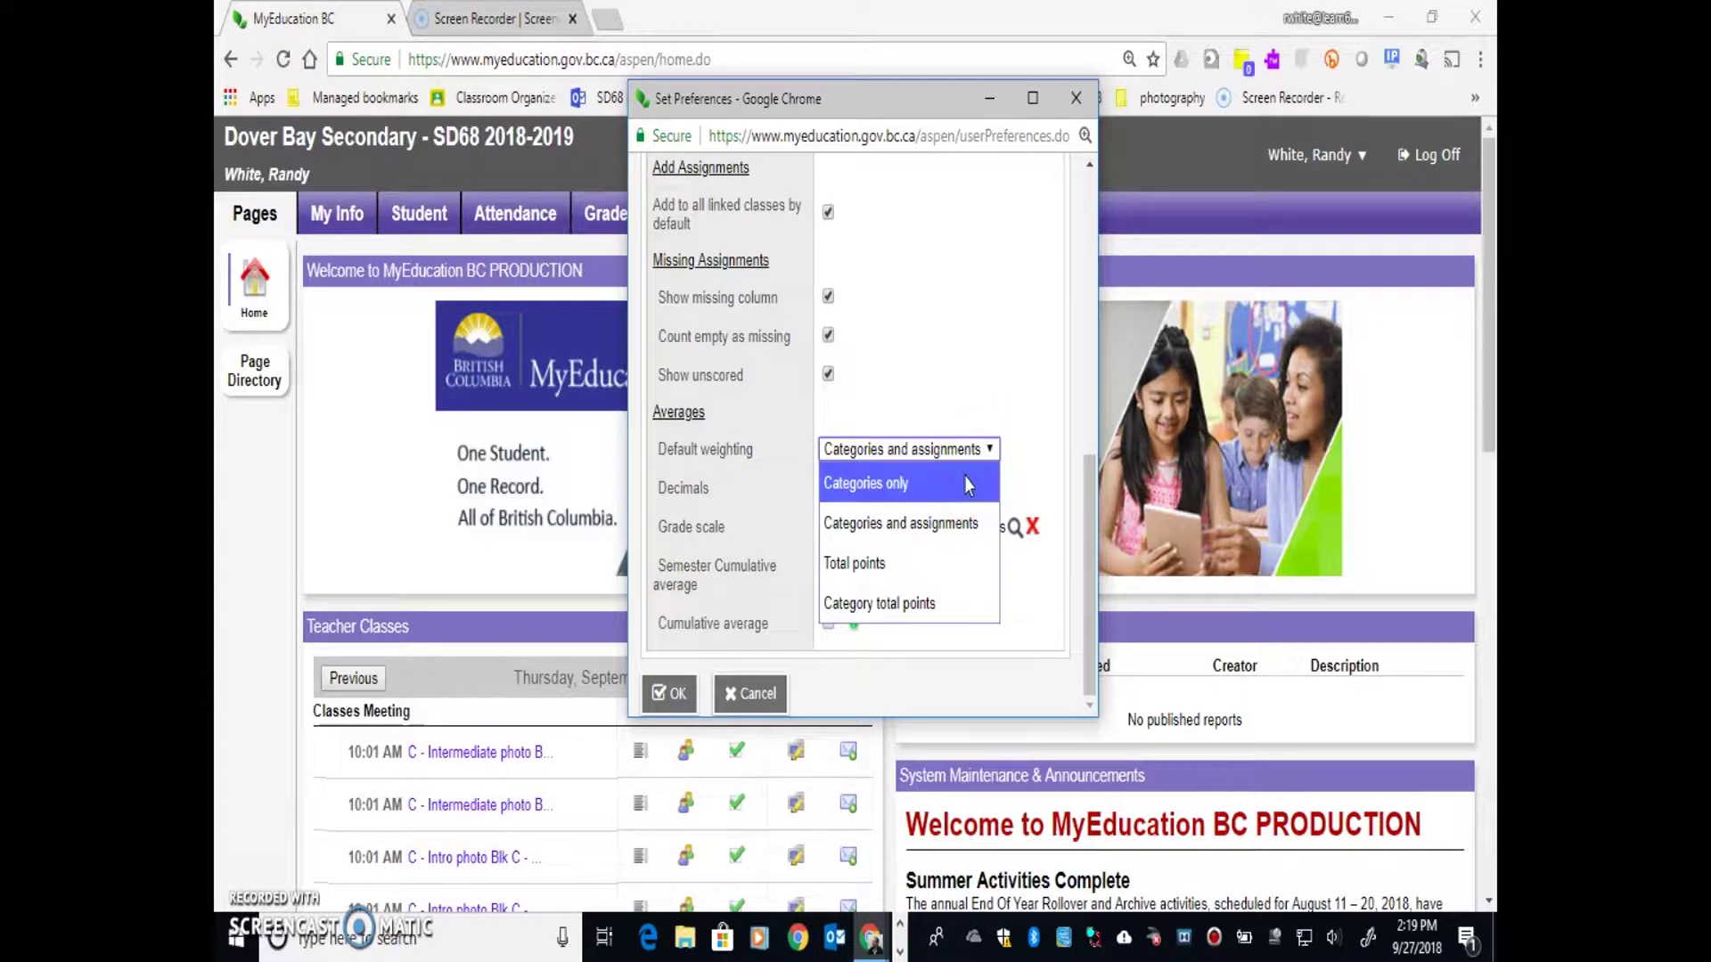
{"action": "left_click", "coordinate": [950, 606]}
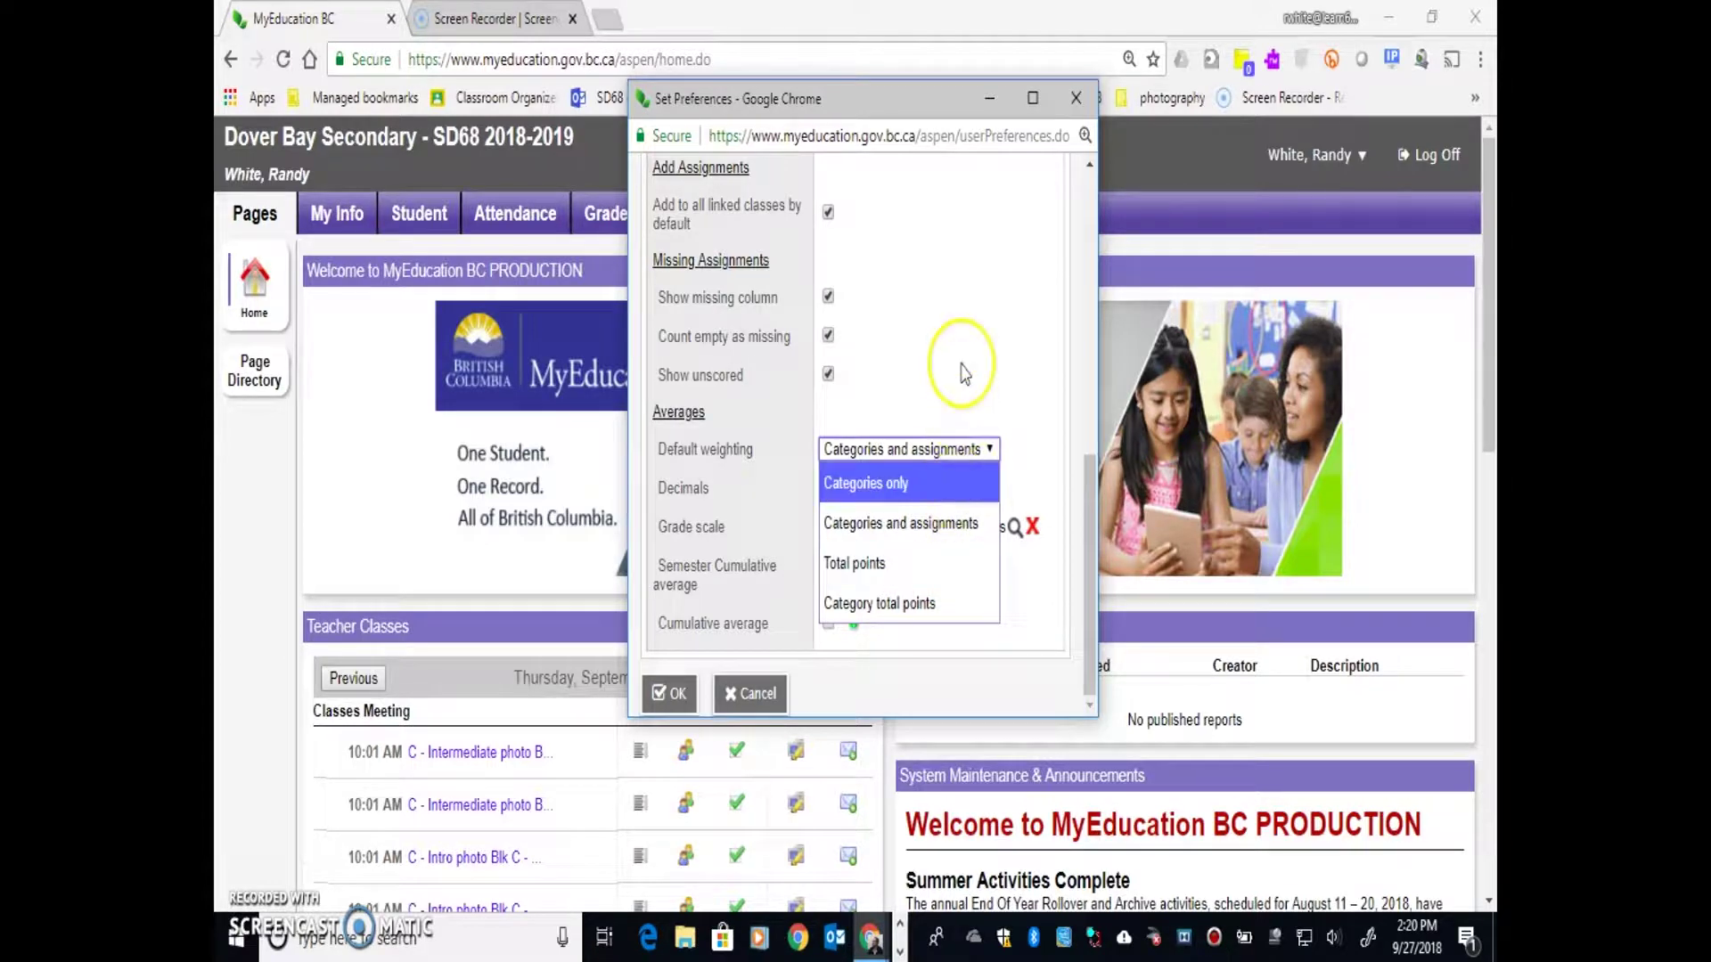
{"action": "left_click", "coordinate": [938, 528]}
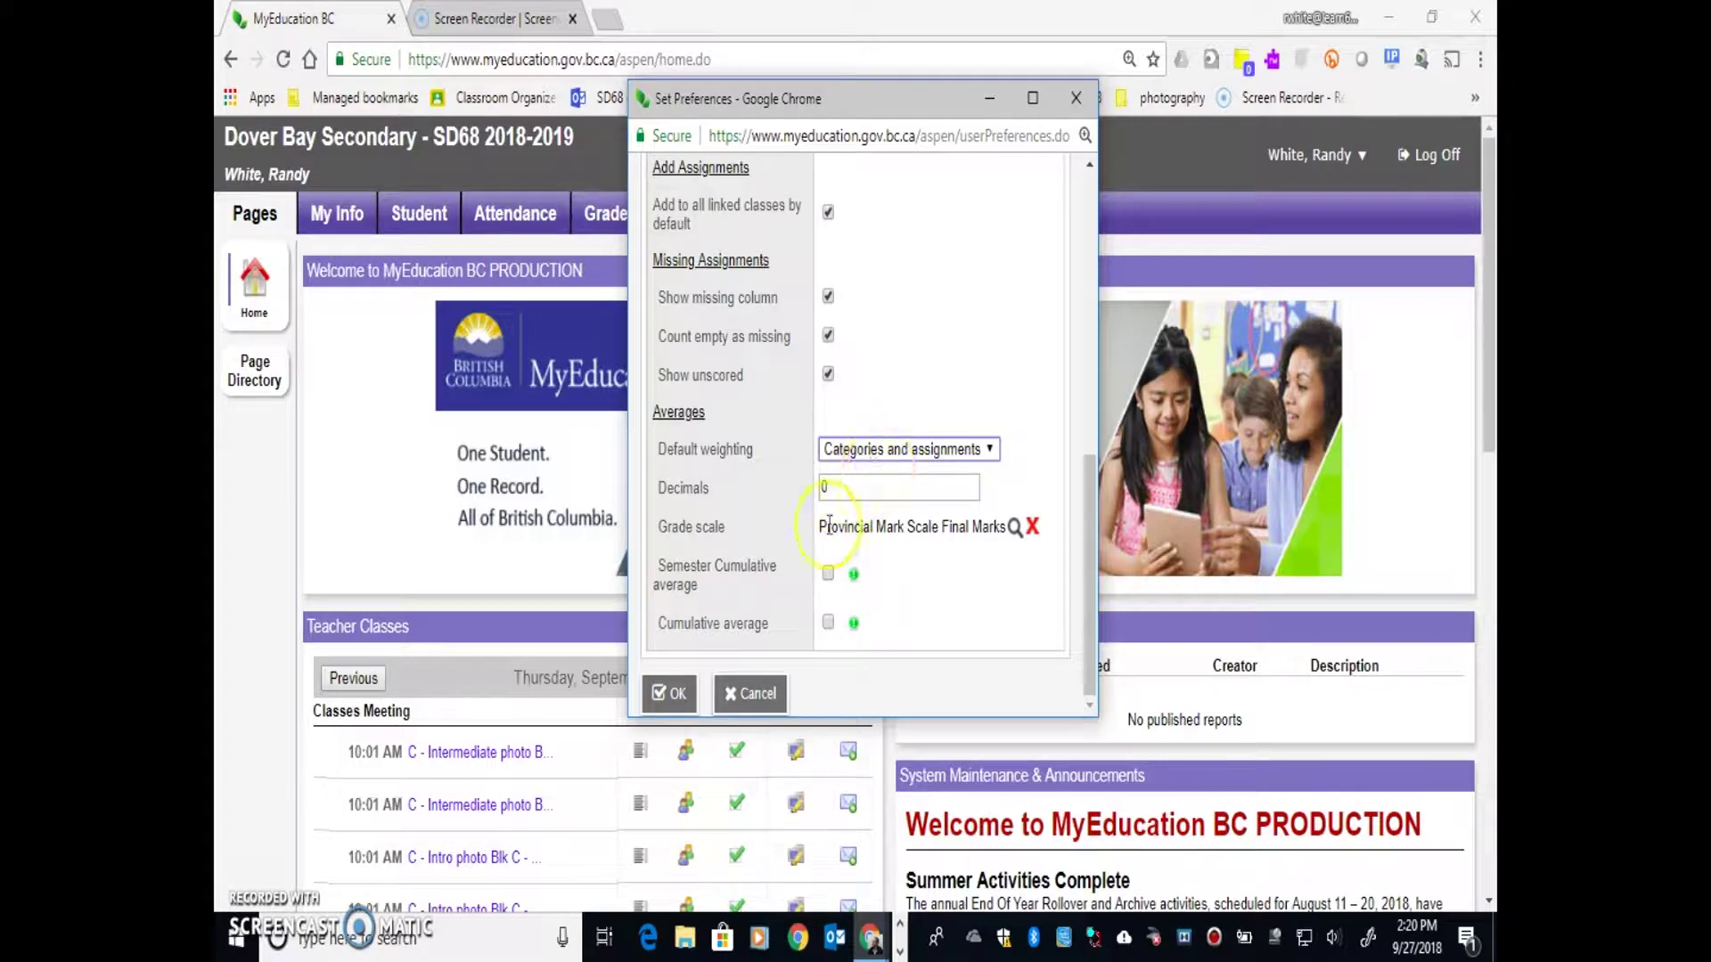
- Clear the default grade scale for averages and choose Provincial Mark Scale Final Marks from the available scales
{"action": "left_click", "coordinate": [1030, 527]}
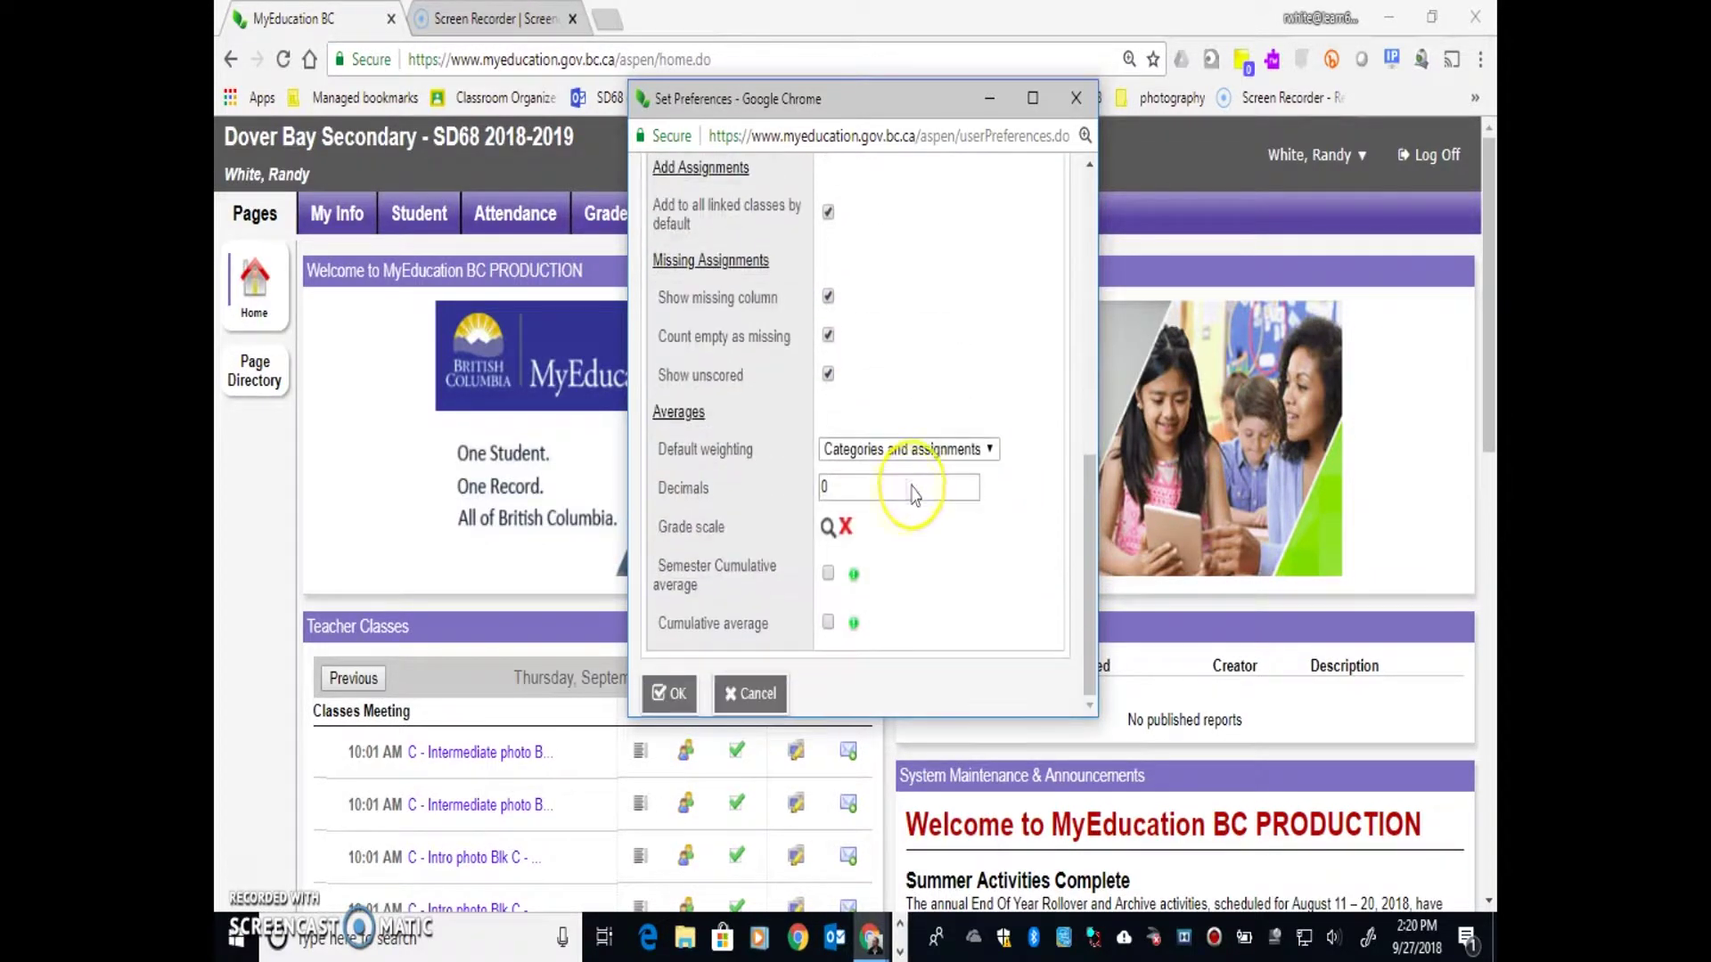
{"action": "left_click", "coordinate": [828, 531]}
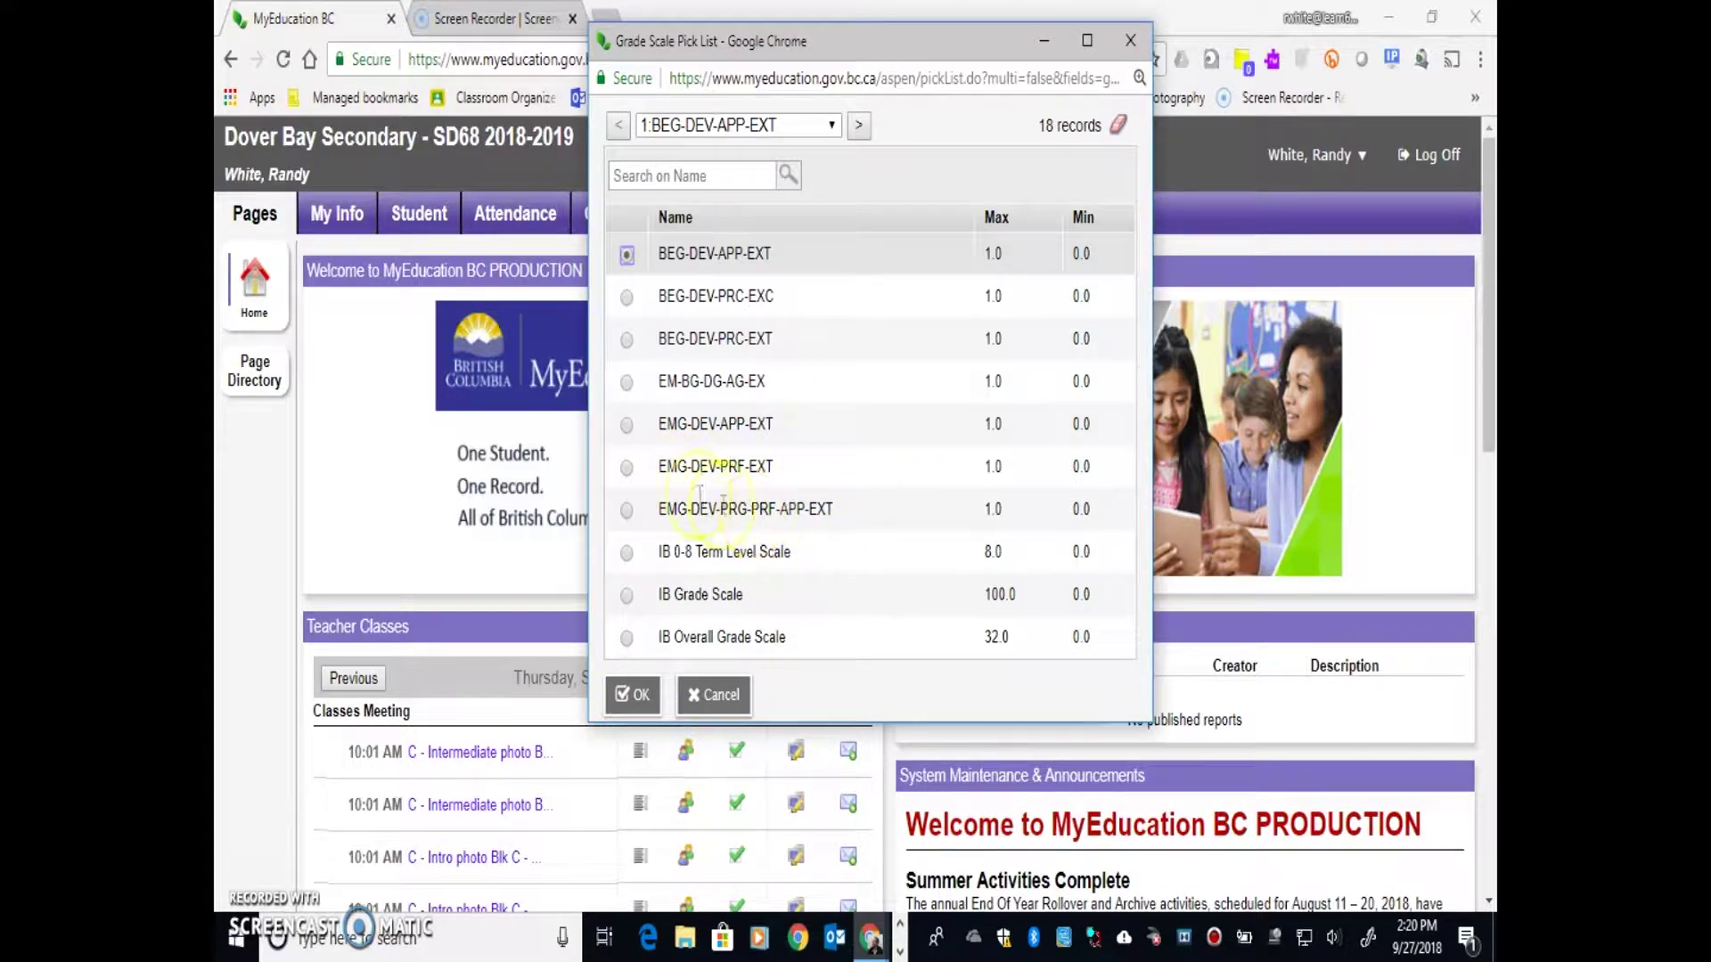
{"action": "left_click", "coordinate": [626, 468]}
{"action": "left_click", "coordinate": [729, 475]}
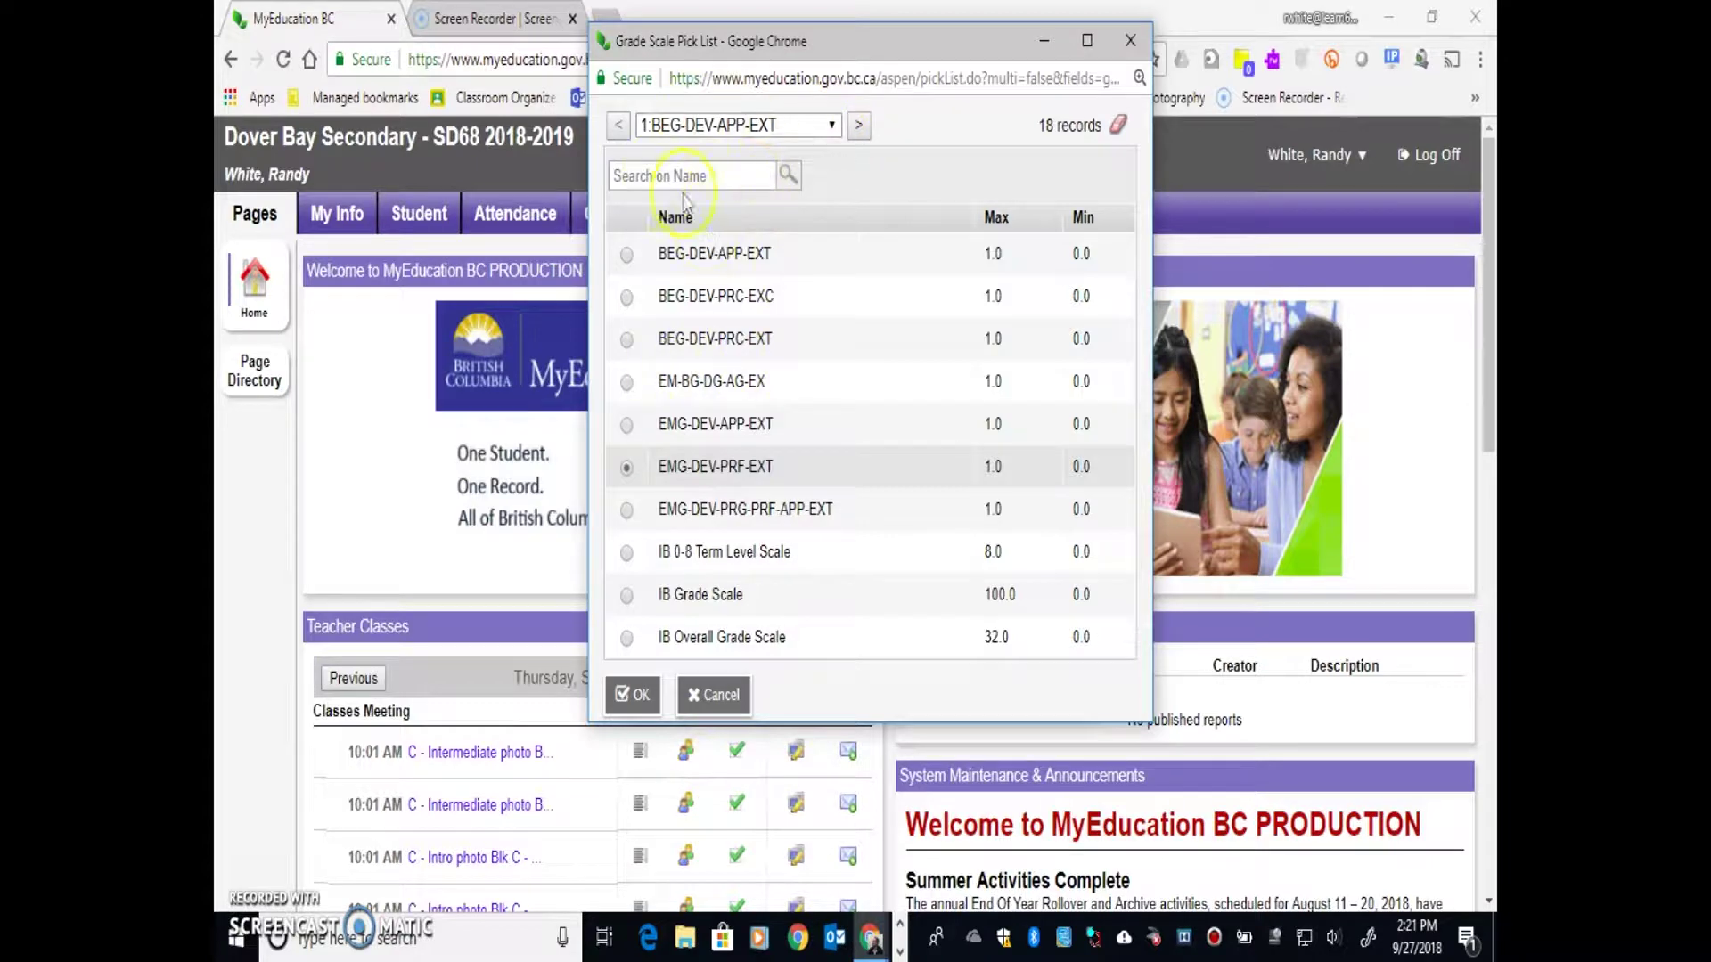
{"action": "left_click", "coordinate": [833, 128]}
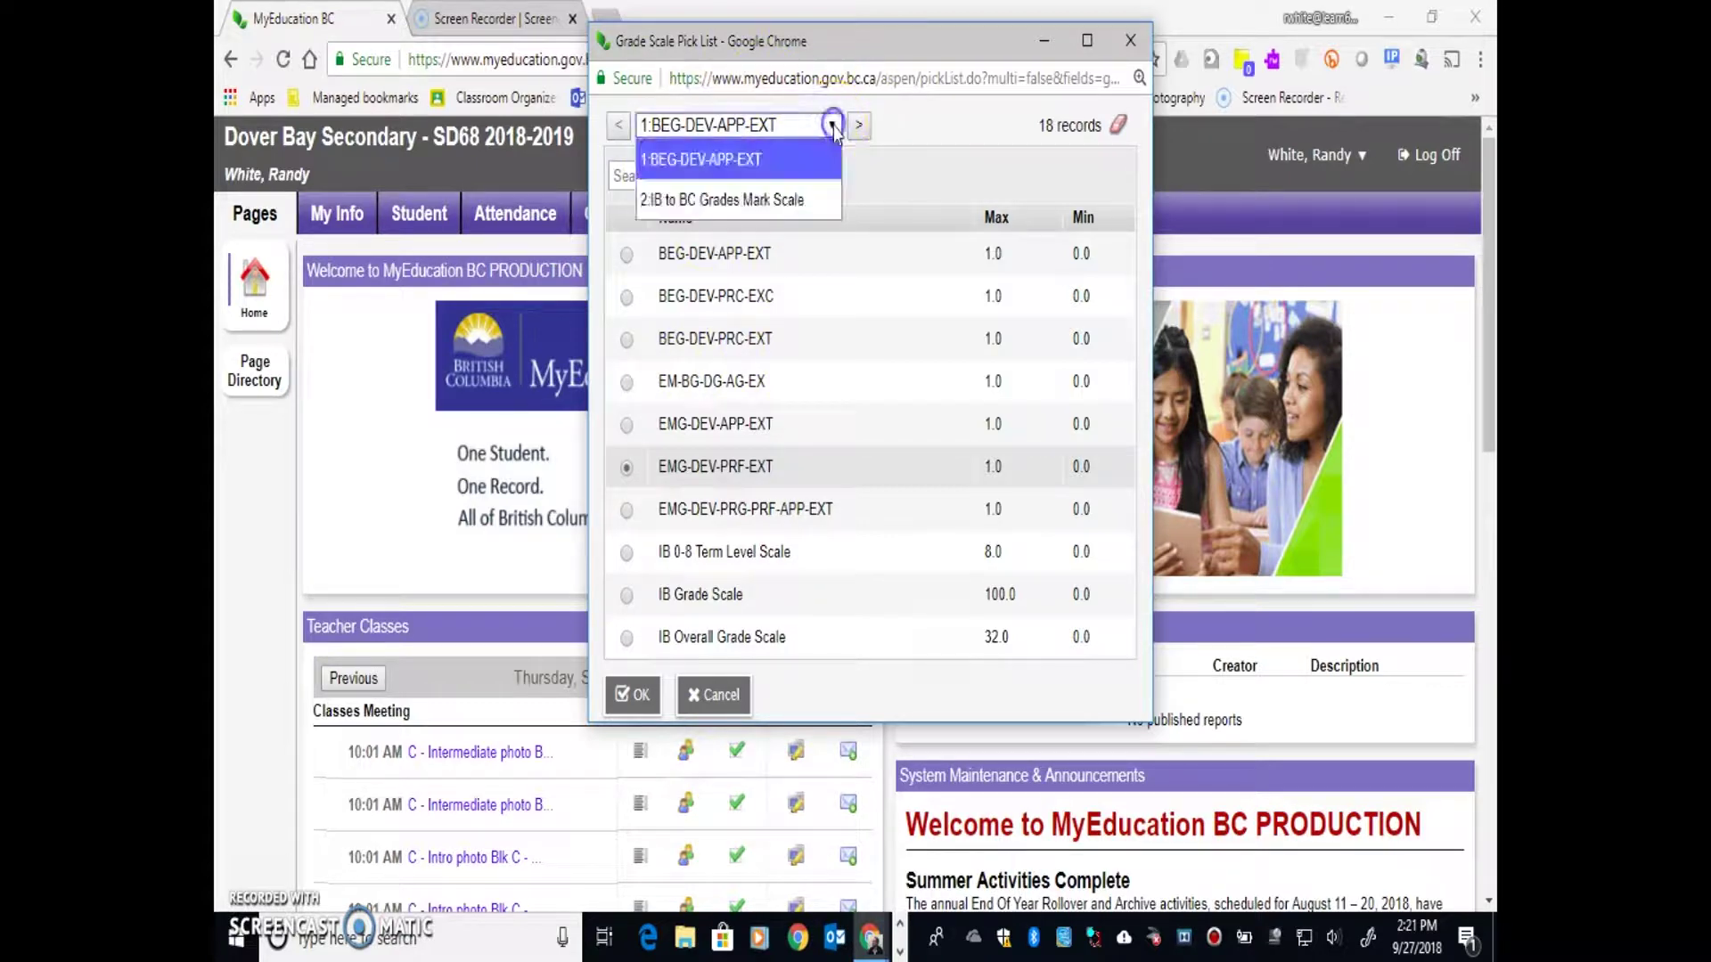
{"action": "left_click", "coordinate": [780, 202]}
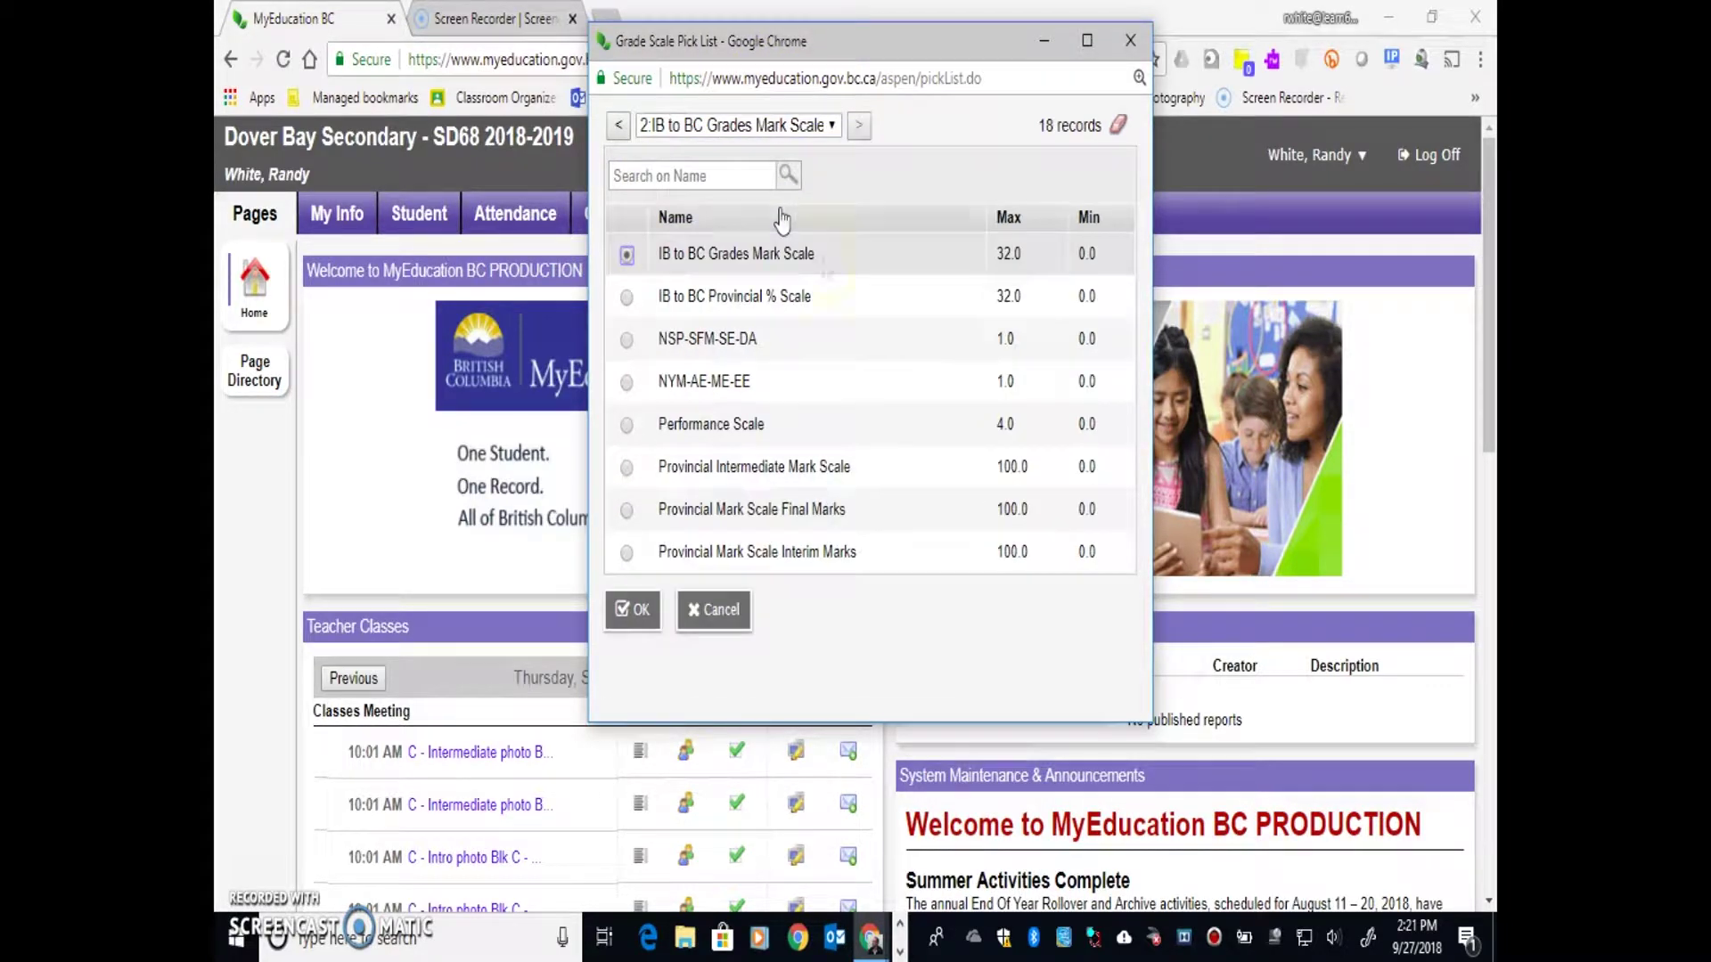
{"action": "left_click", "coordinate": [644, 517]}
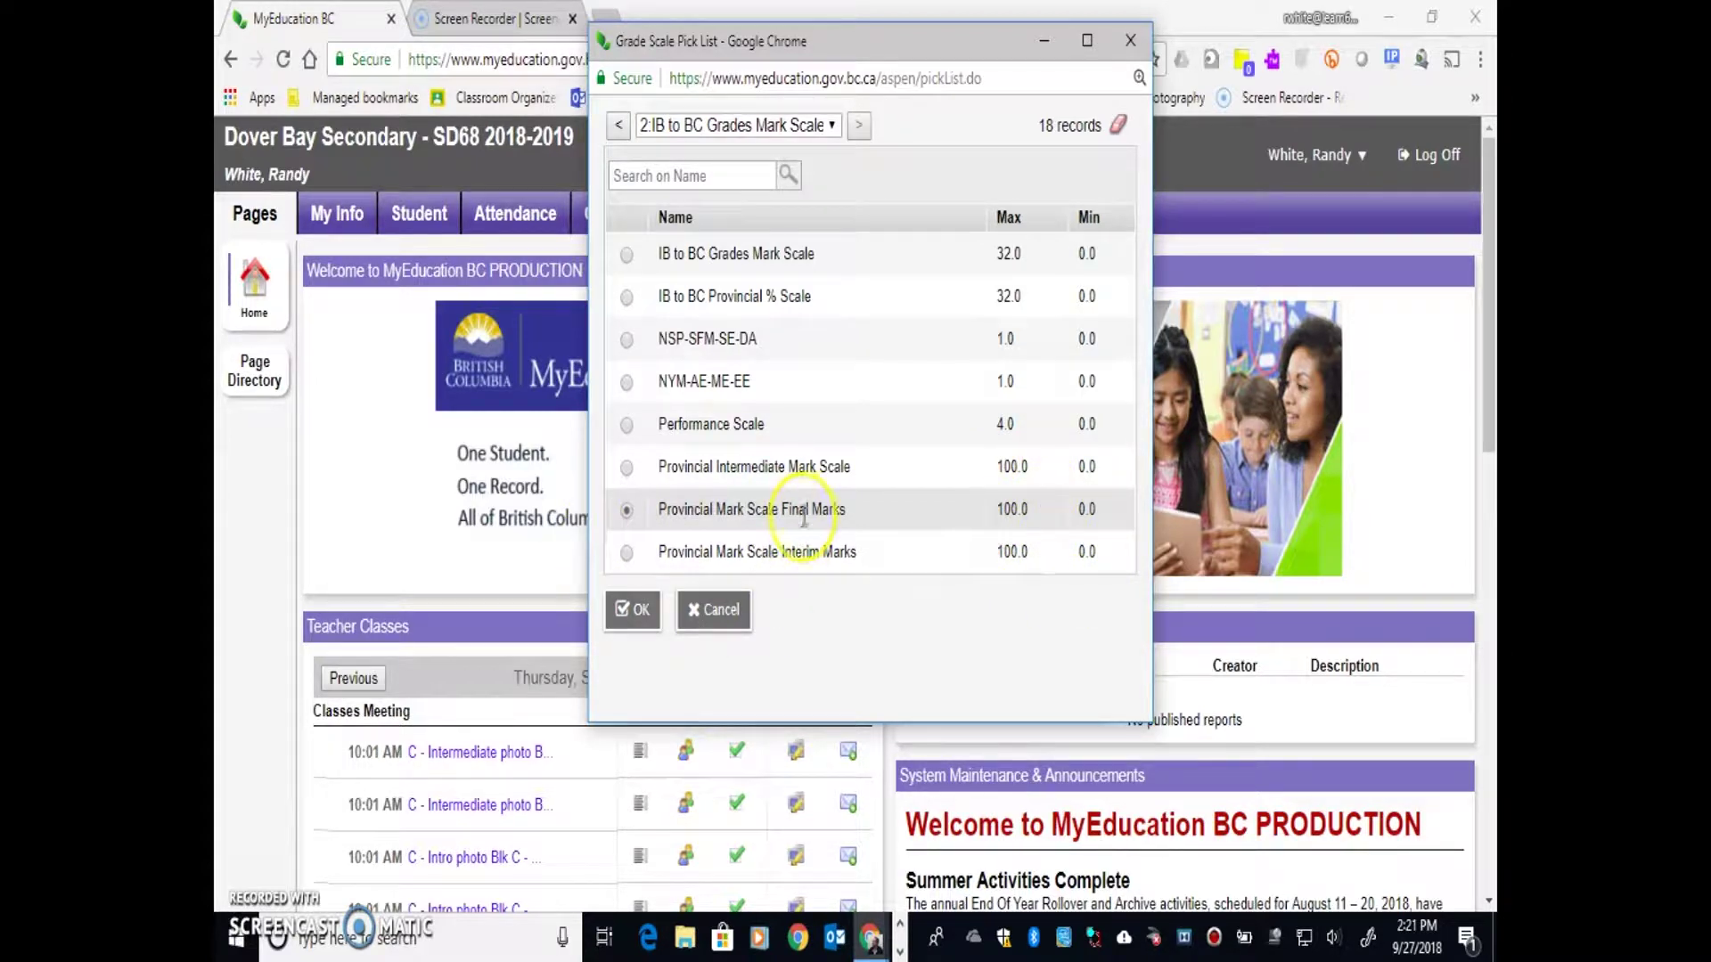
{"action": "left_click", "coordinate": [719, 508]}
{"action": "left_click", "coordinate": [631, 606]}
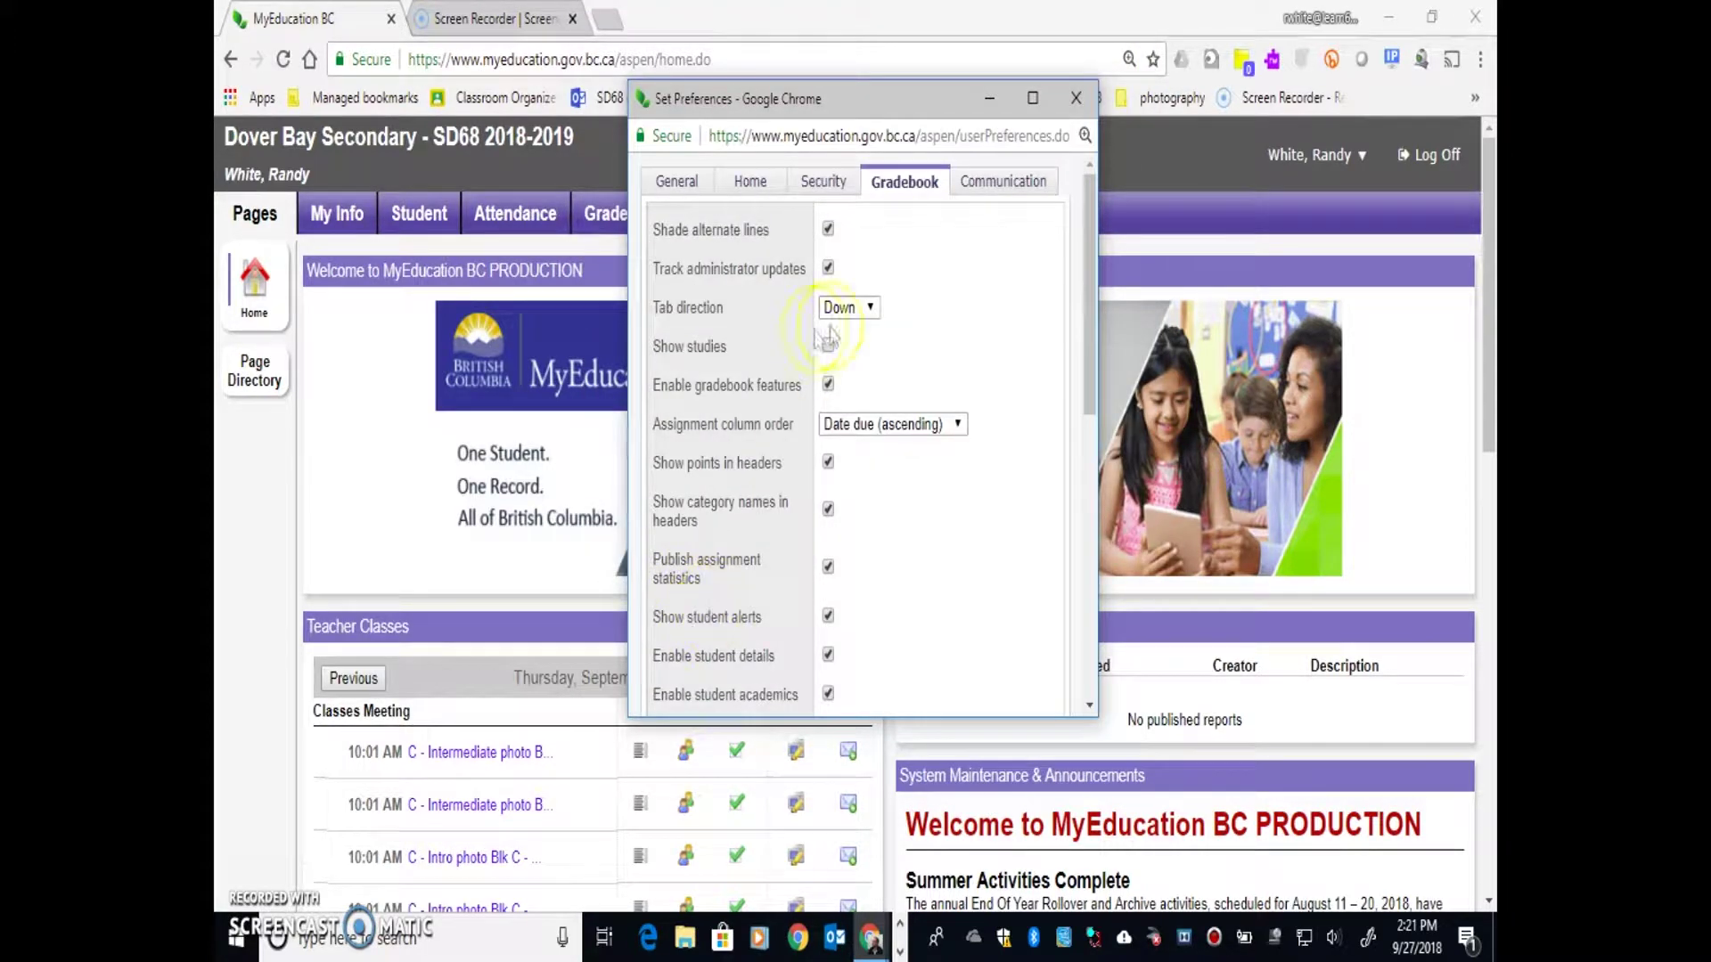
- Review the default weighting choices under Averages and save the gradebook preferences
{"action": "left_click_drag", "start_coordinate": [1093, 315], "coordinate": [1092, 589]}
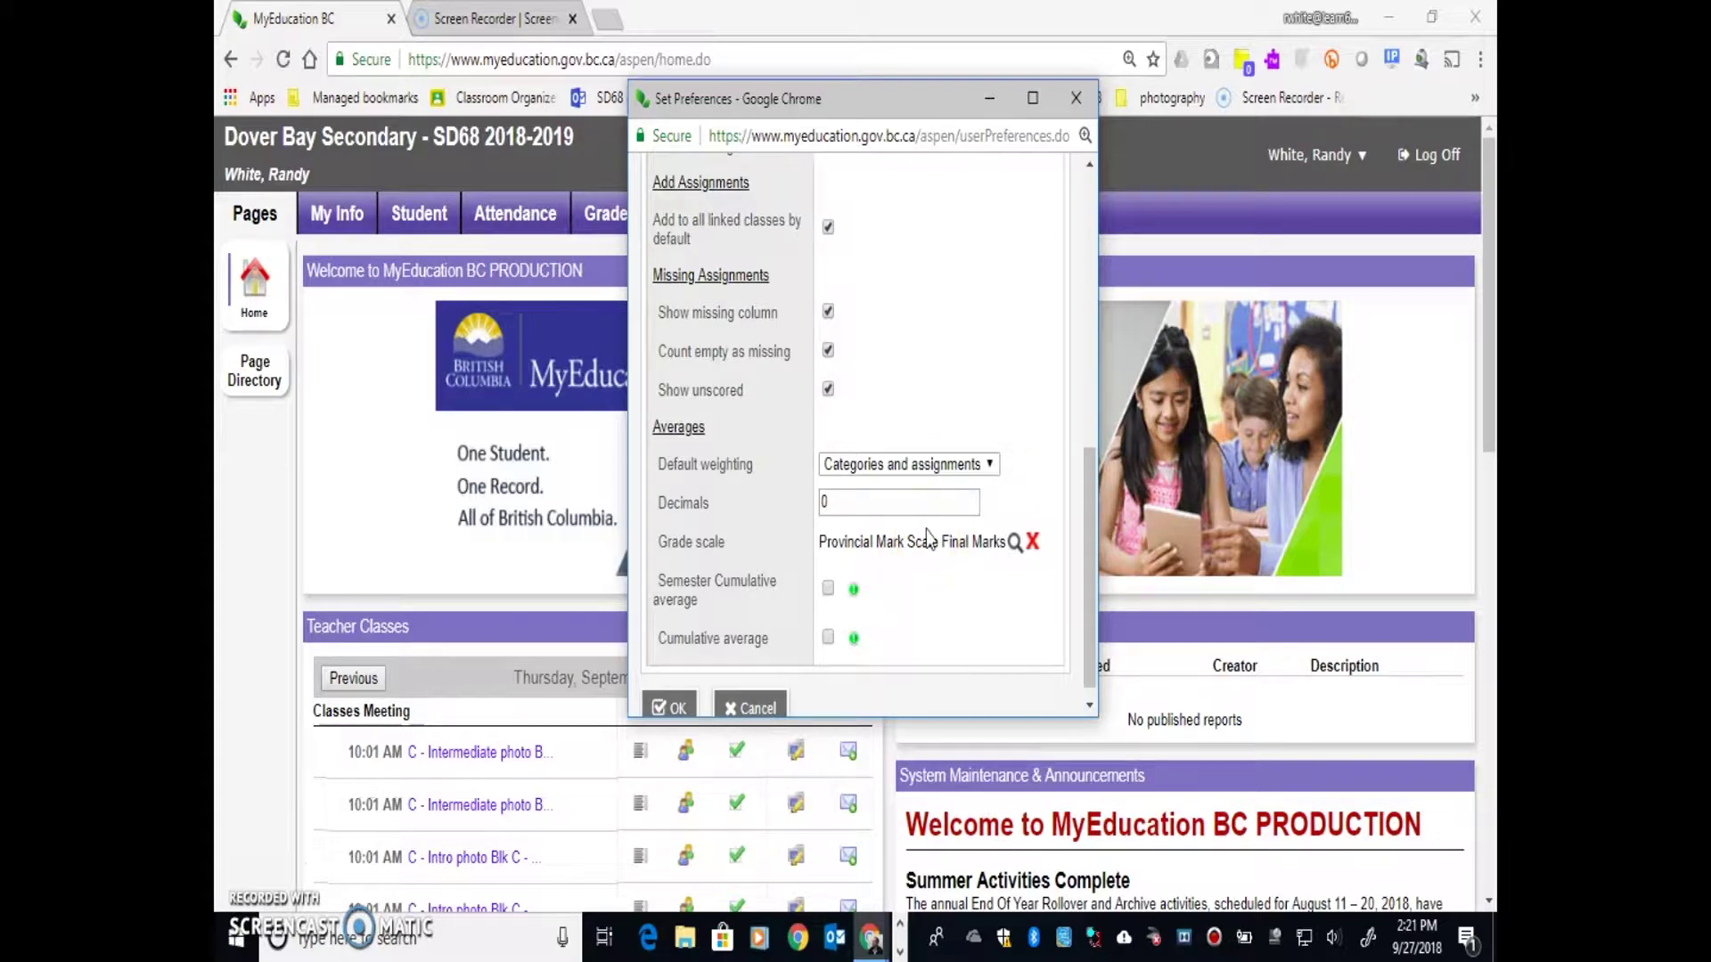
{"action": "left_click", "coordinate": [985, 465]}
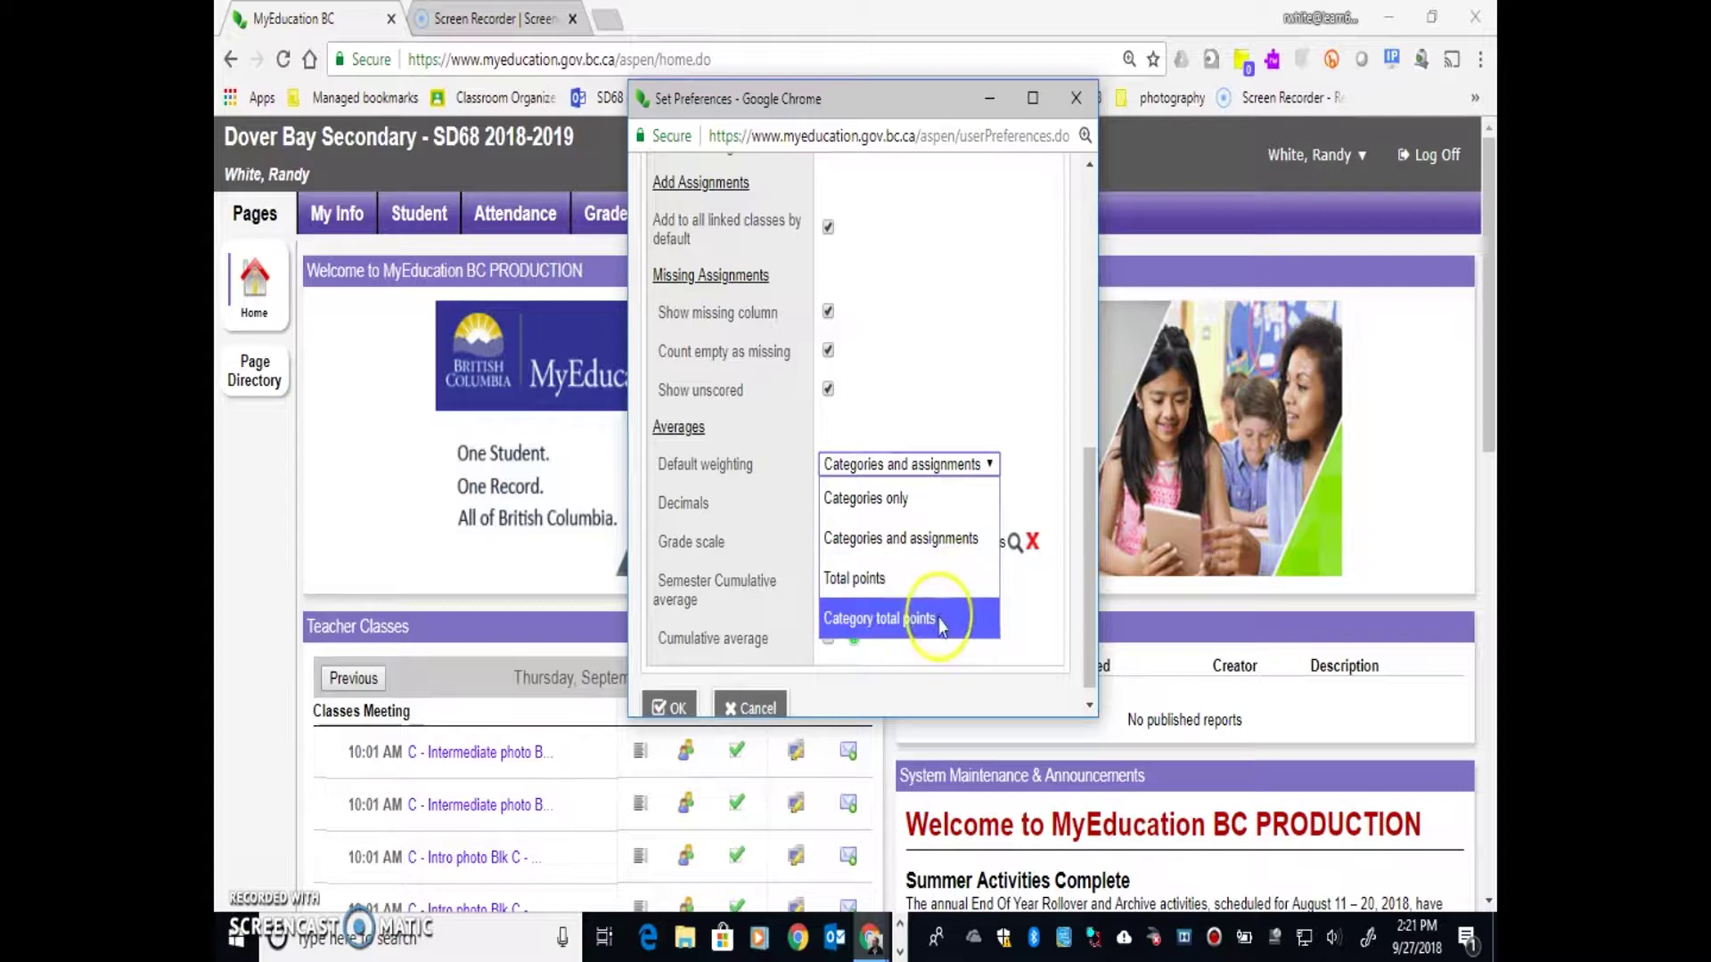
{"action": "left_click", "coordinate": [947, 359]}
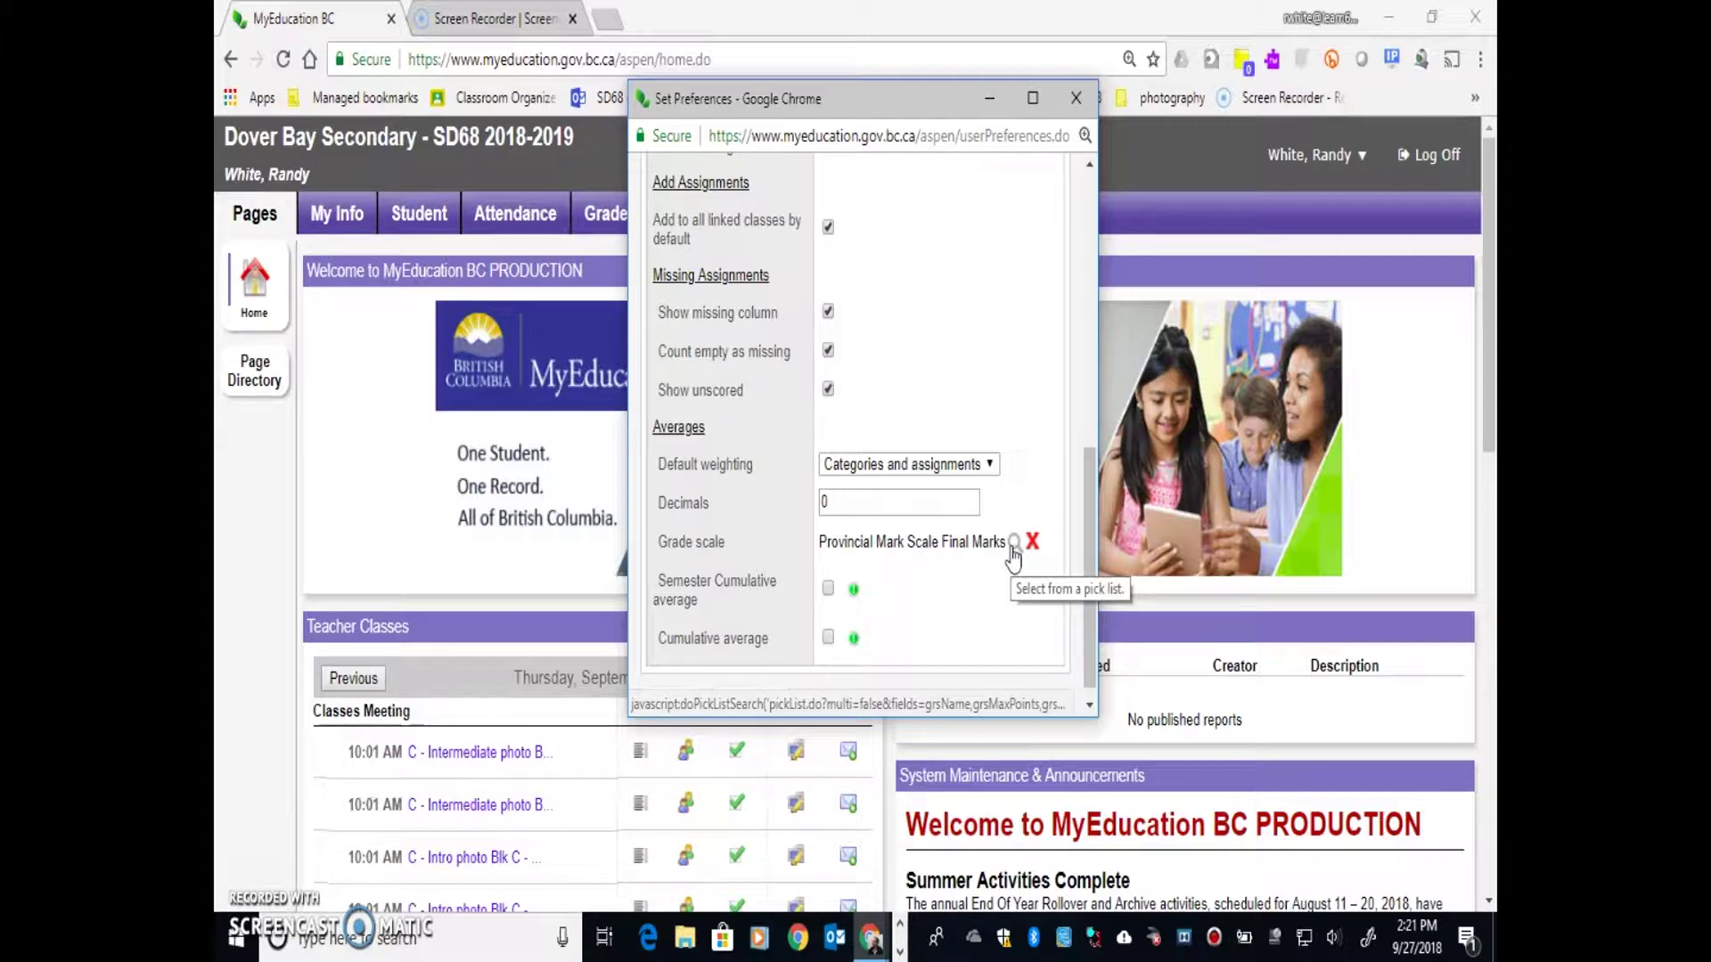
{"action": "scroll", "coordinate": [1087, 546], "scroll_direction": "down", "scroll_amount": 1}
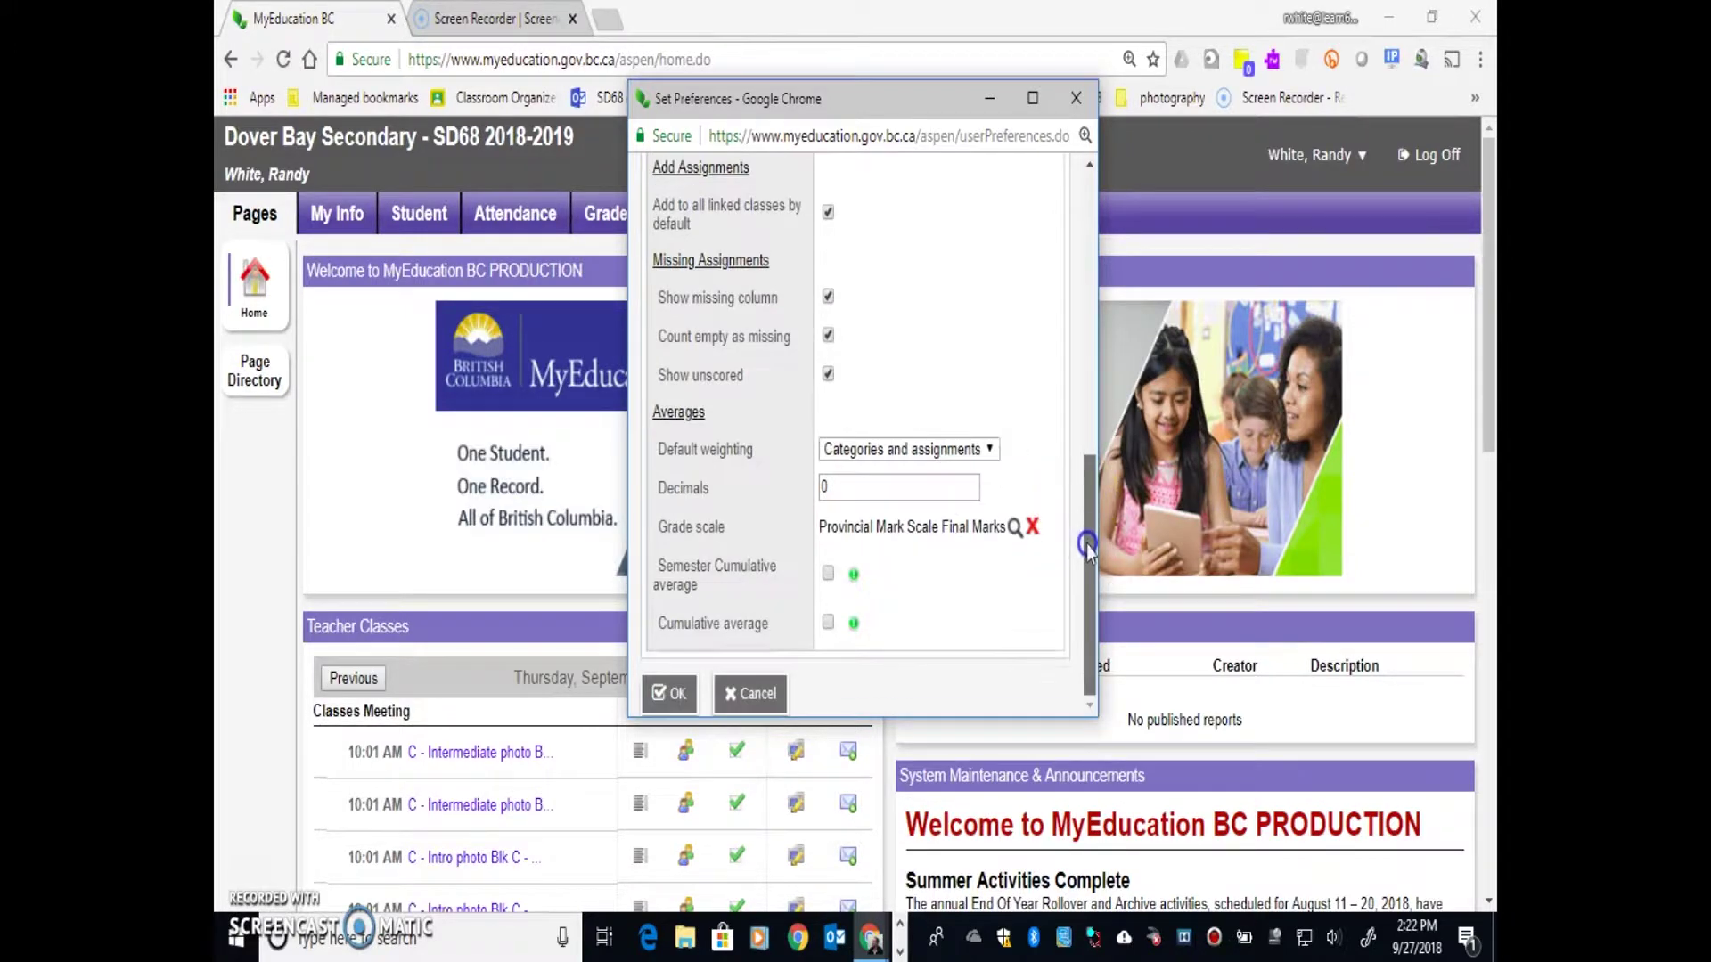
{"action": "left_click", "coordinate": [667, 699]}
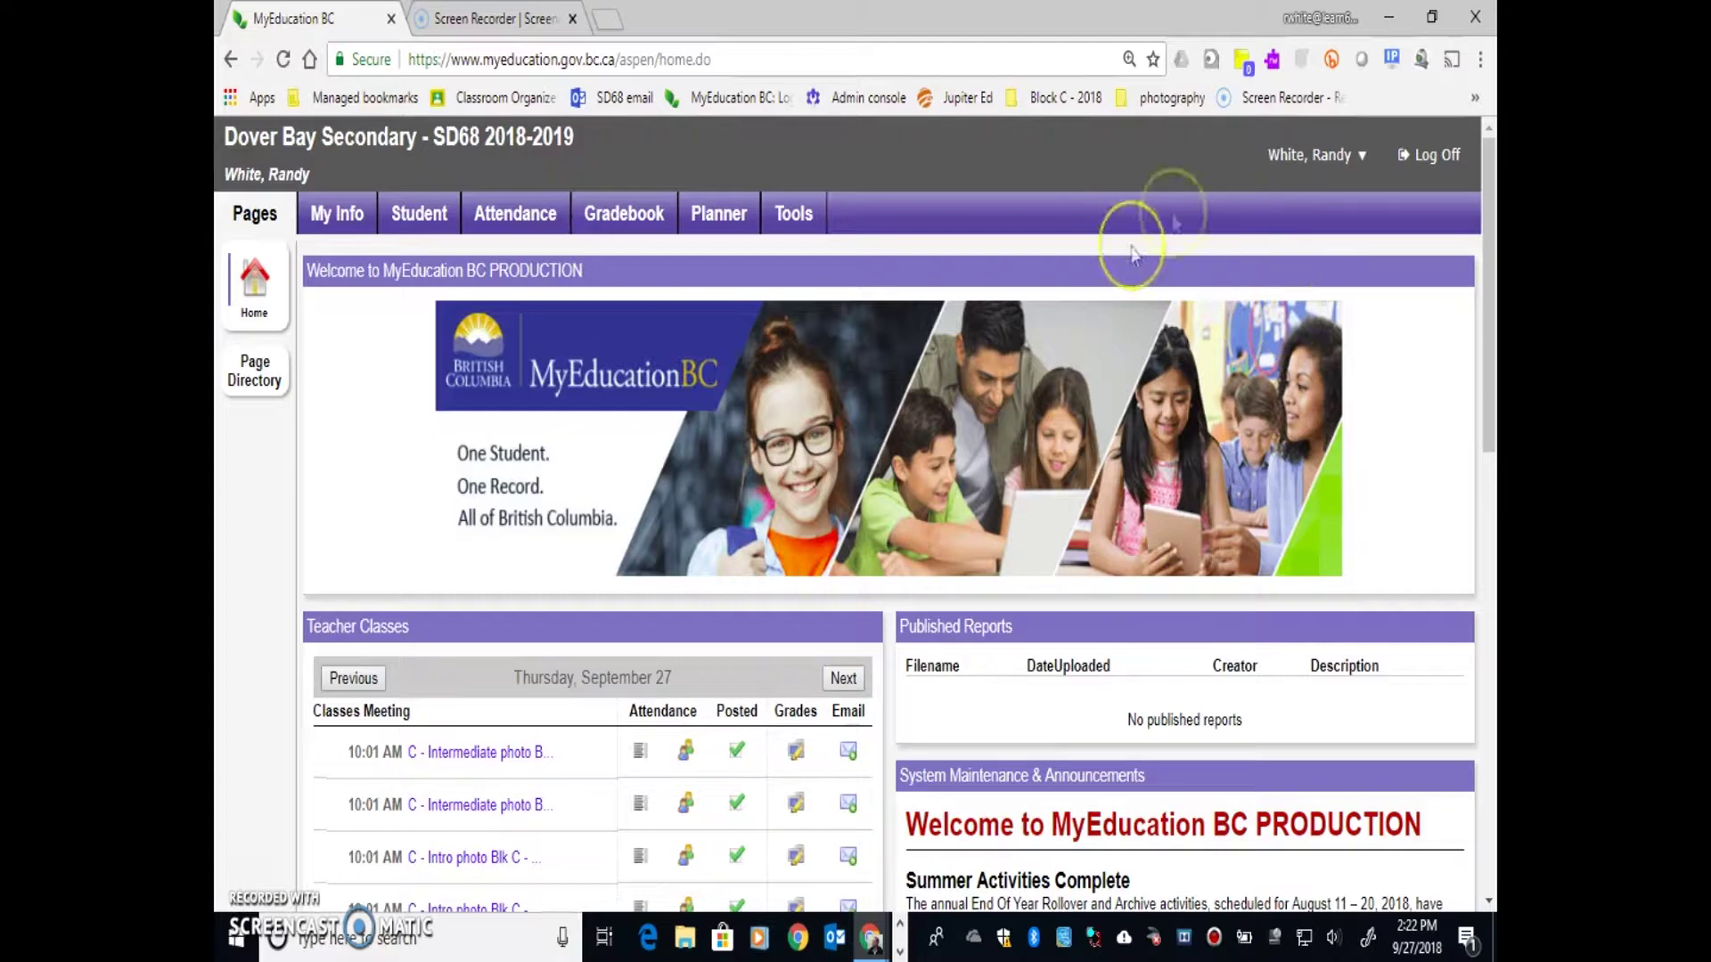
- Check the security preferences for the password change option, and leave the preferences without saving
{"action": "left_click", "coordinate": [1315, 154]}
{"action": "left_click", "coordinate": [1317, 217]}
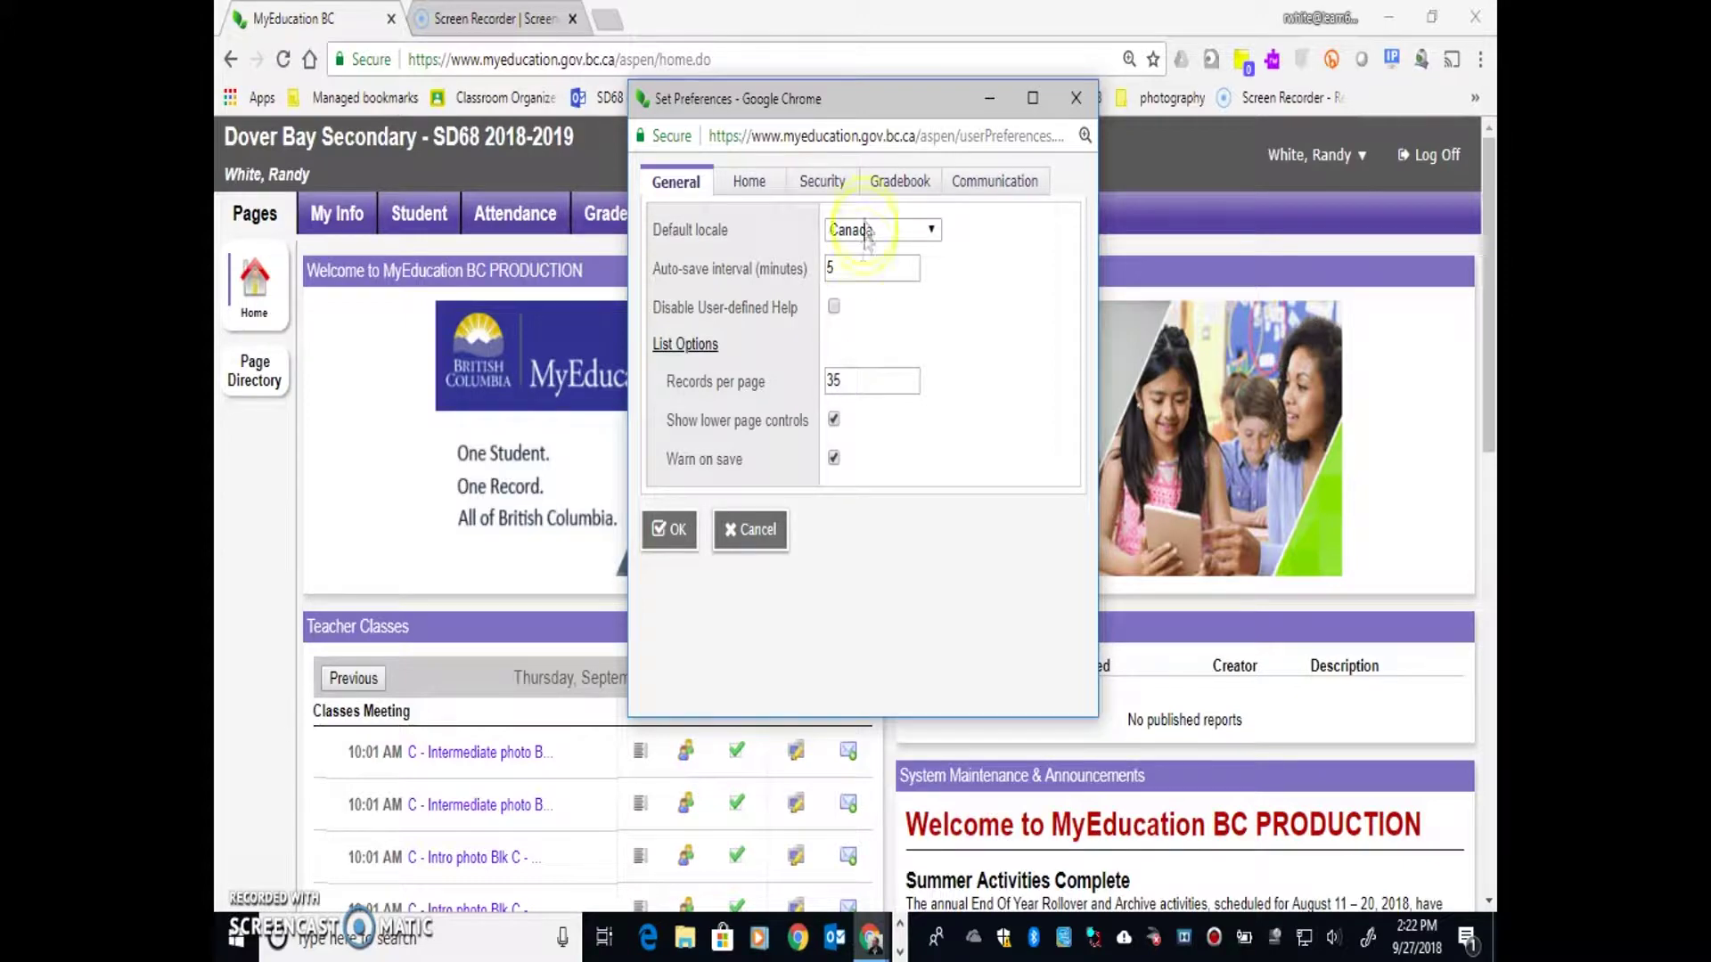
{"action": "left_click", "coordinate": [824, 183]}
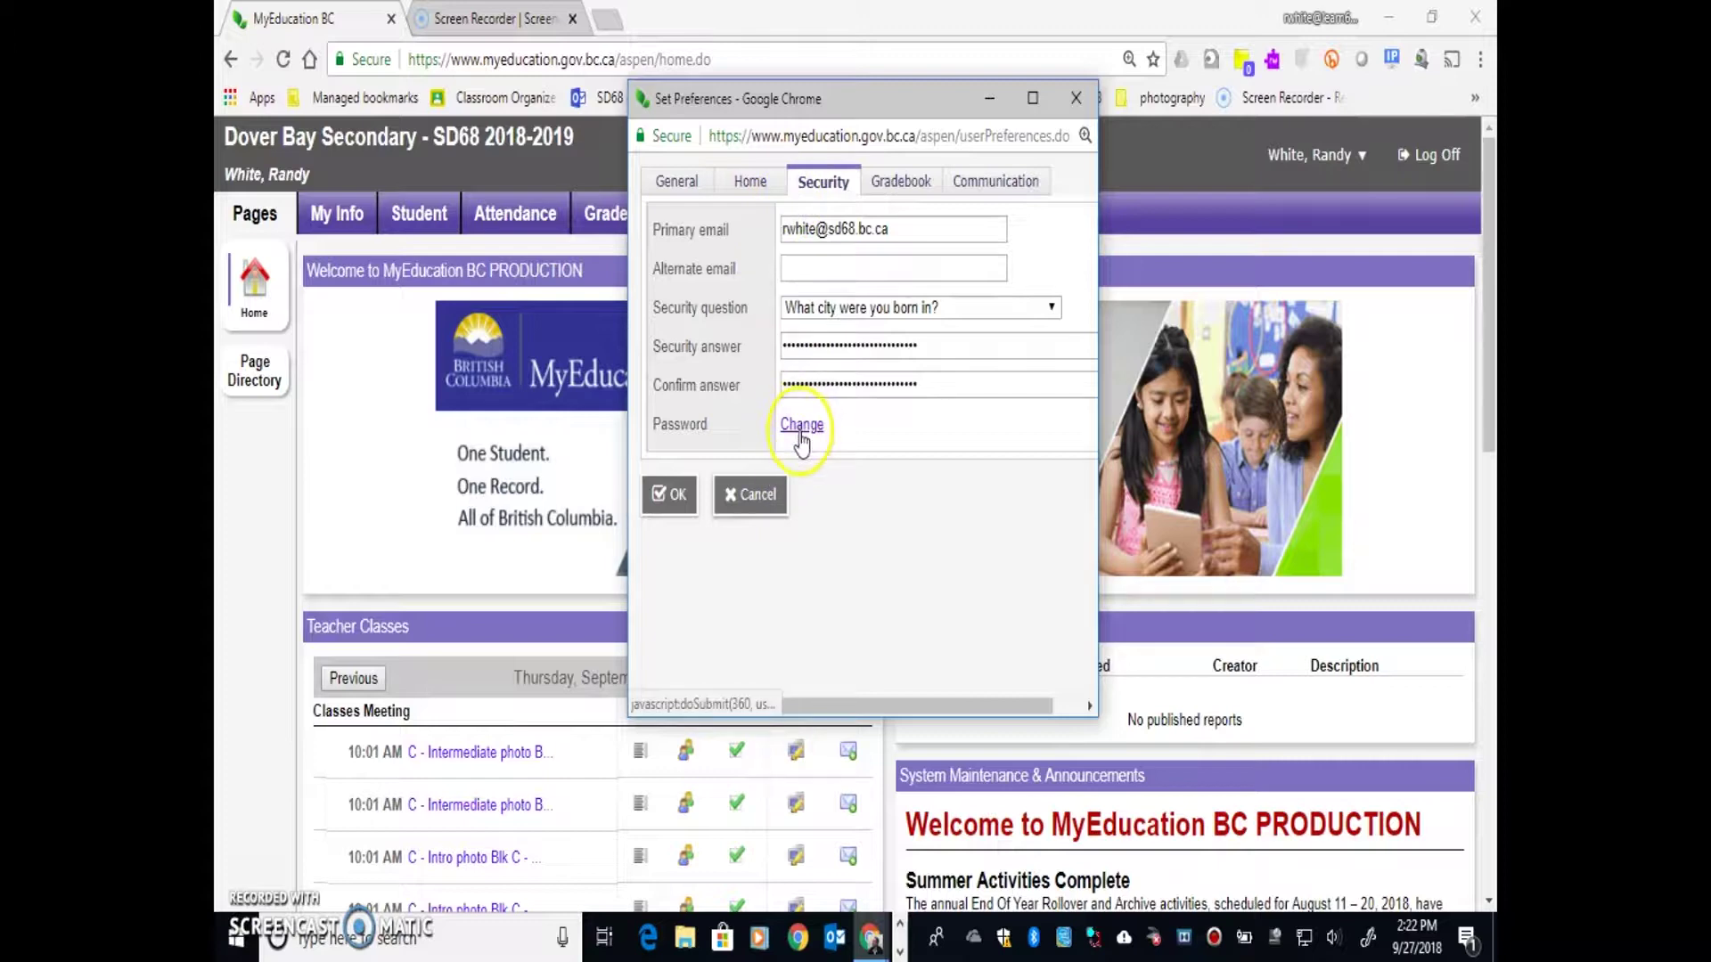
{"action": "left_click", "coordinate": [749, 497]}
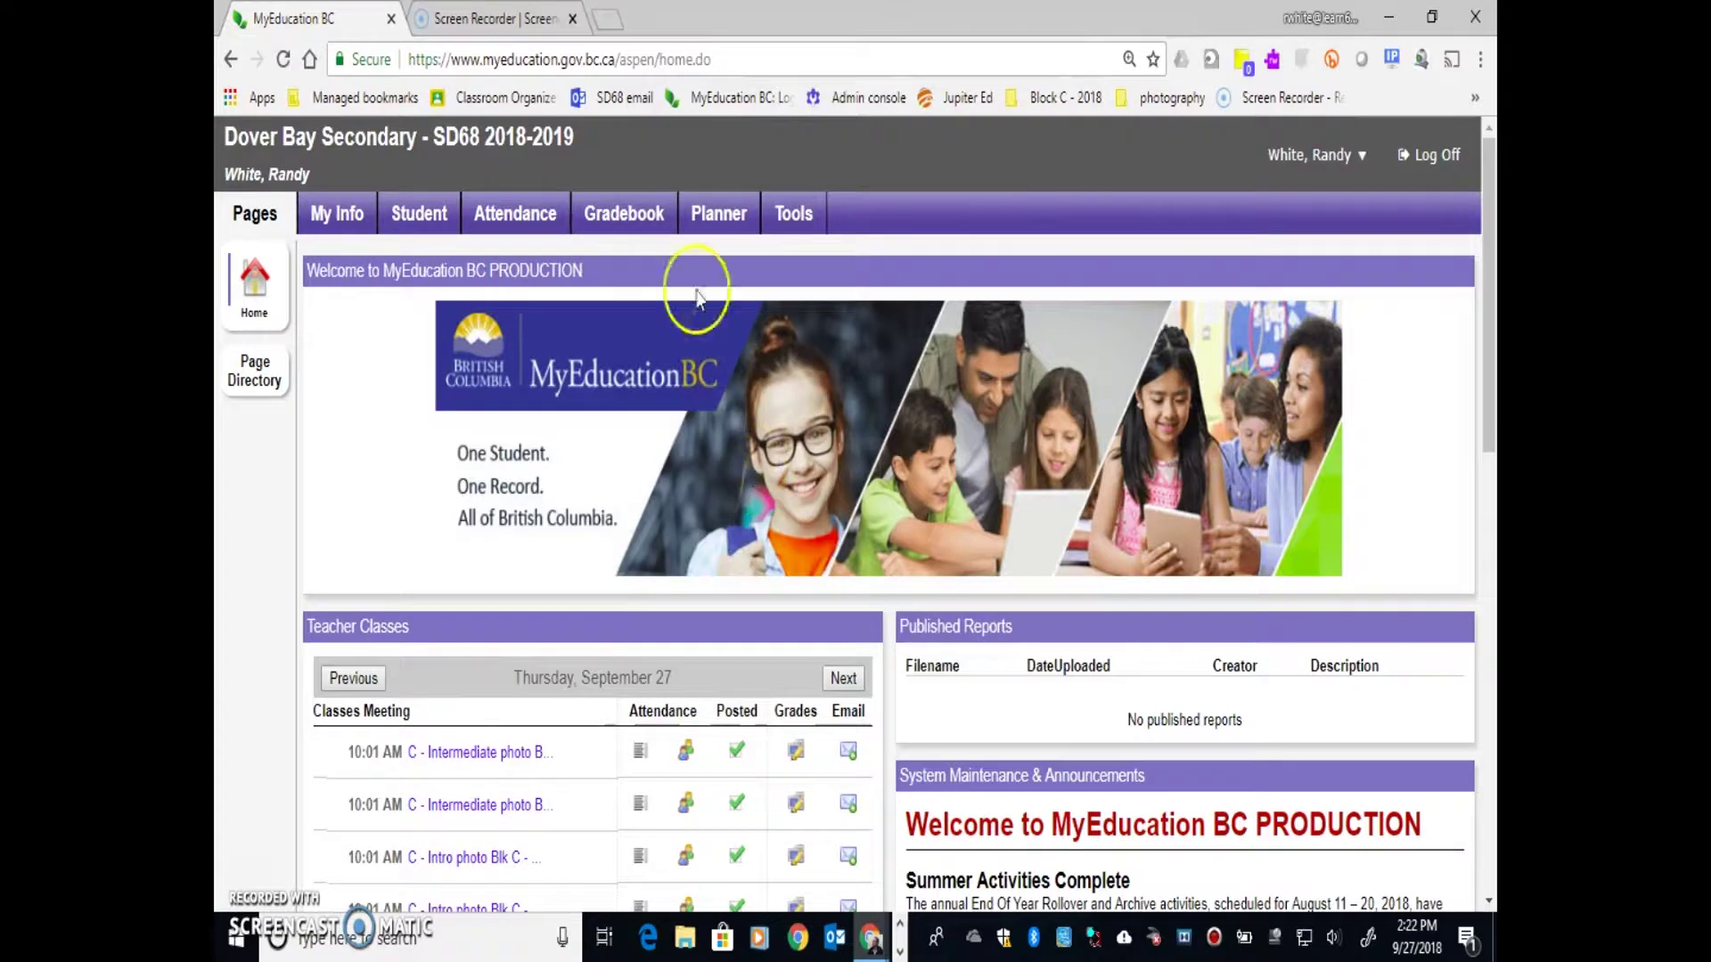
- Open the gradebook details of the Intermediate photo Blk C class, BA PHOTOGRAPHY 11A, and review its averages grade scale options
{"action": "left_click", "coordinate": [642, 218]}
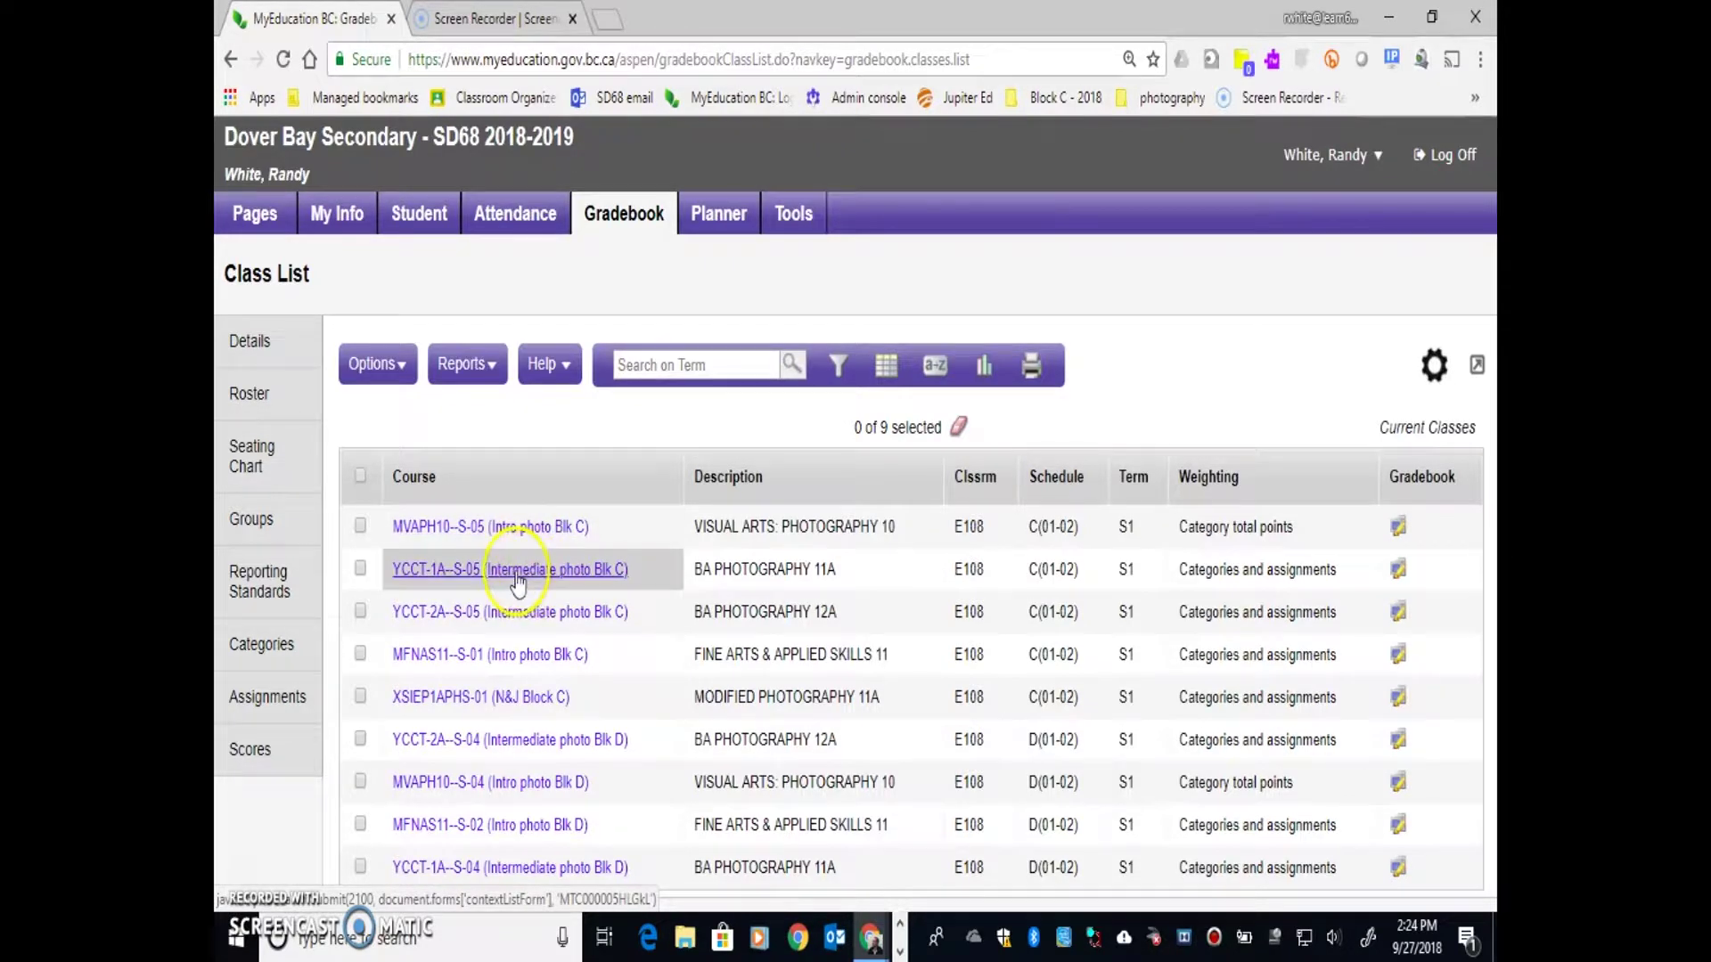
{"action": "left_click", "coordinate": [479, 580]}
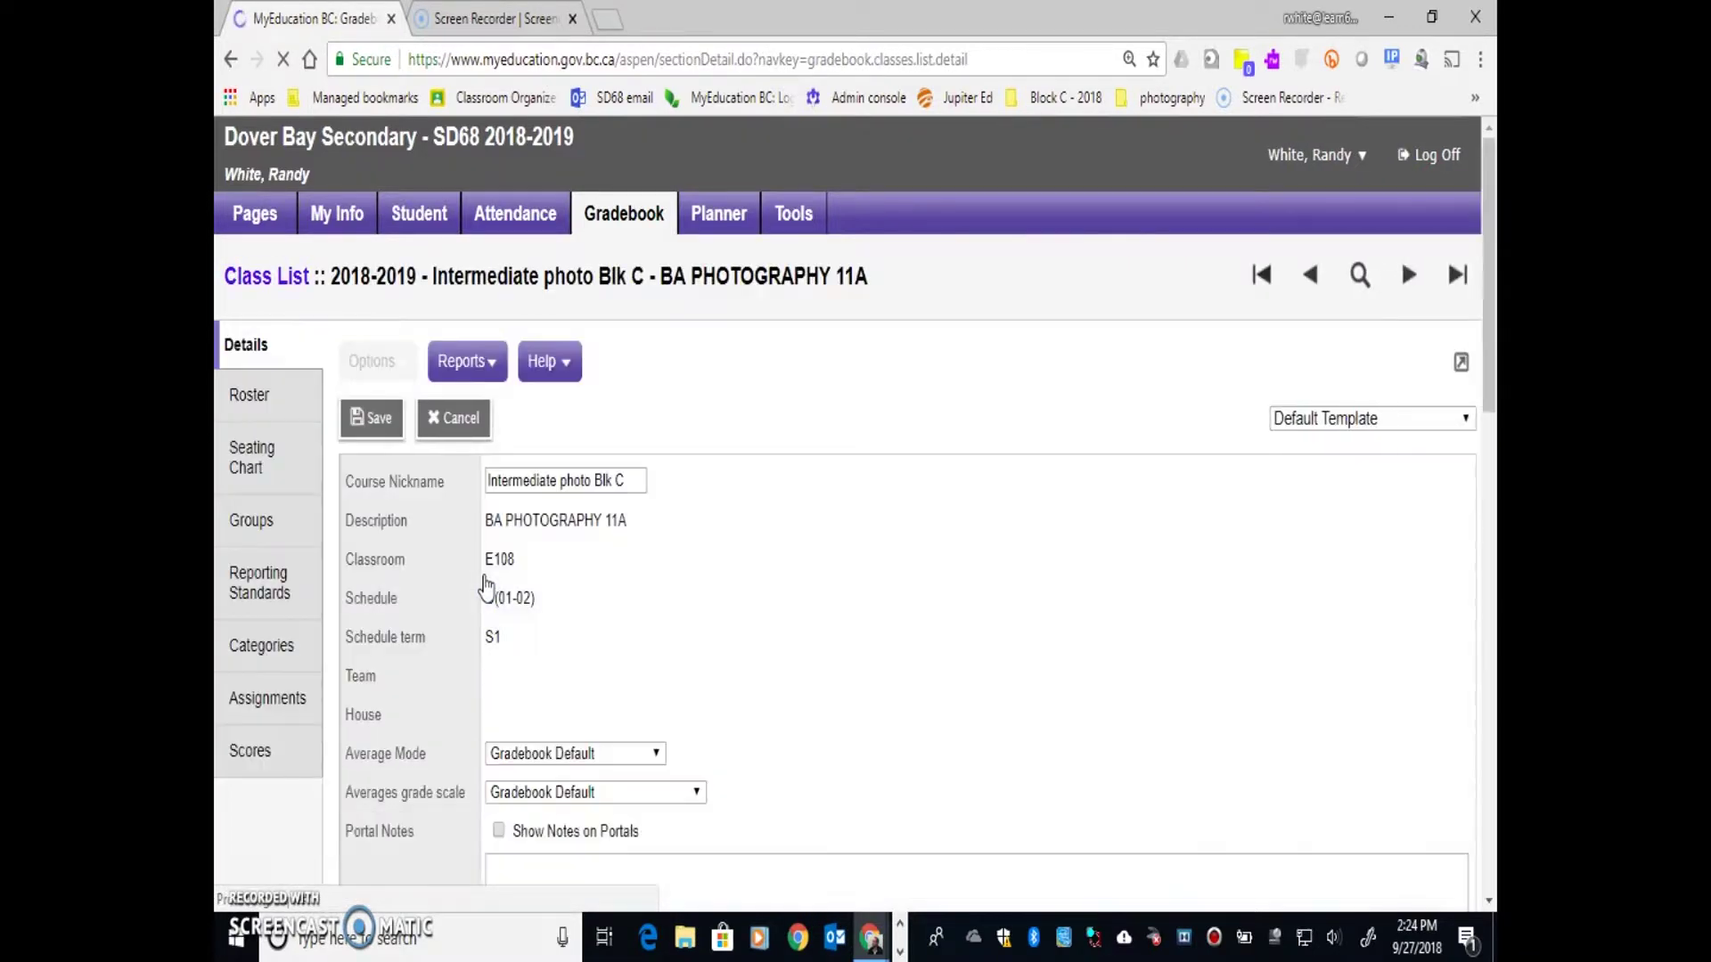
{"action": "scroll", "coordinate": [486, 588], "scroll_direction": "down", "scroll_amount": 3}
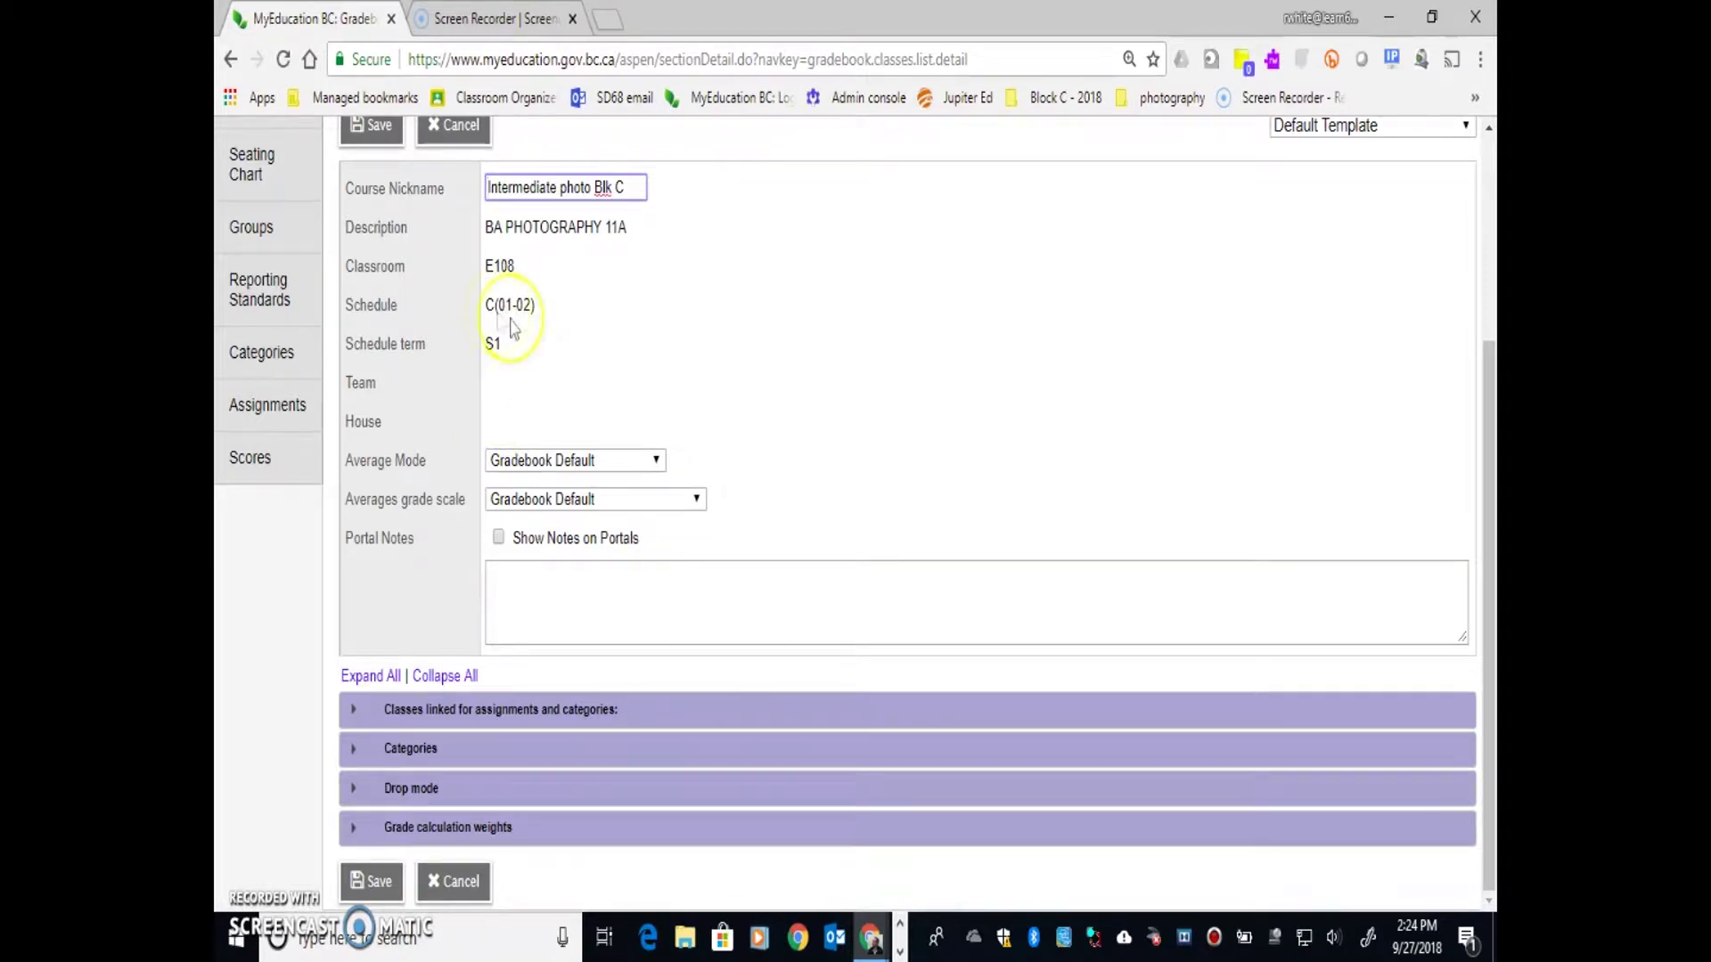
{"action": "scroll", "coordinate": [575, 322], "scroll_direction": "up", "scroll_amount": 3}
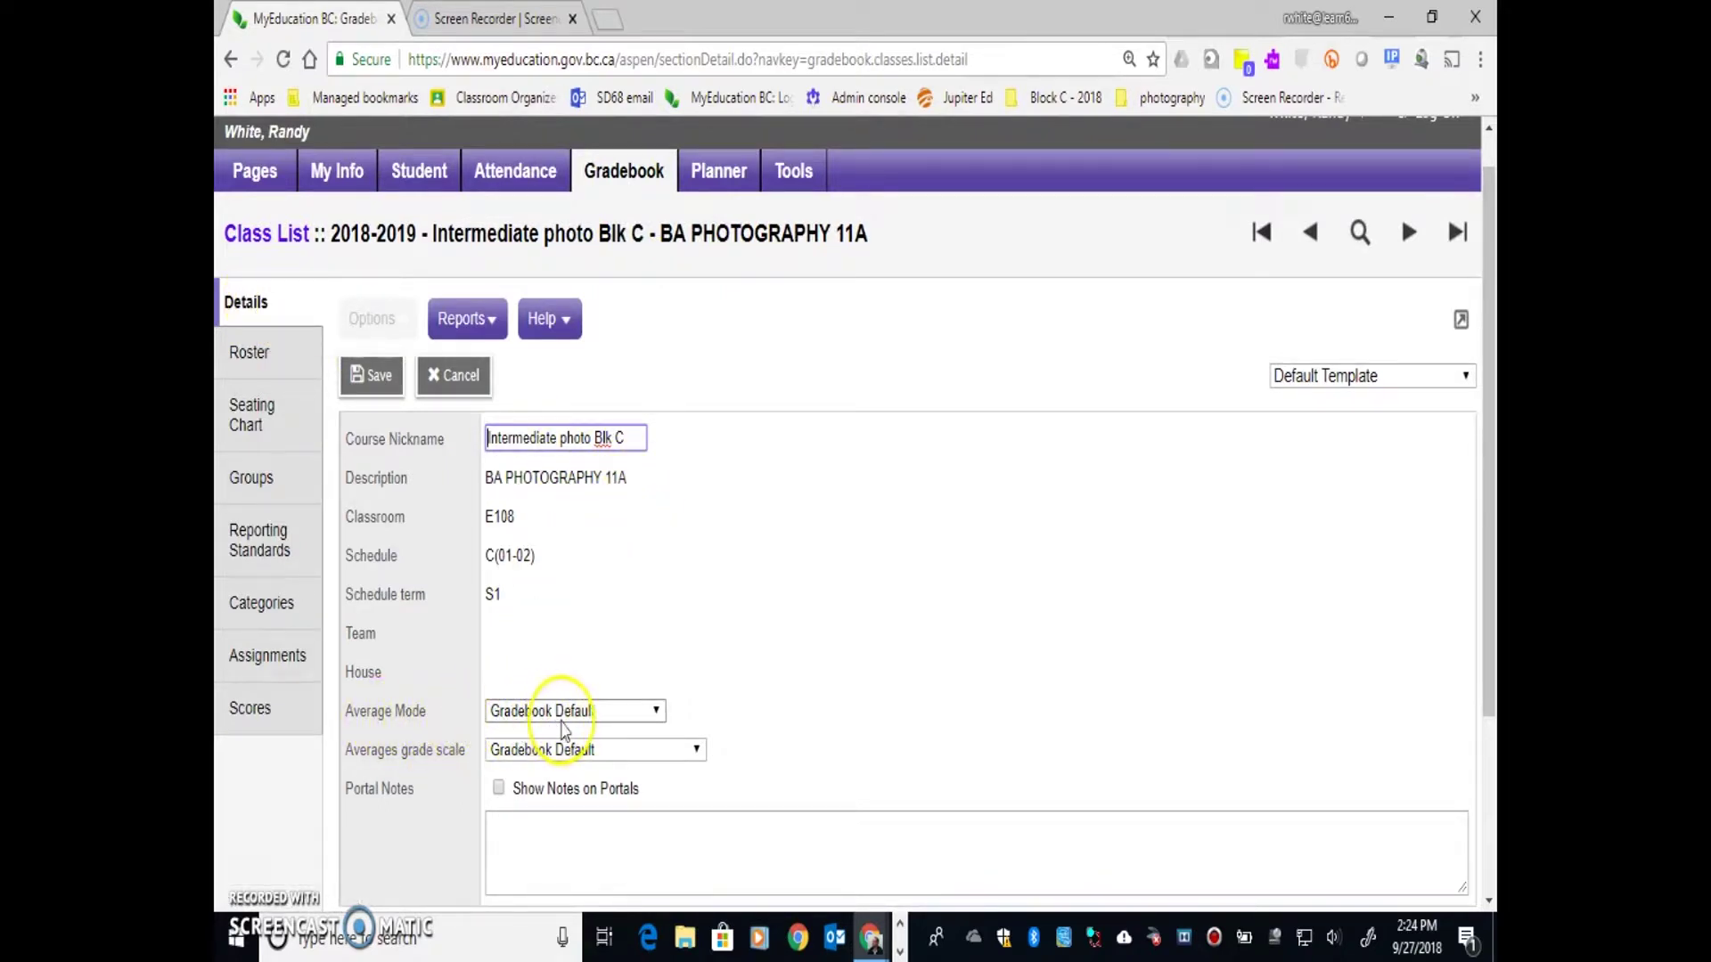
{"action": "scroll", "coordinate": [1261, 361], "scroll_direction": "up", "scroll_amount": 1}
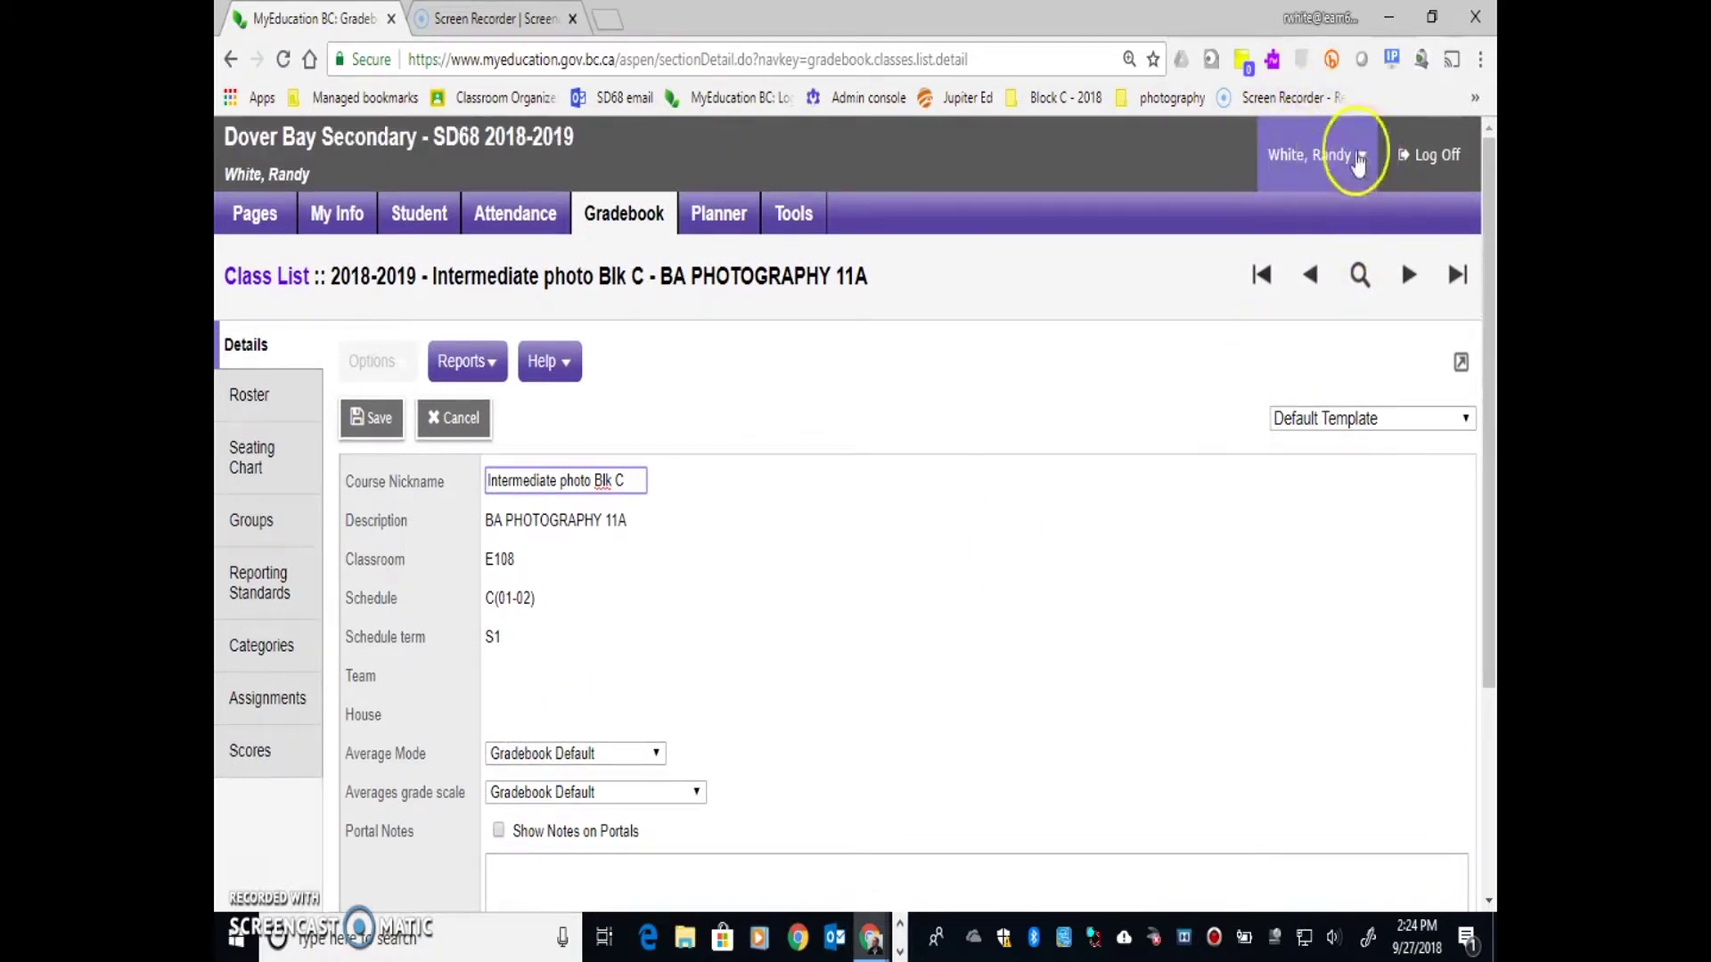
{"action": "left_click", "coordinate": [697, 792]}
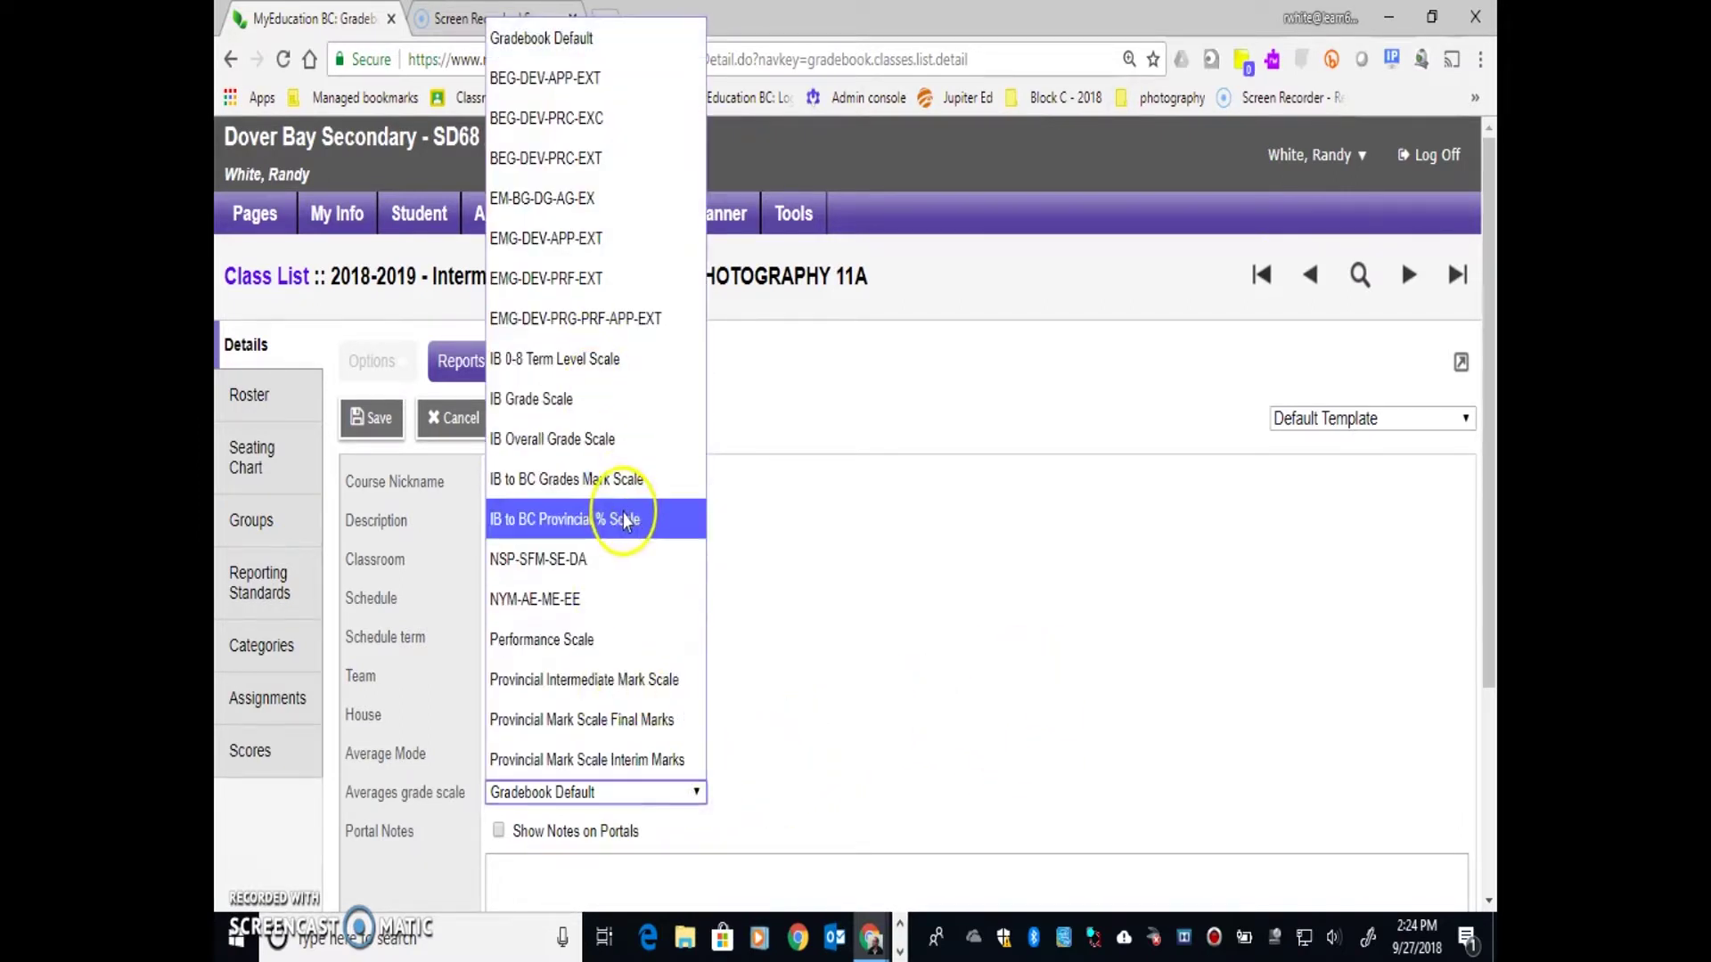
{"action": "left_click", "coordinate": [948, 540]}
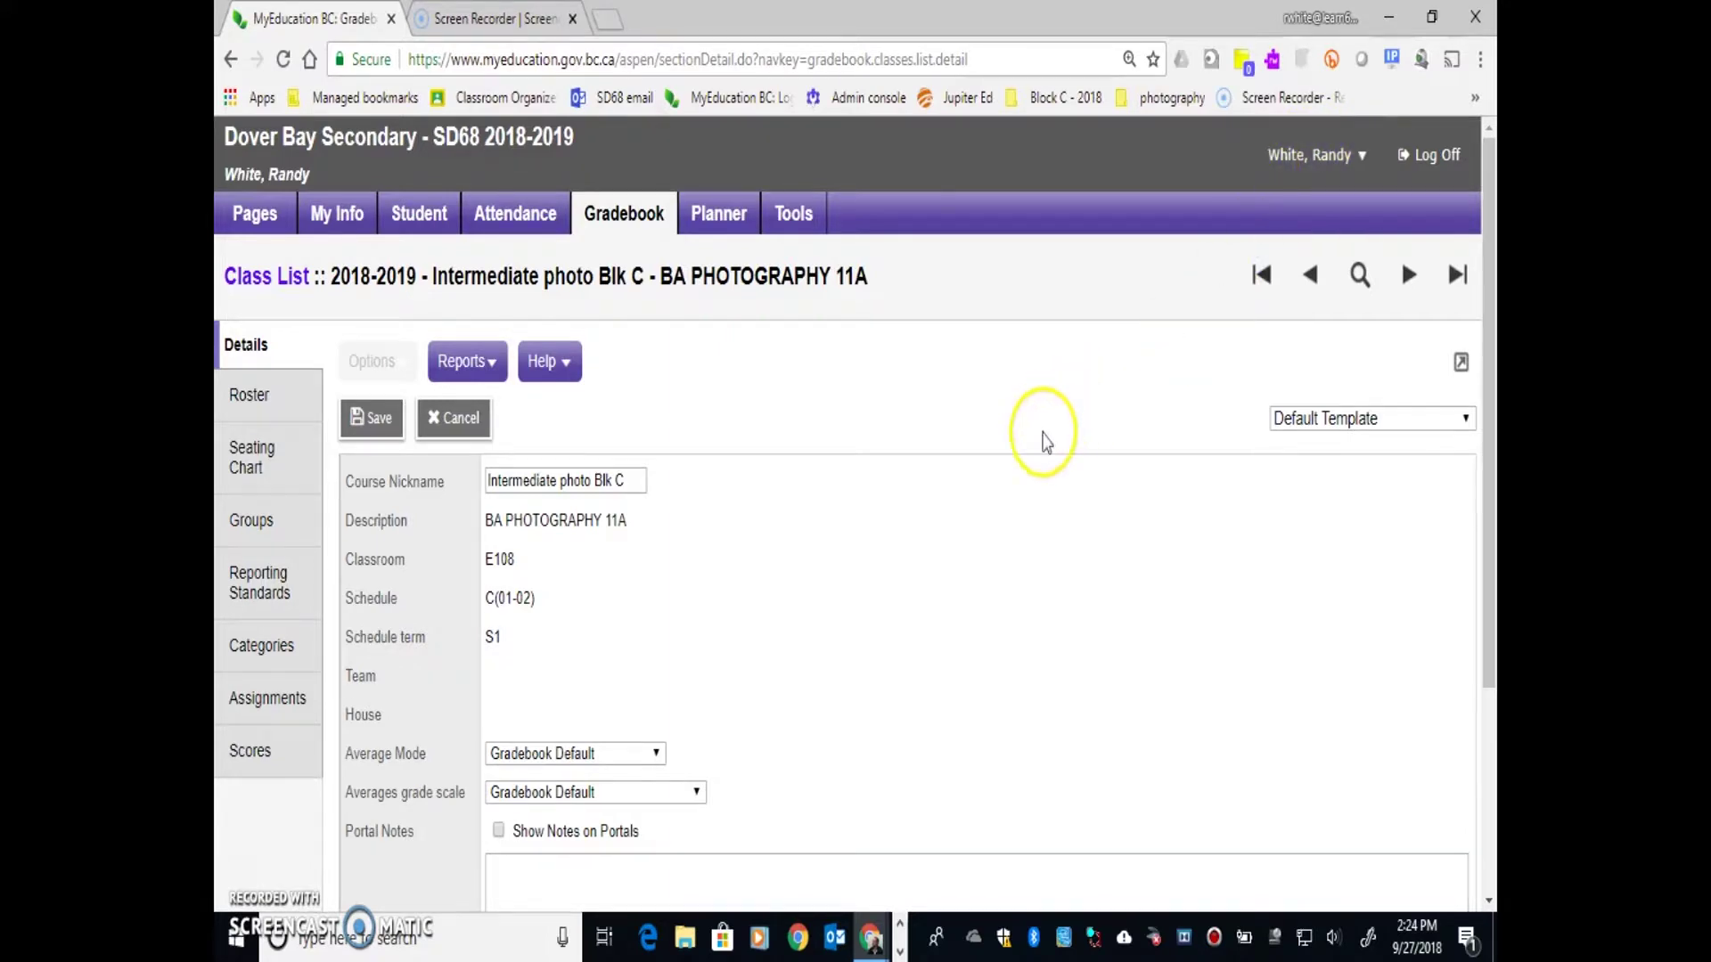
- Add a category to the class with code claswrk, description Class work and weight 15
{"action": "scroll", "coordinate": [1045, 446], "scroll_direction": "down", "scroll_amount": 3}
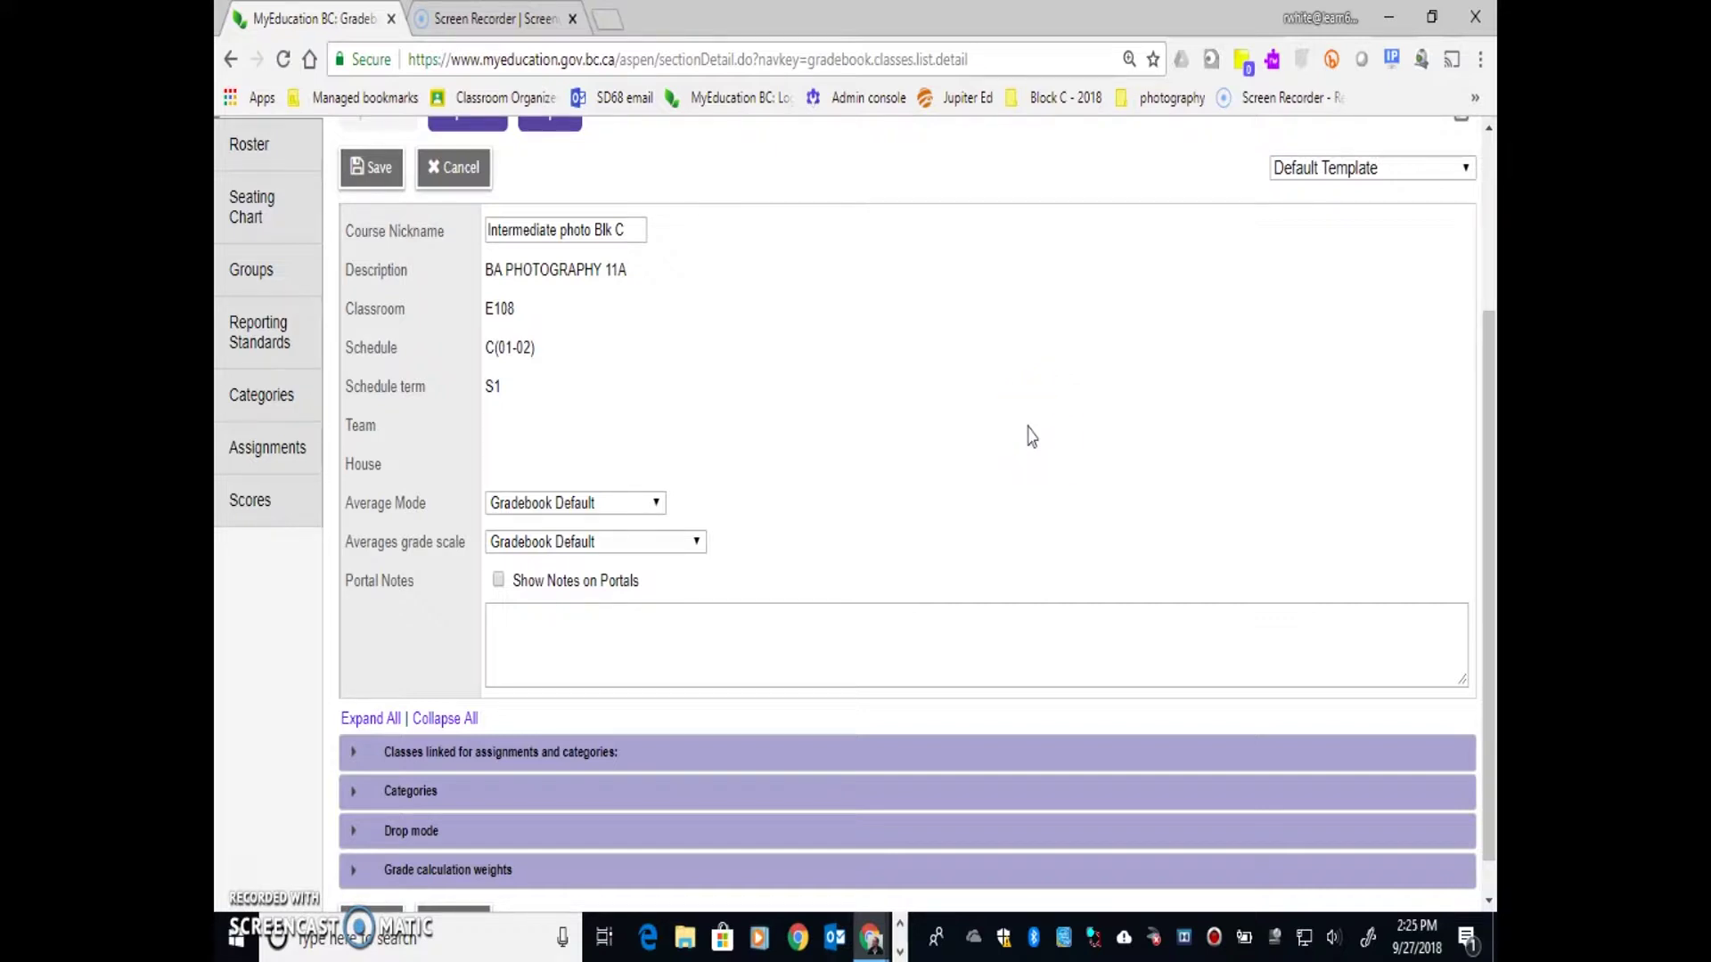
{"action": "left_click", "coordinate": [352, 793]}
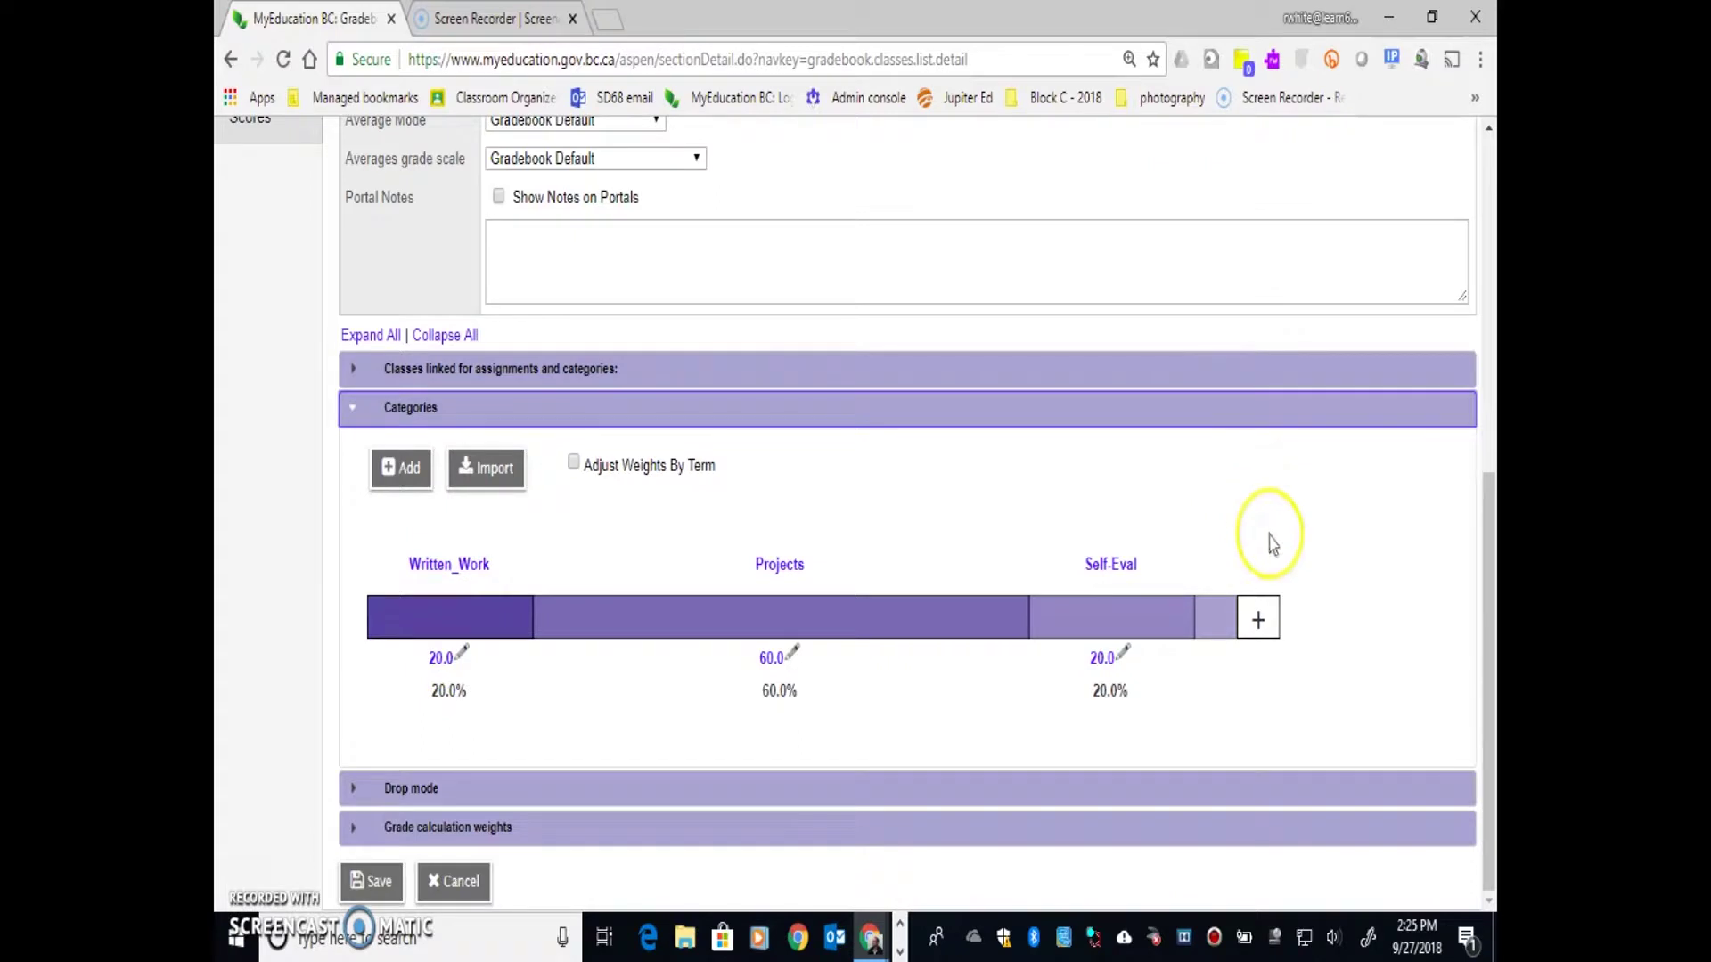
{"action": "left_click", "coordinate": [1258, 622]}
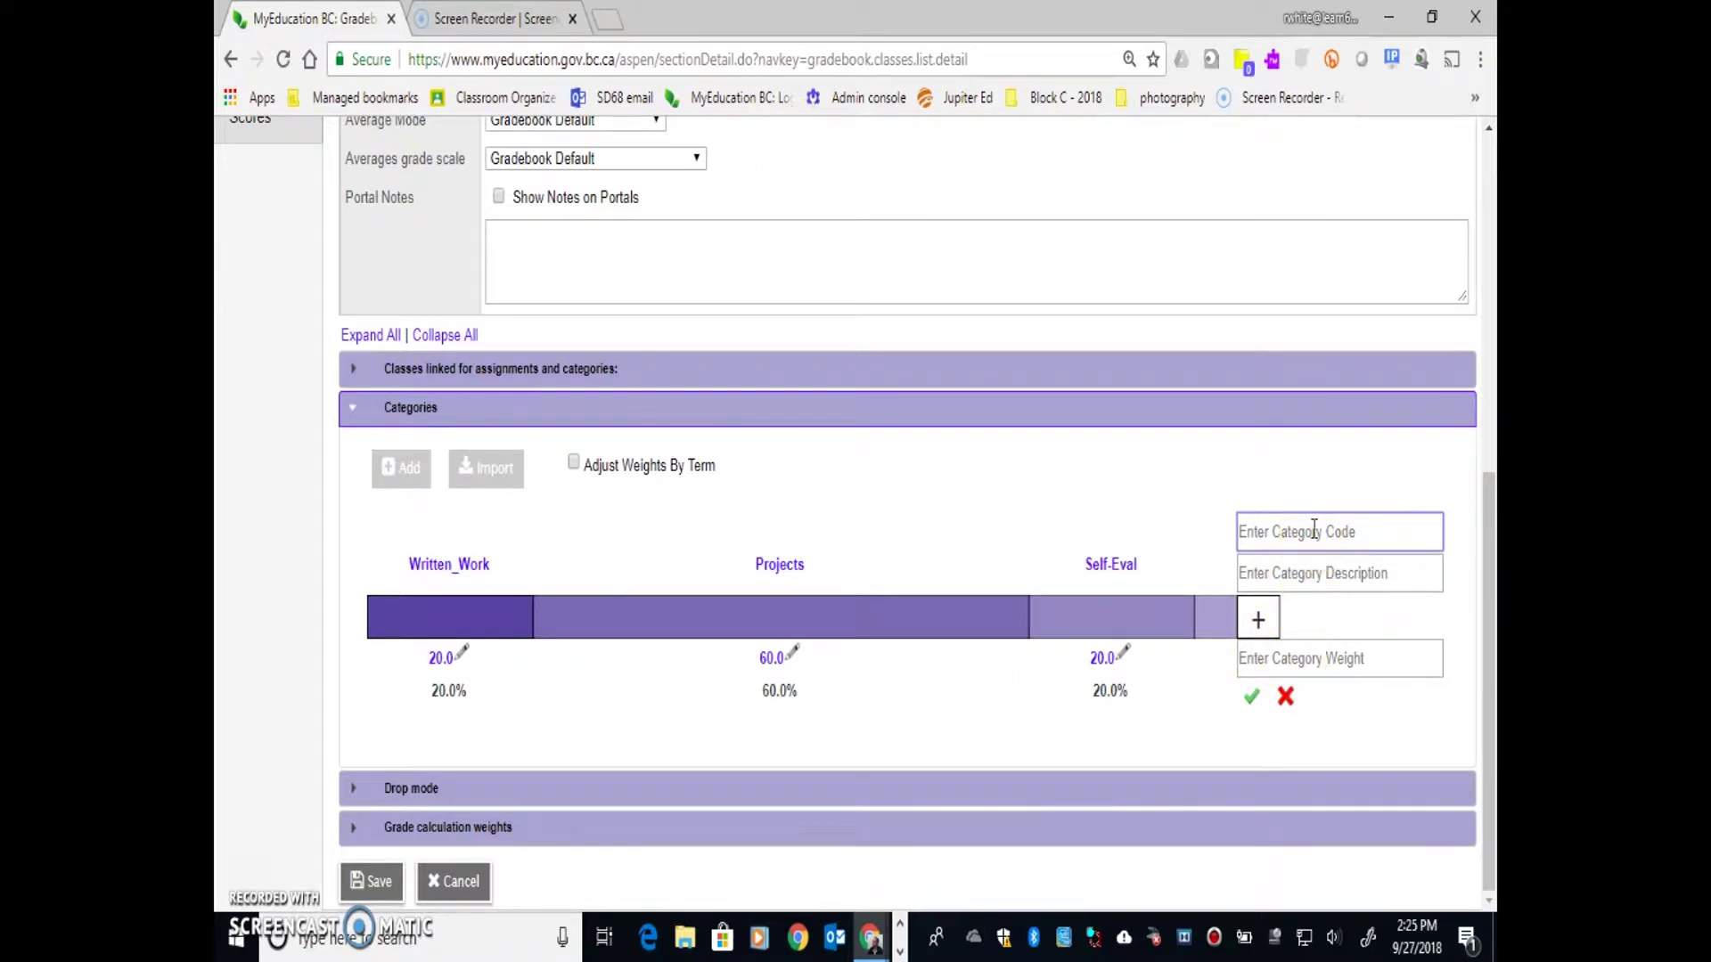
{"action": "type", "text": "claswrk"}
{"action": "left_click", "coordinate": [1281, 574]}
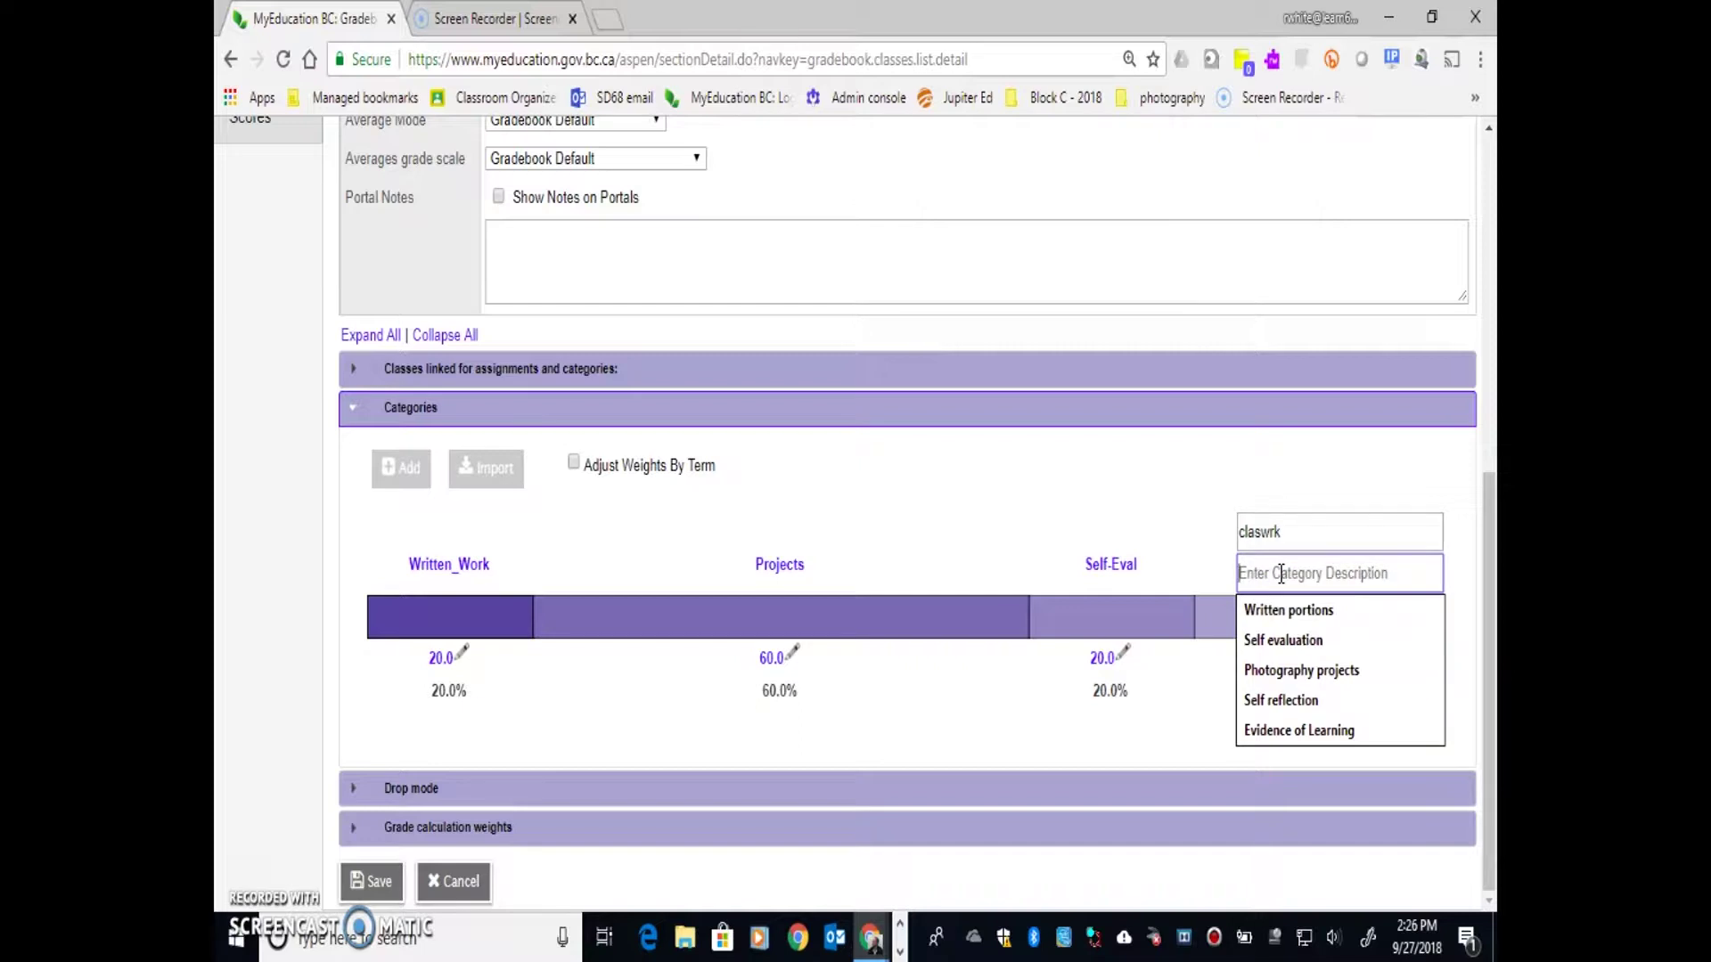
{"action": "type", "text": "Ca"}
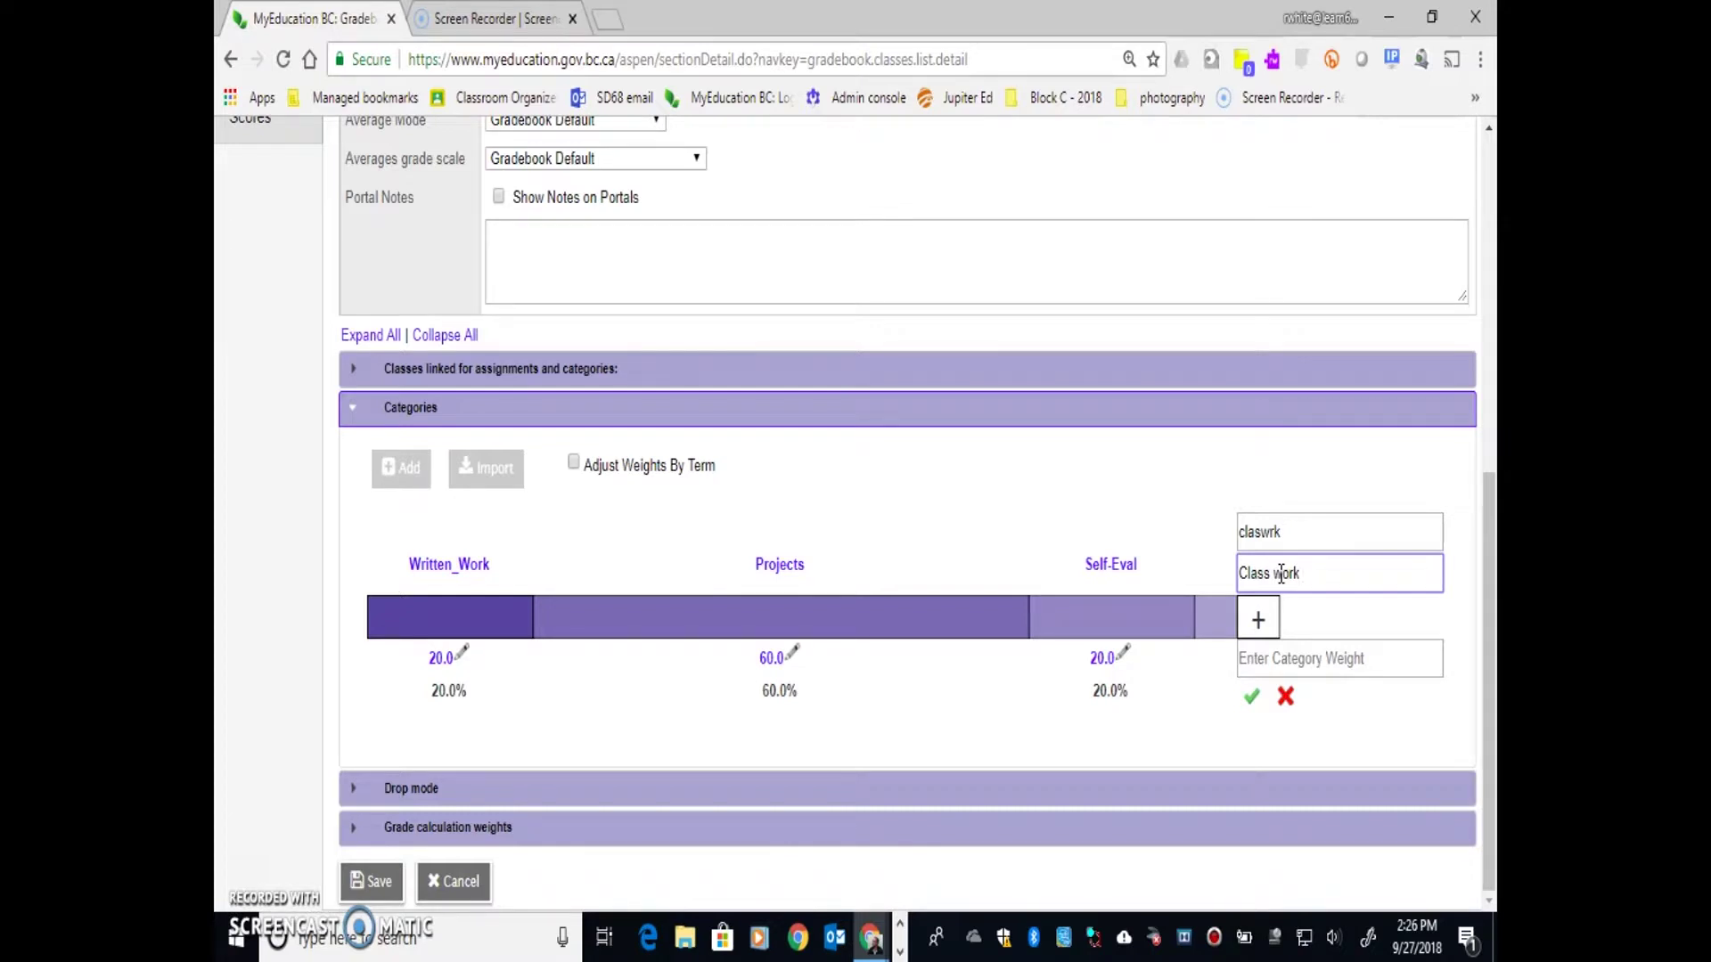
{"action": "left_click", "coordinate": [1288, 659]}
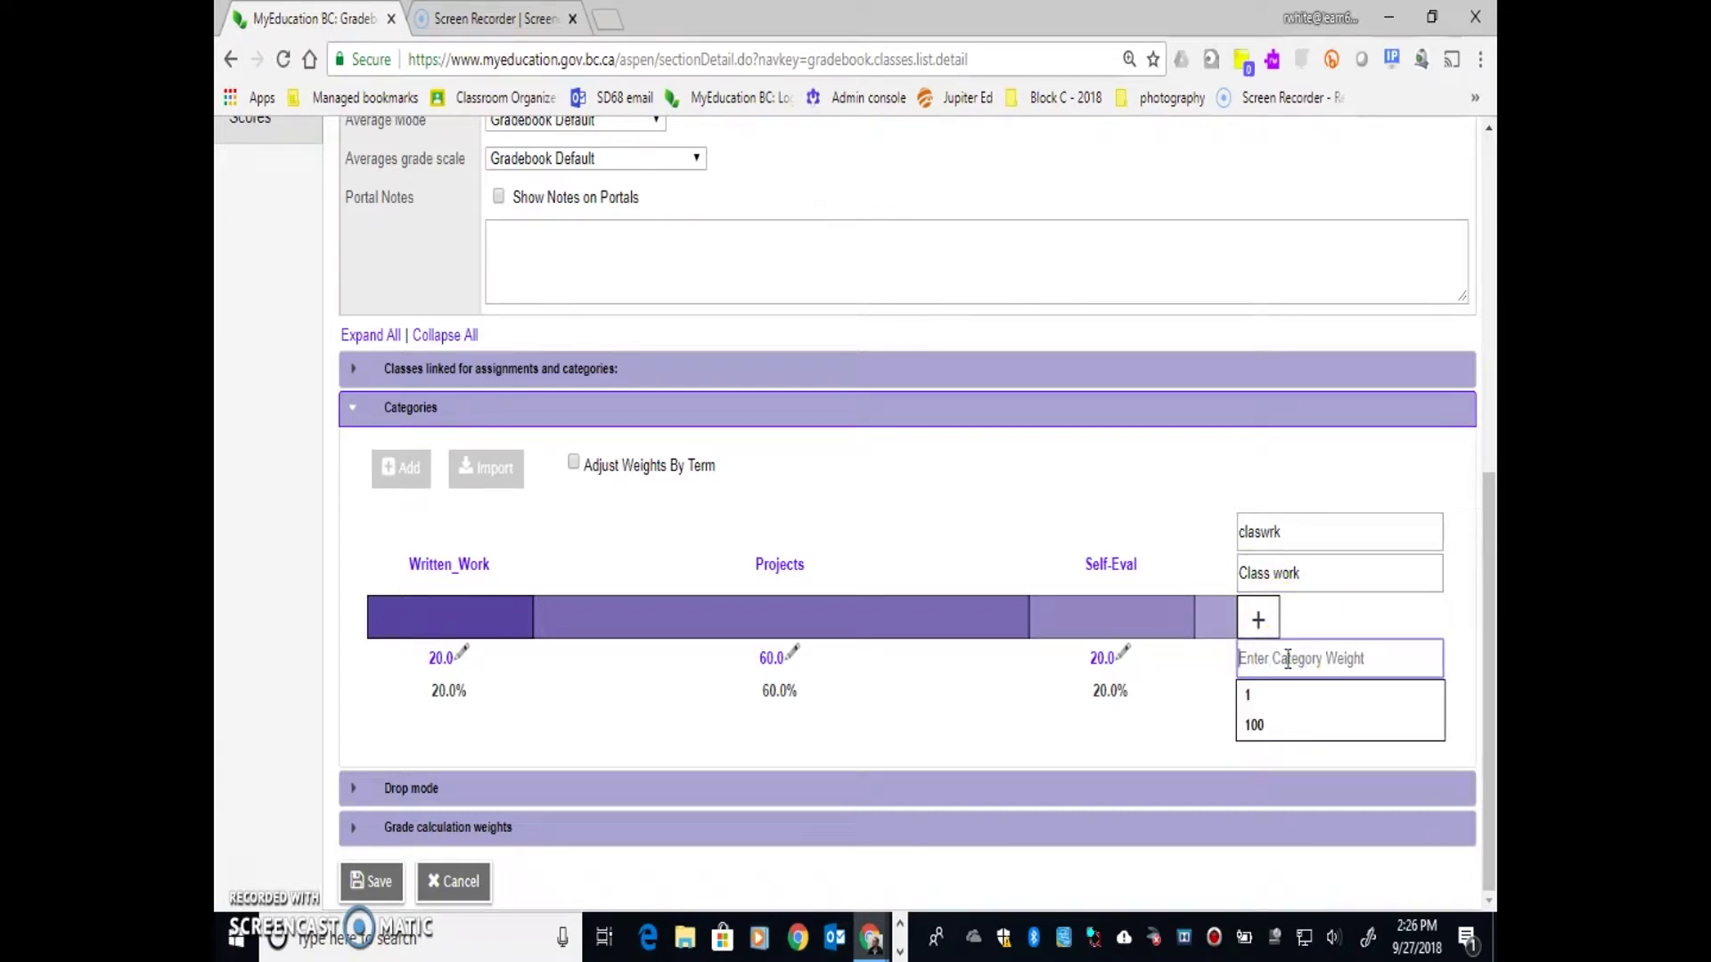
{"action": "type", "text": "15"}
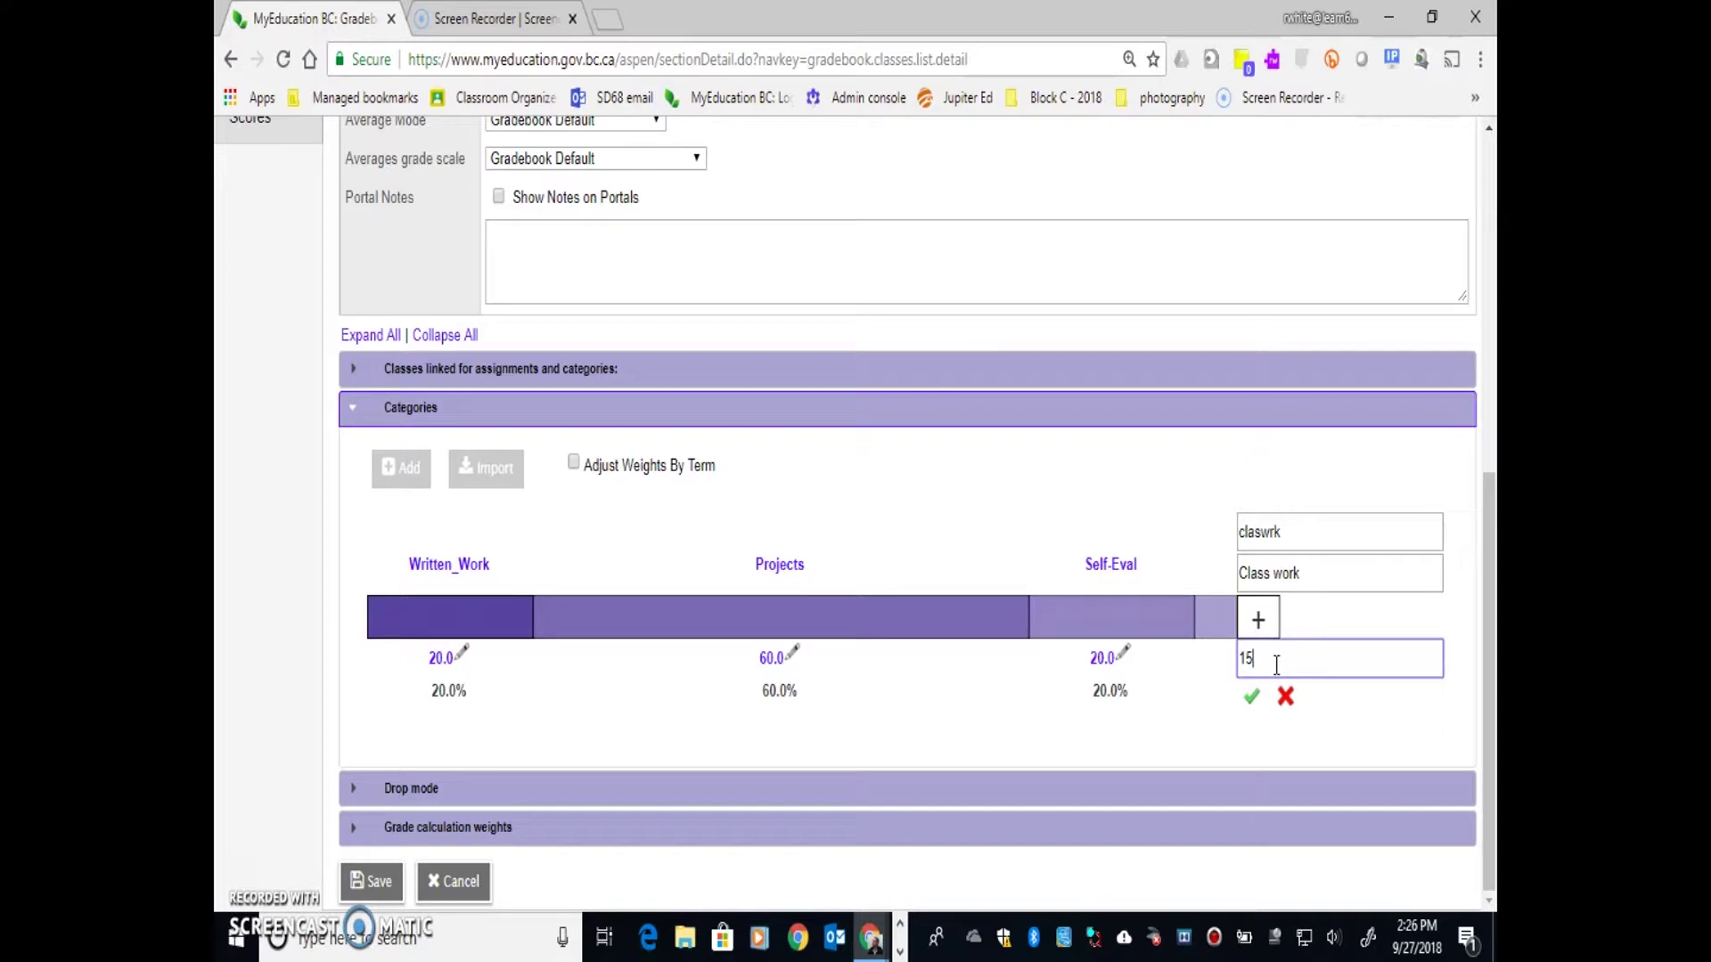
{"action": "left_click", "coordinate": [1250, 696]}
{"action": "left_click", "coordinate": [1250, 702]}
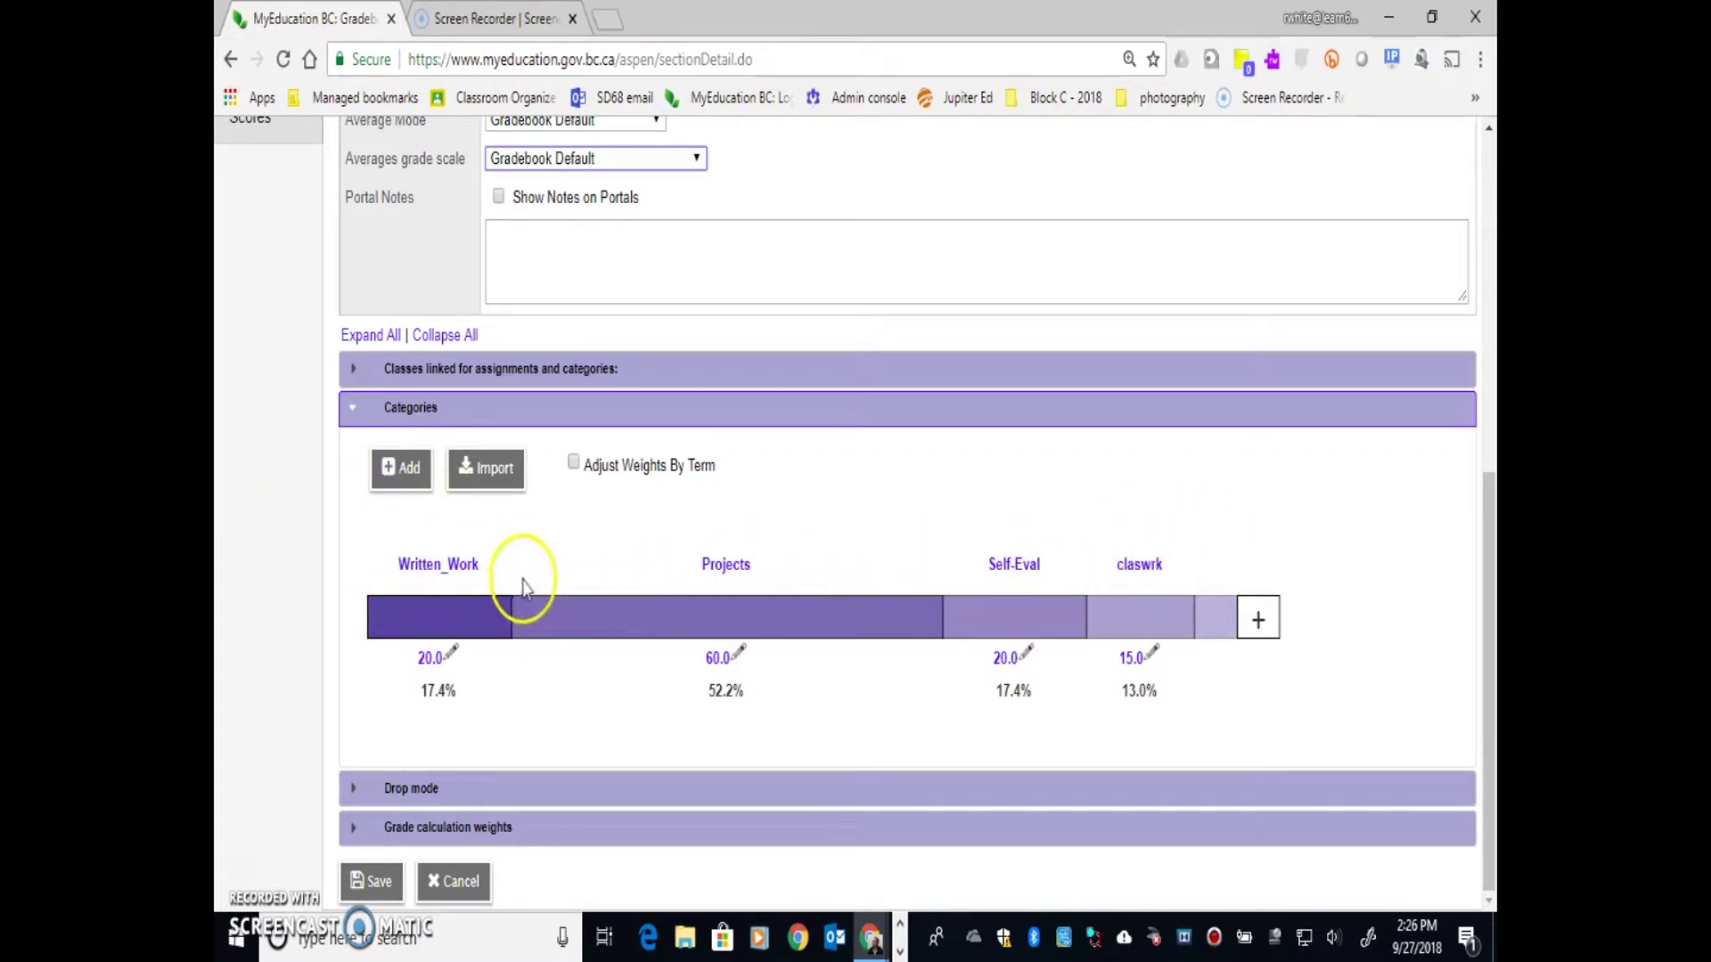
- Add a second category with code humour, description Making teacher laugh and weight 50, and save the class details
{"action": "left_click", "coordinate": [1259, 624]}
{"action": "left_click", "coordinate": [1298, 526]}
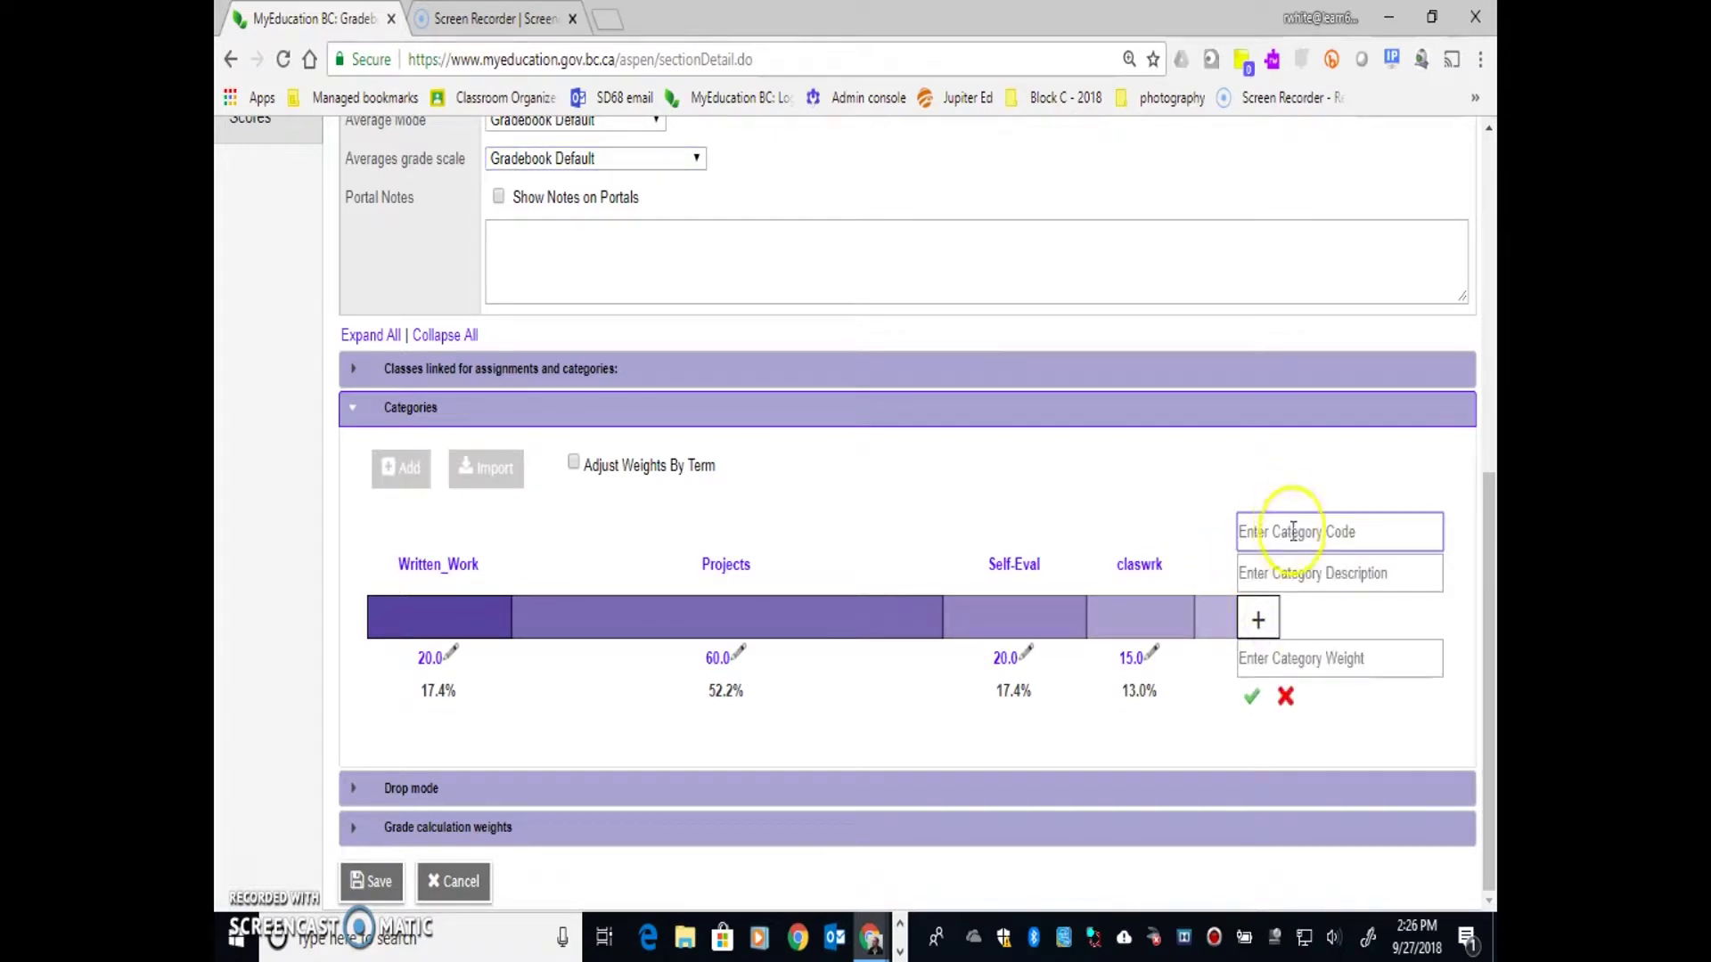
{"action": "type", "text": "humour"}
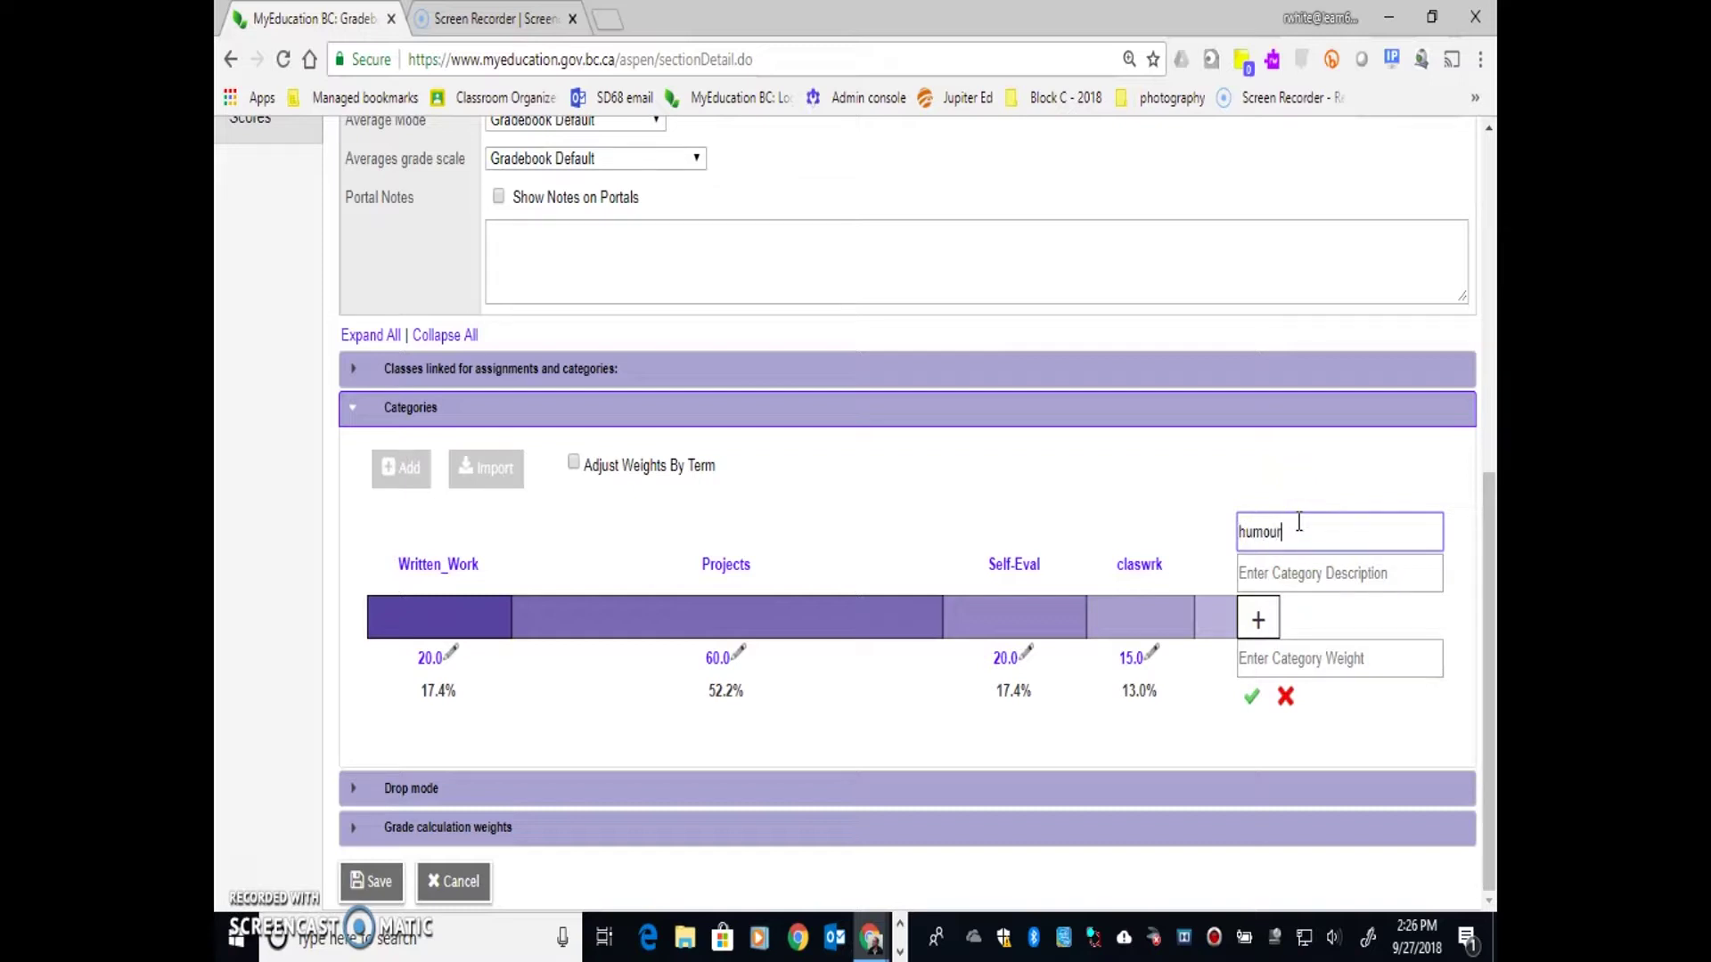
{"action": "left_click", "coordinate": [1275, 575]}
{"action": "type", "text": "Making teacher laugh"}
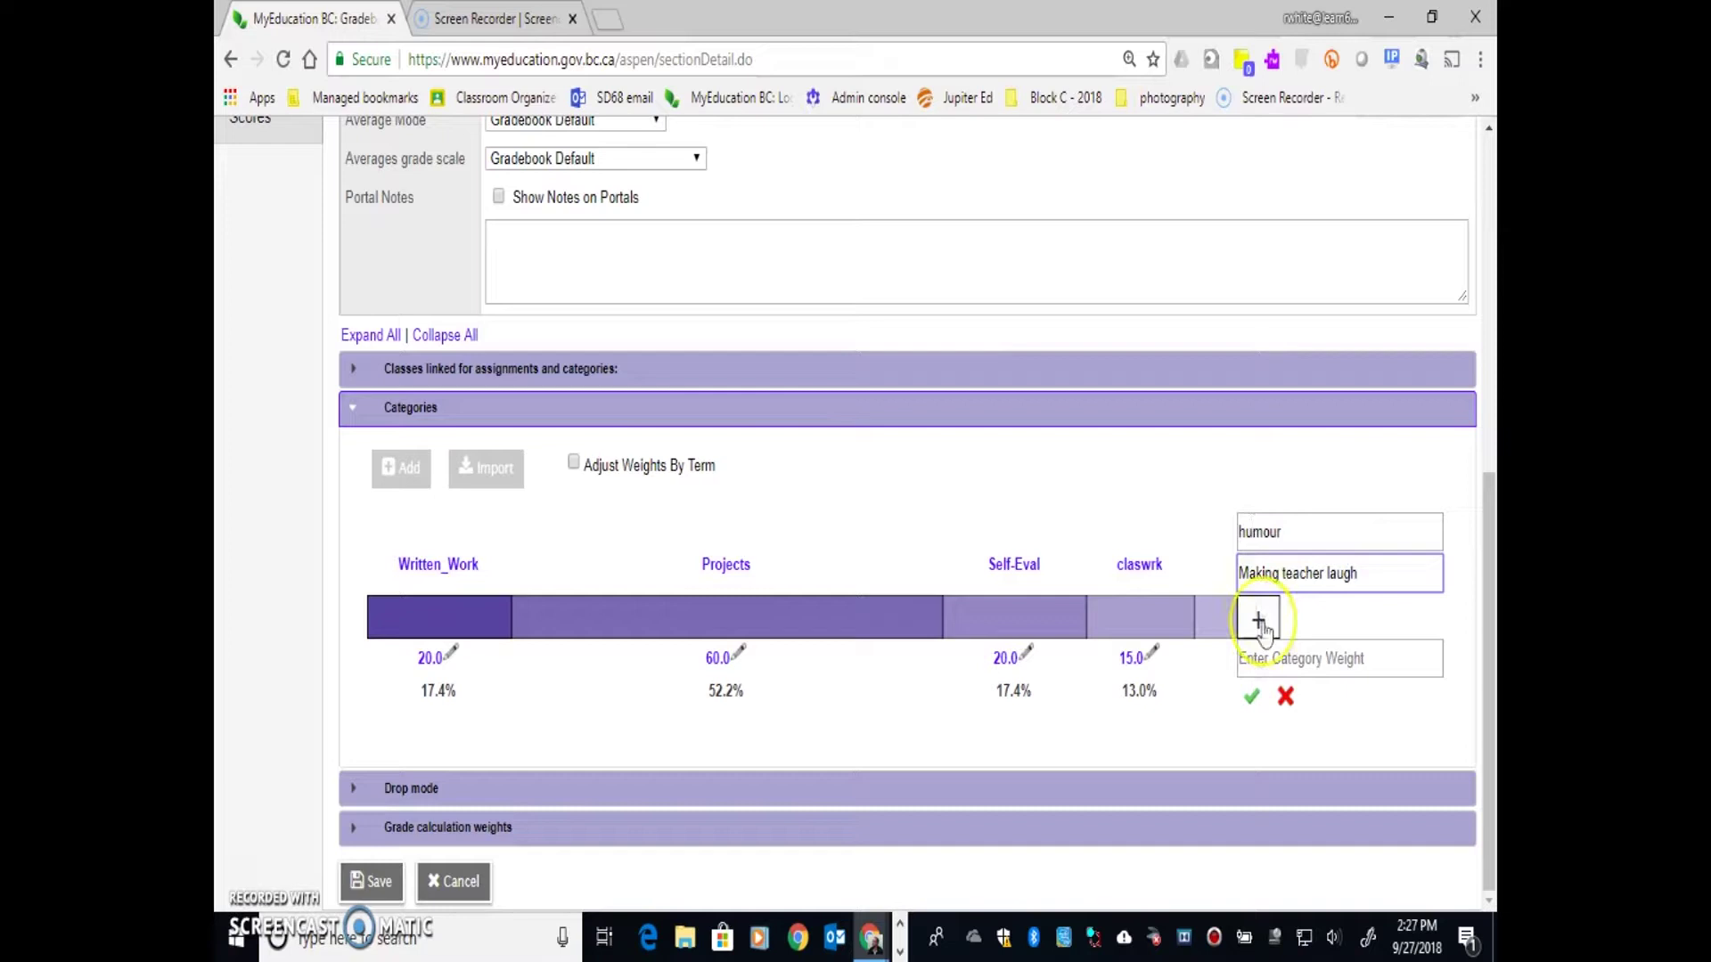
{"action": "left_click", "coordinate": [1279, 658]}
{"action": "type", "text": "50"}
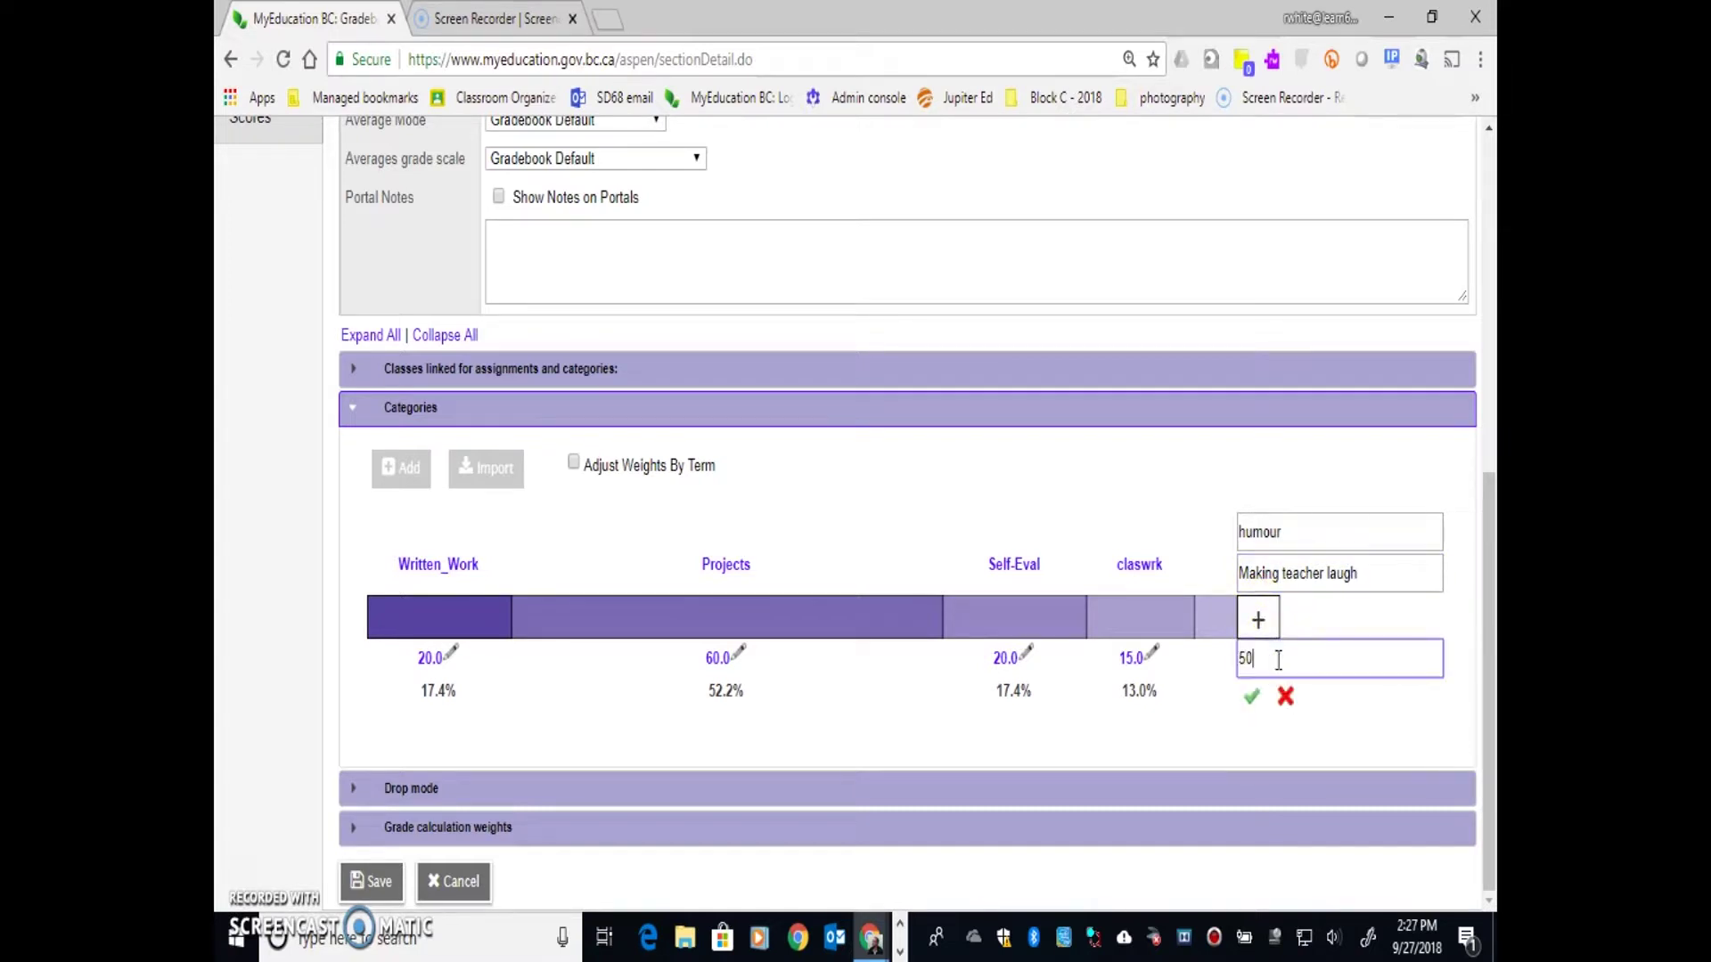
{"action": "left_click", "coordinate": [1252, 697]}
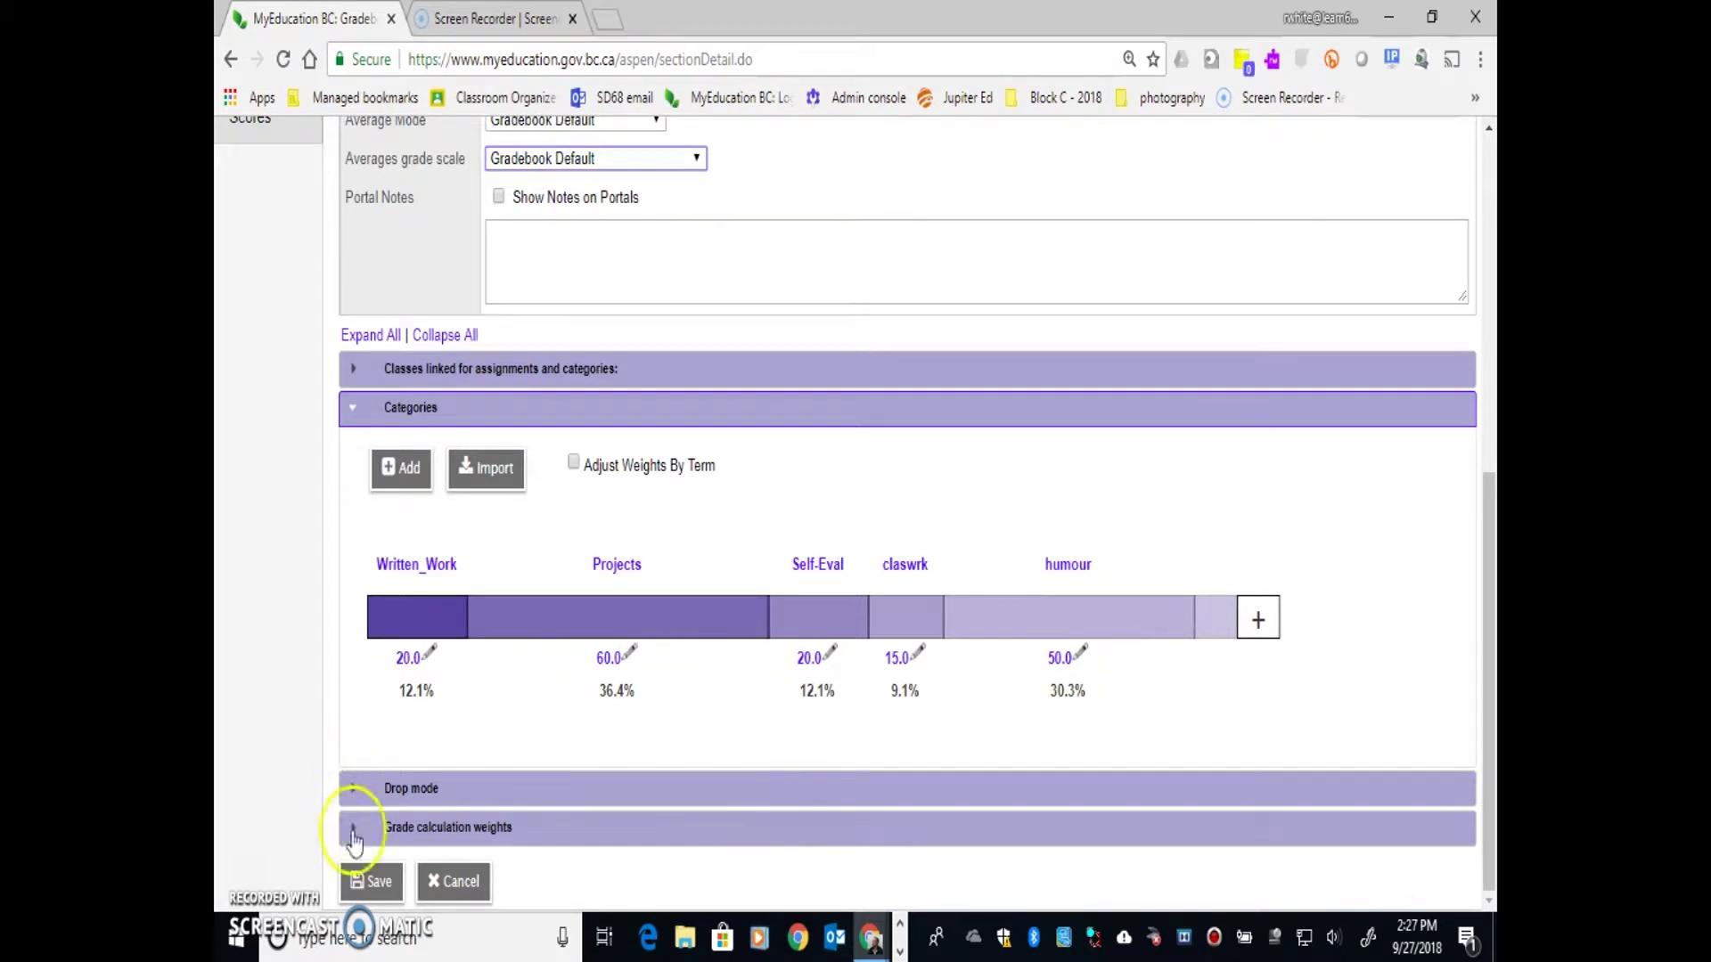
{"action": "left_click", "coordinate": [363, 887]}
{"action": "left_click", "coordinate": [368, 881]}
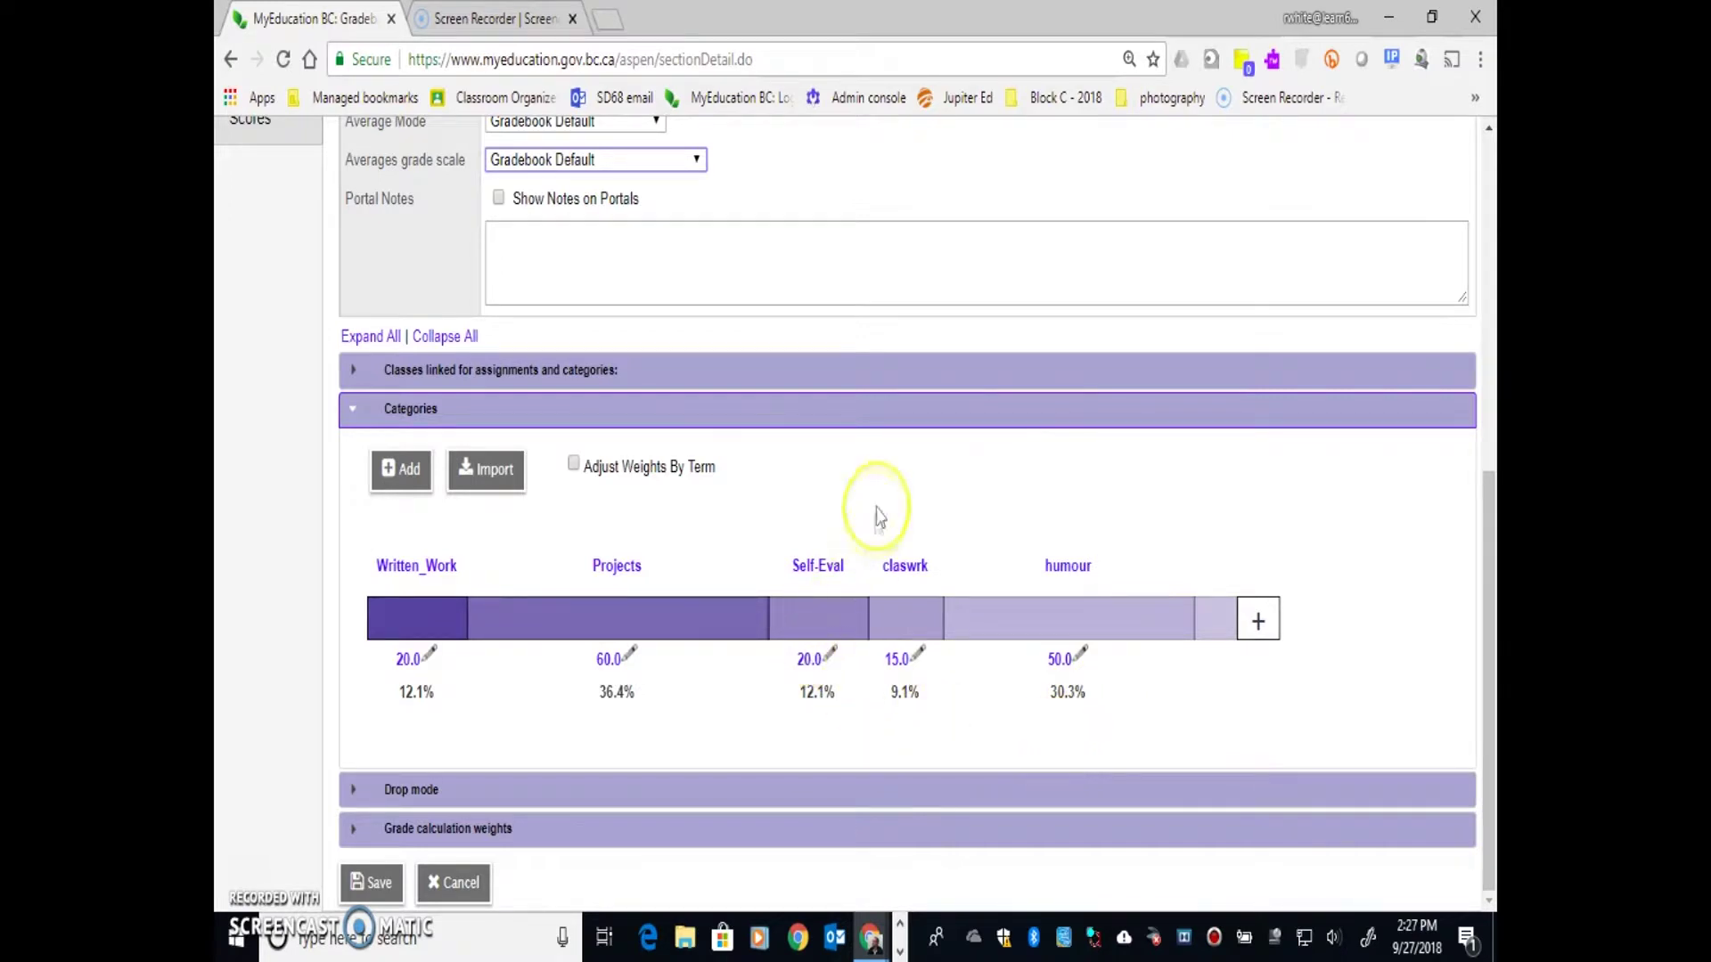
- Set the weights of the claswrk and humour categories to 0 and save the class details
{"action": "left_click", "coordinate": [920, 655]}
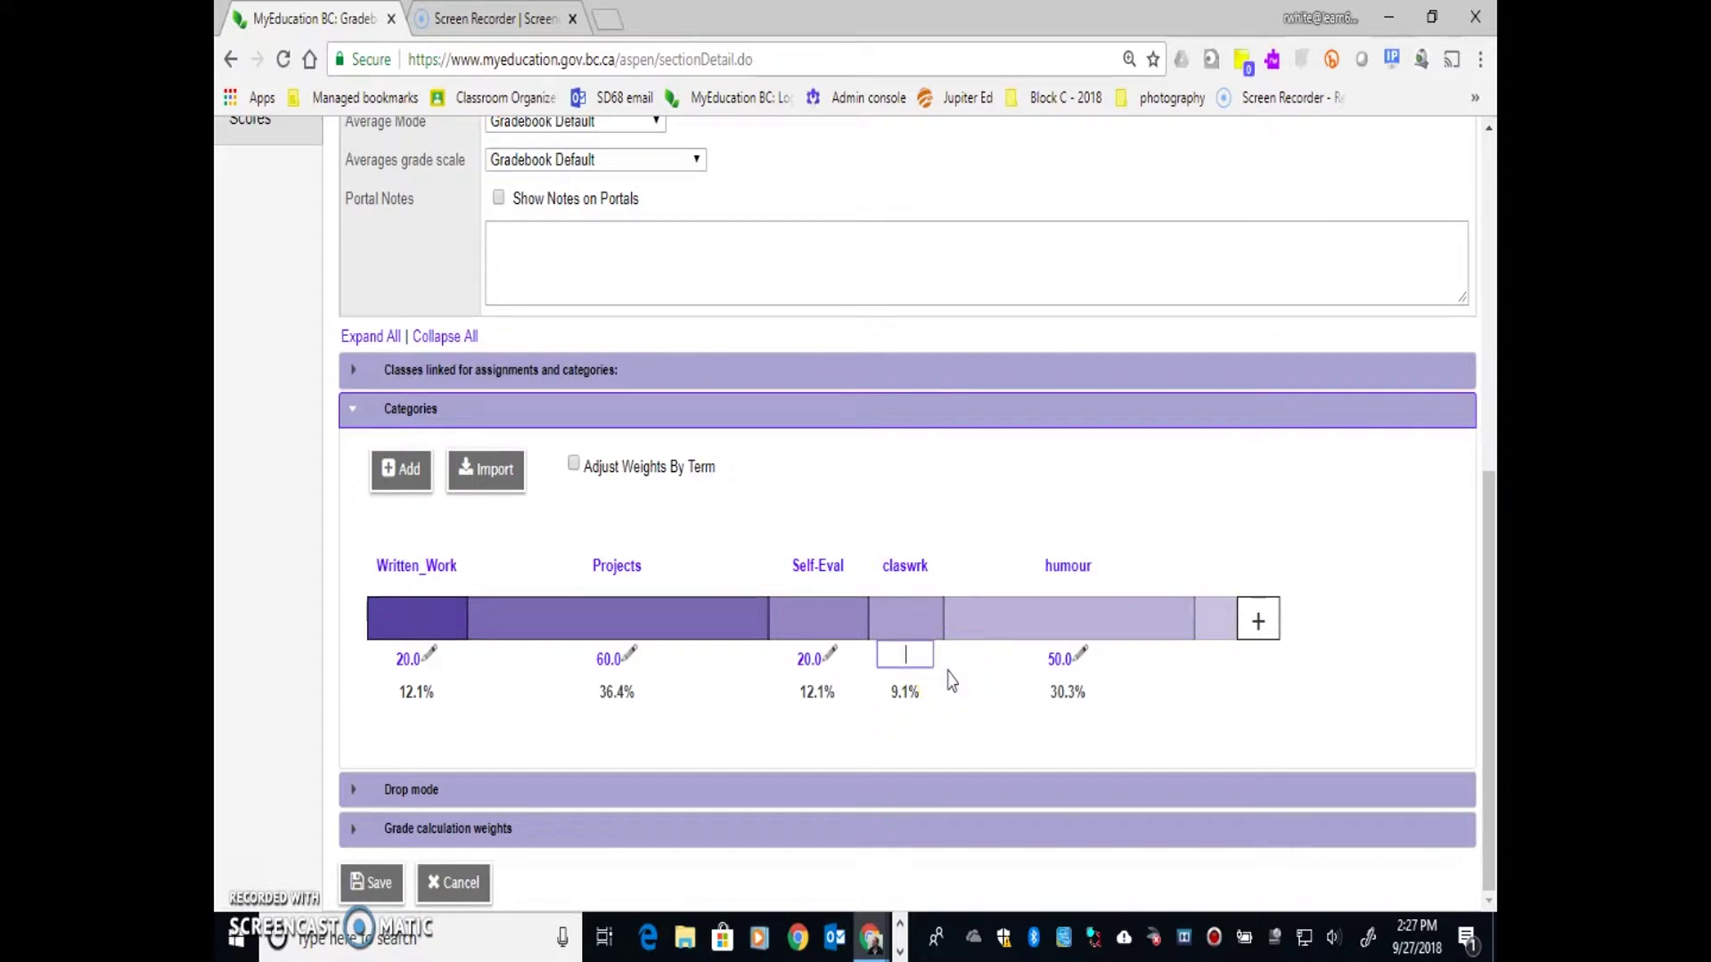
{"action": "left_click", "coordinate": [985, 737]}
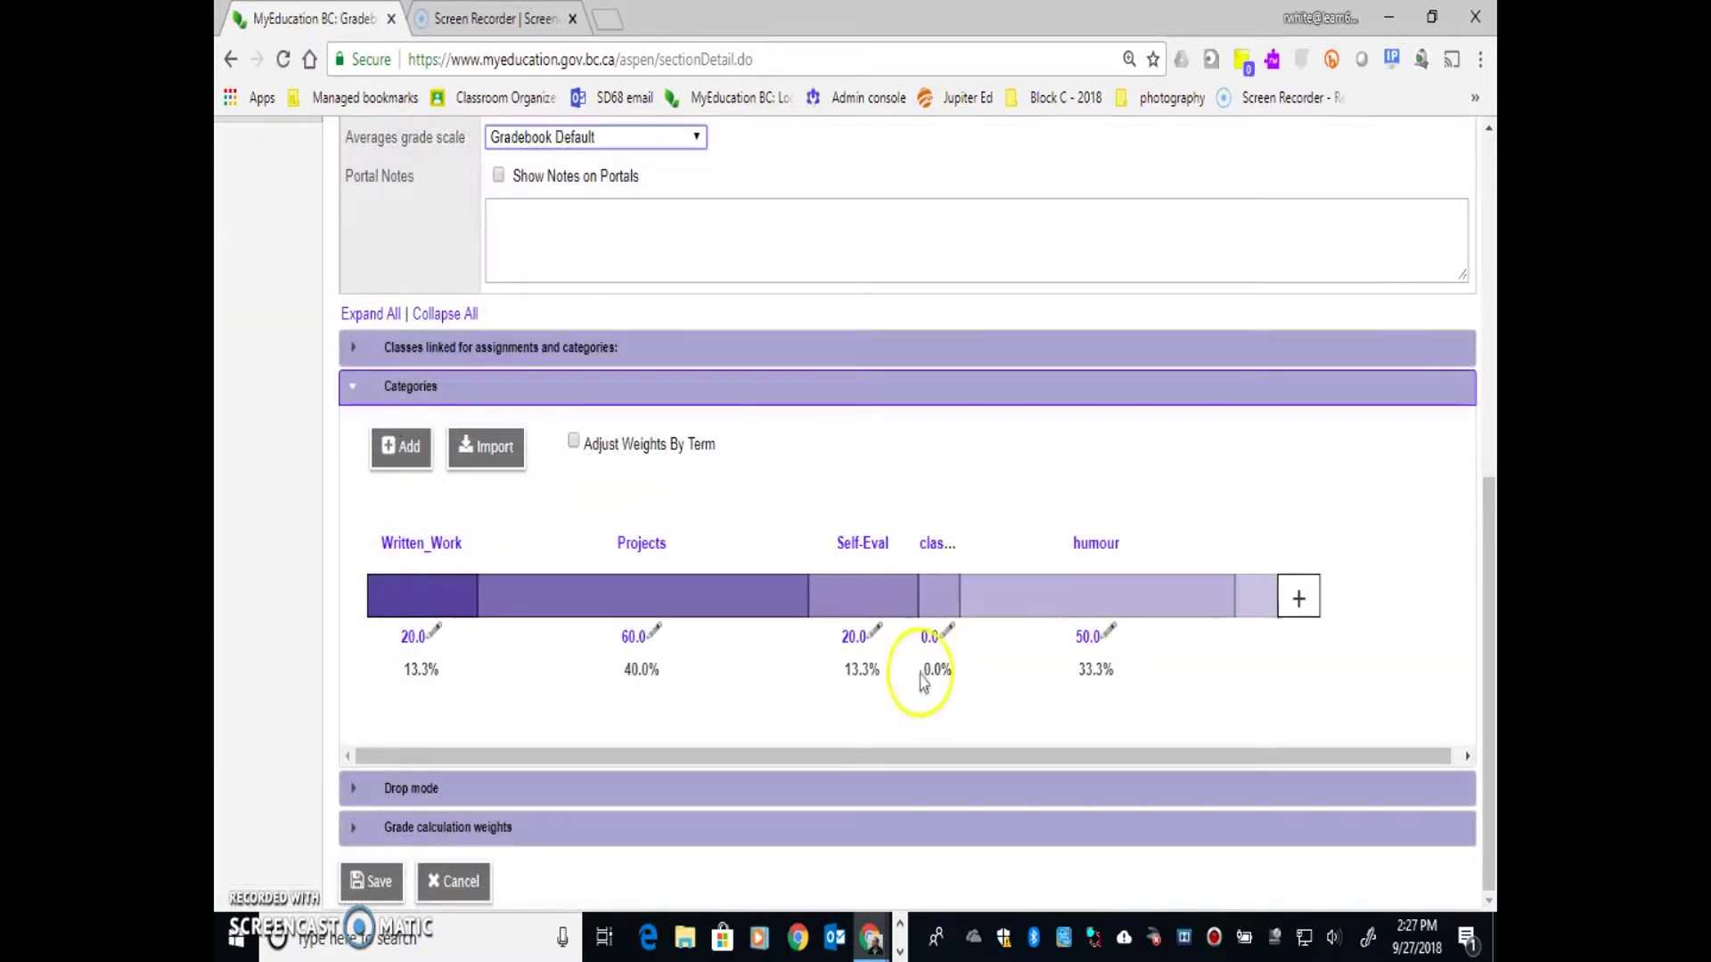
{"action": "left_click", "coordinate": [1104, 638]}
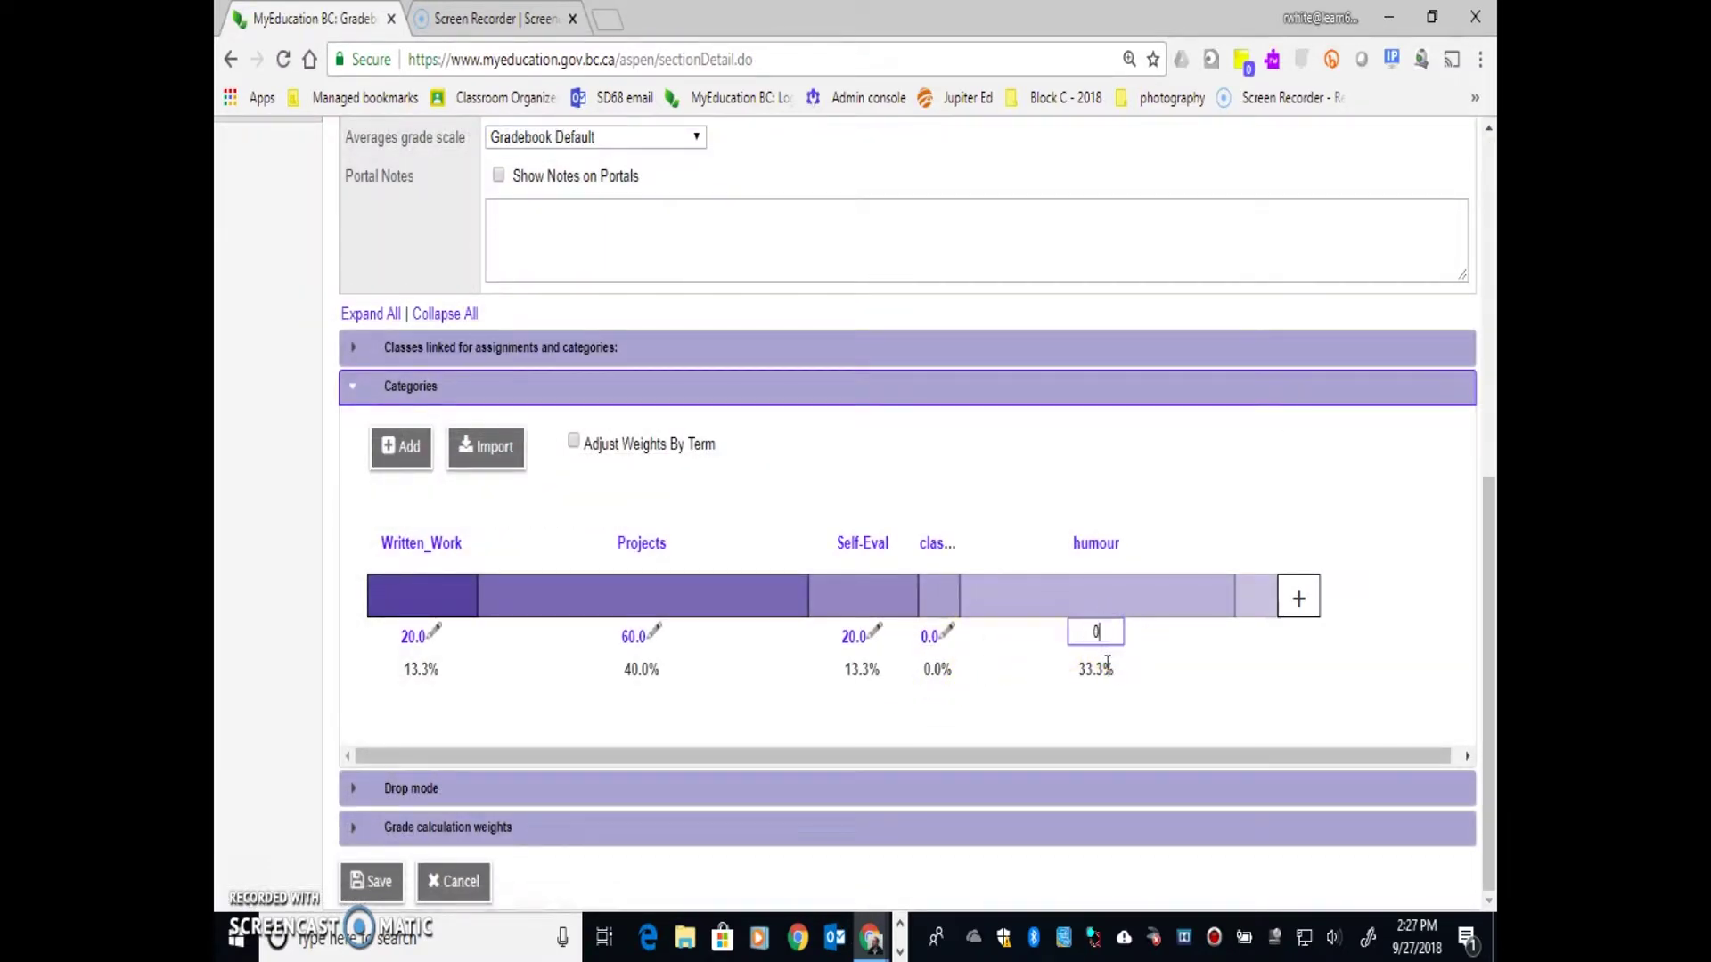
{"action": "type", "text": "0"}
{"action": "left_click", "coordinate": [1108, 664]}
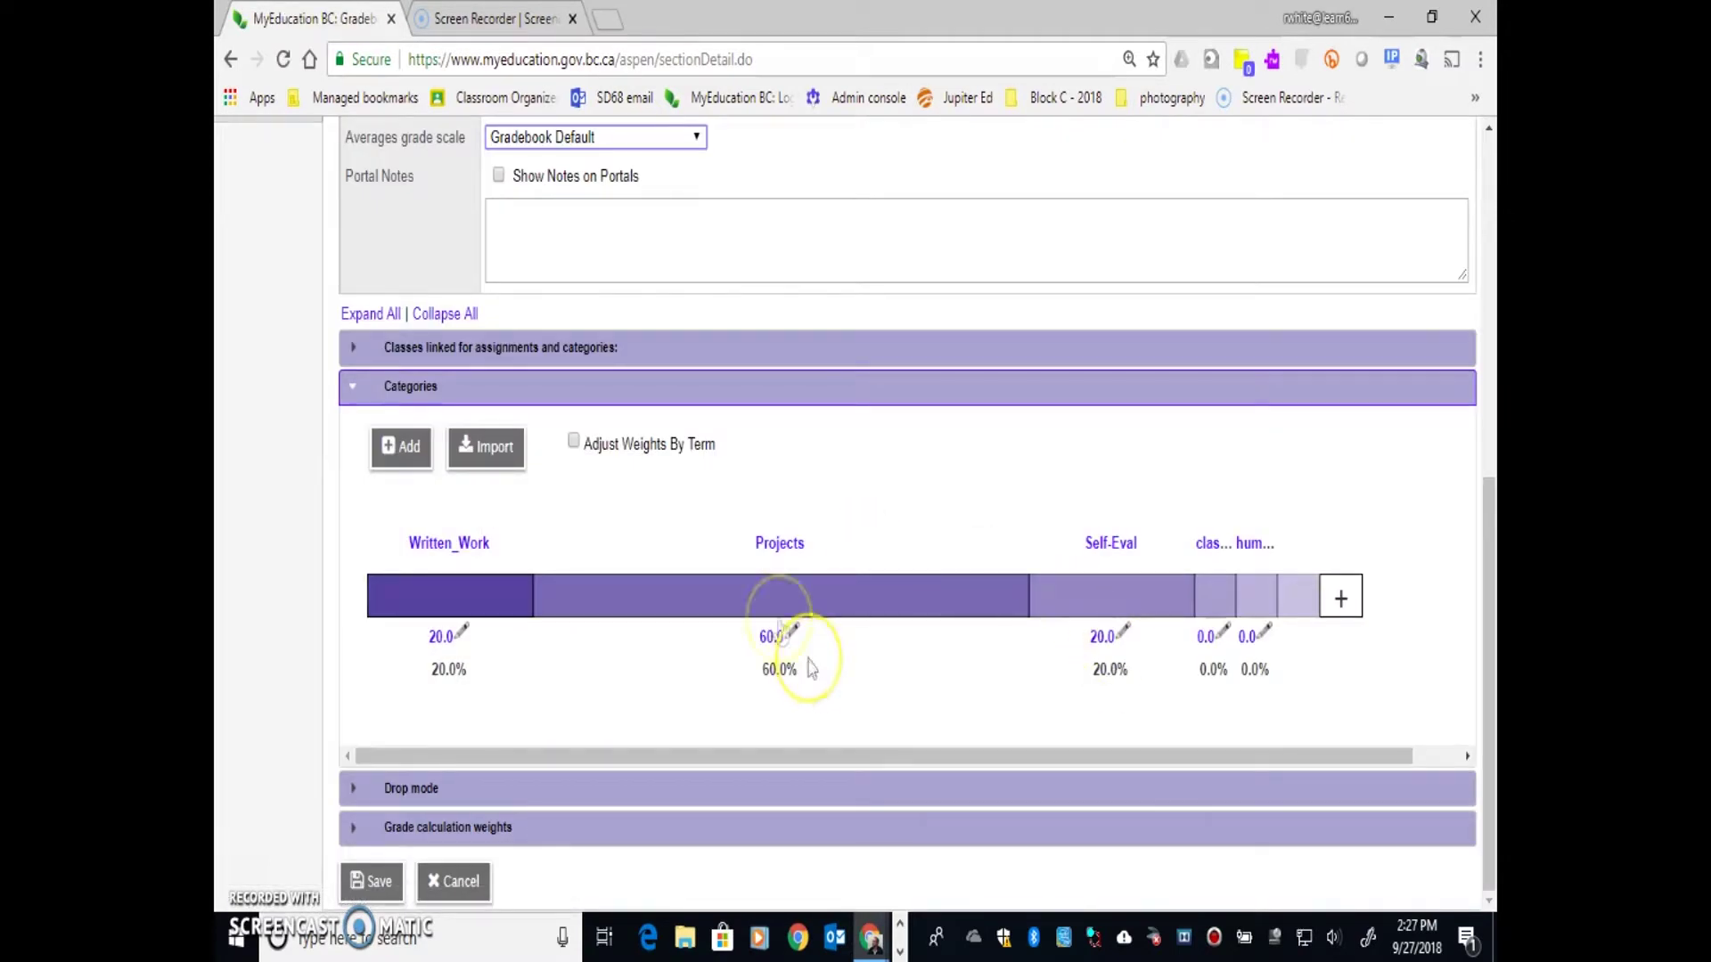
{"action": "left_click", "coordinate": [374, 882]}
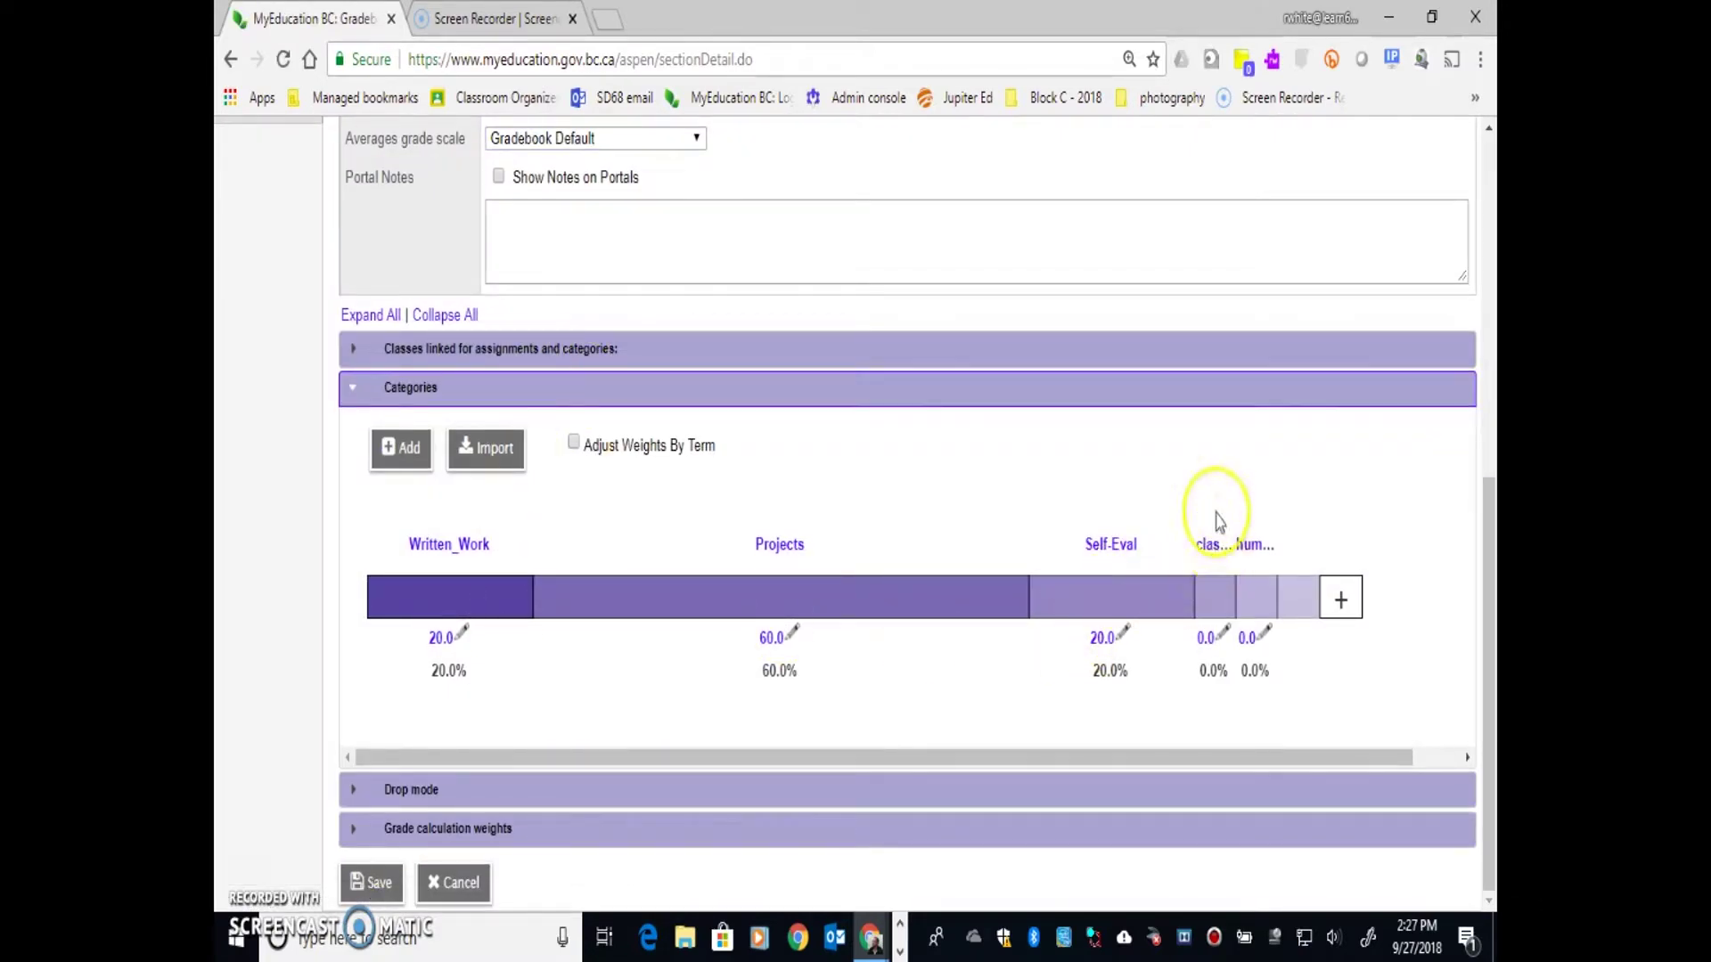
- Delete the claswrk category from the class and accept the deletion of its linked assignments
{"action": "left_click", "coordinate": [1209, 549]}
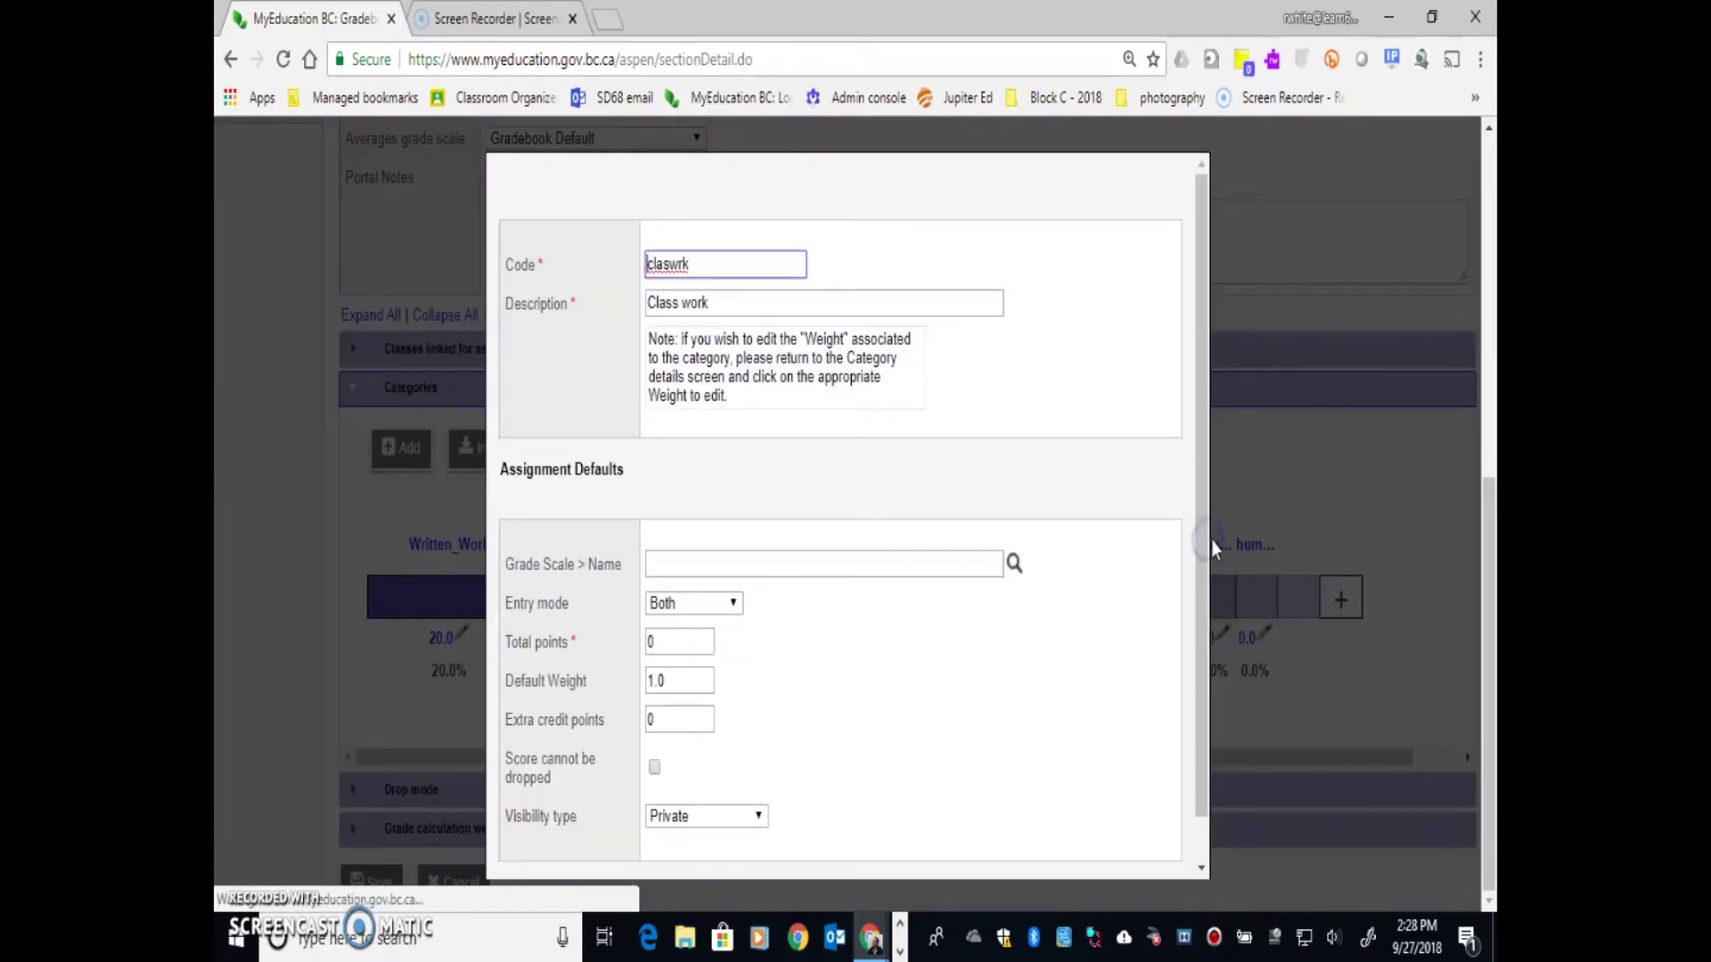
{"action": "left_click_drag", "start_coordinate": [1203, 494], "coordinate": [1194, 655]}
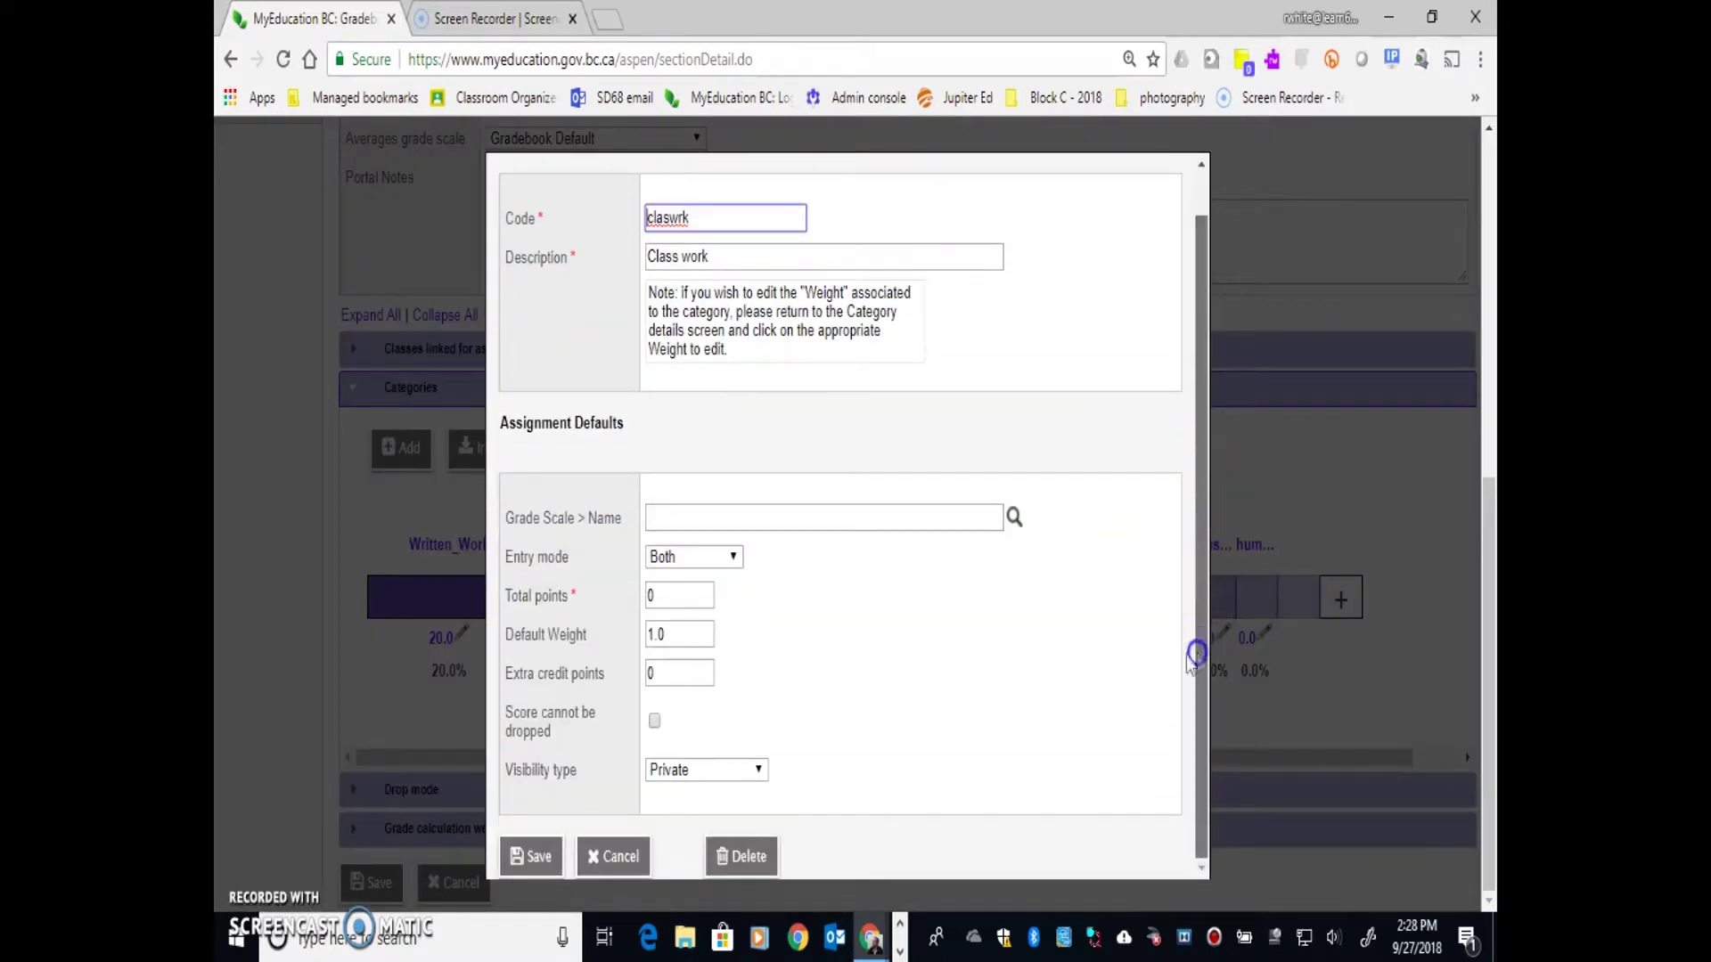
{"action": "left_click", "coordinate": [748, 860]}
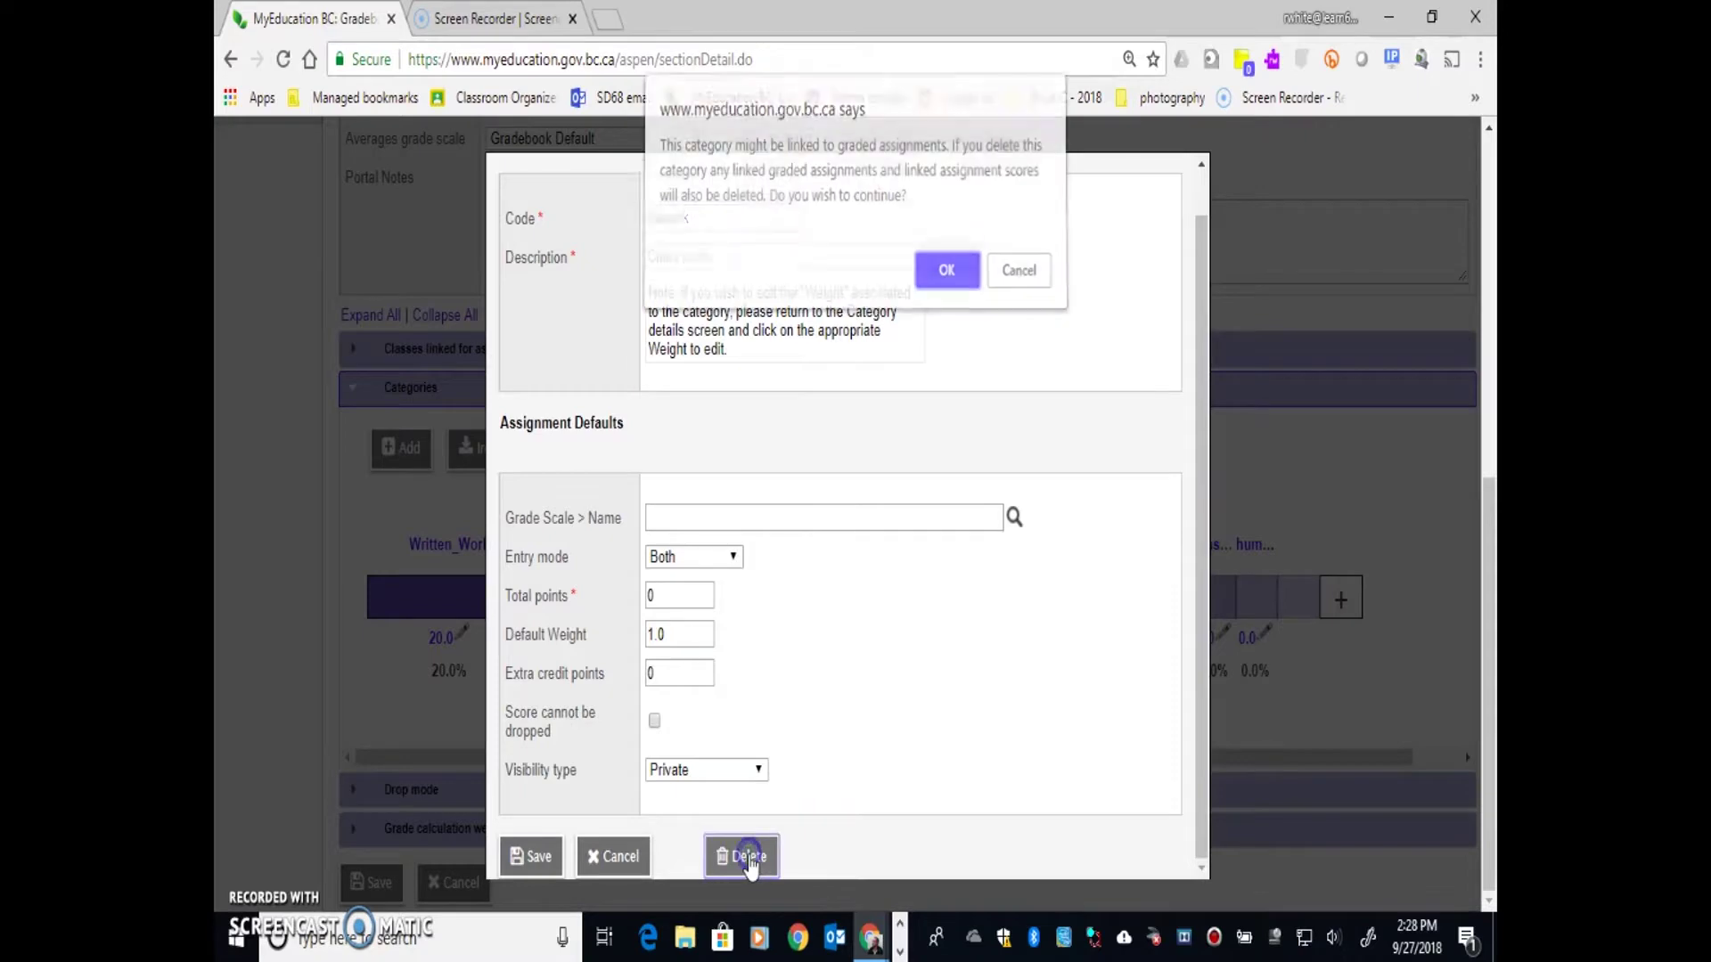
{"action": "left_click", "coordinate": [954, 273]}
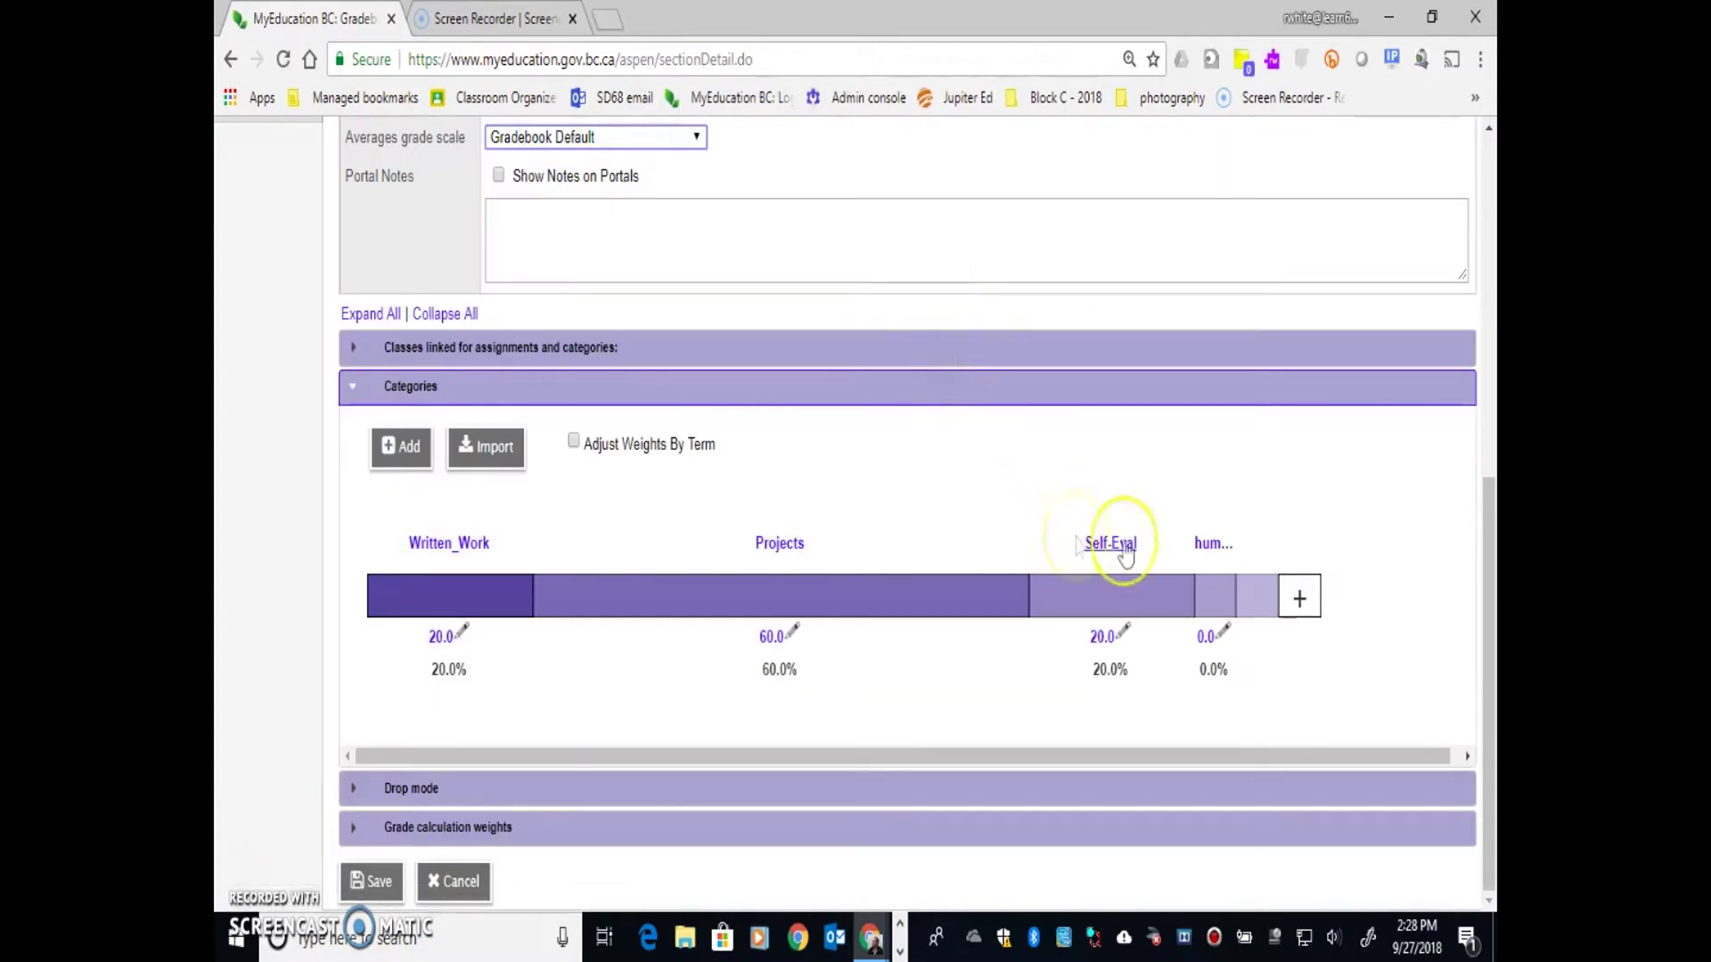
- Delete the humour category from the class, including any linked assignments and scores
{"action": "left_click", "coordinate": [1215, 541]}
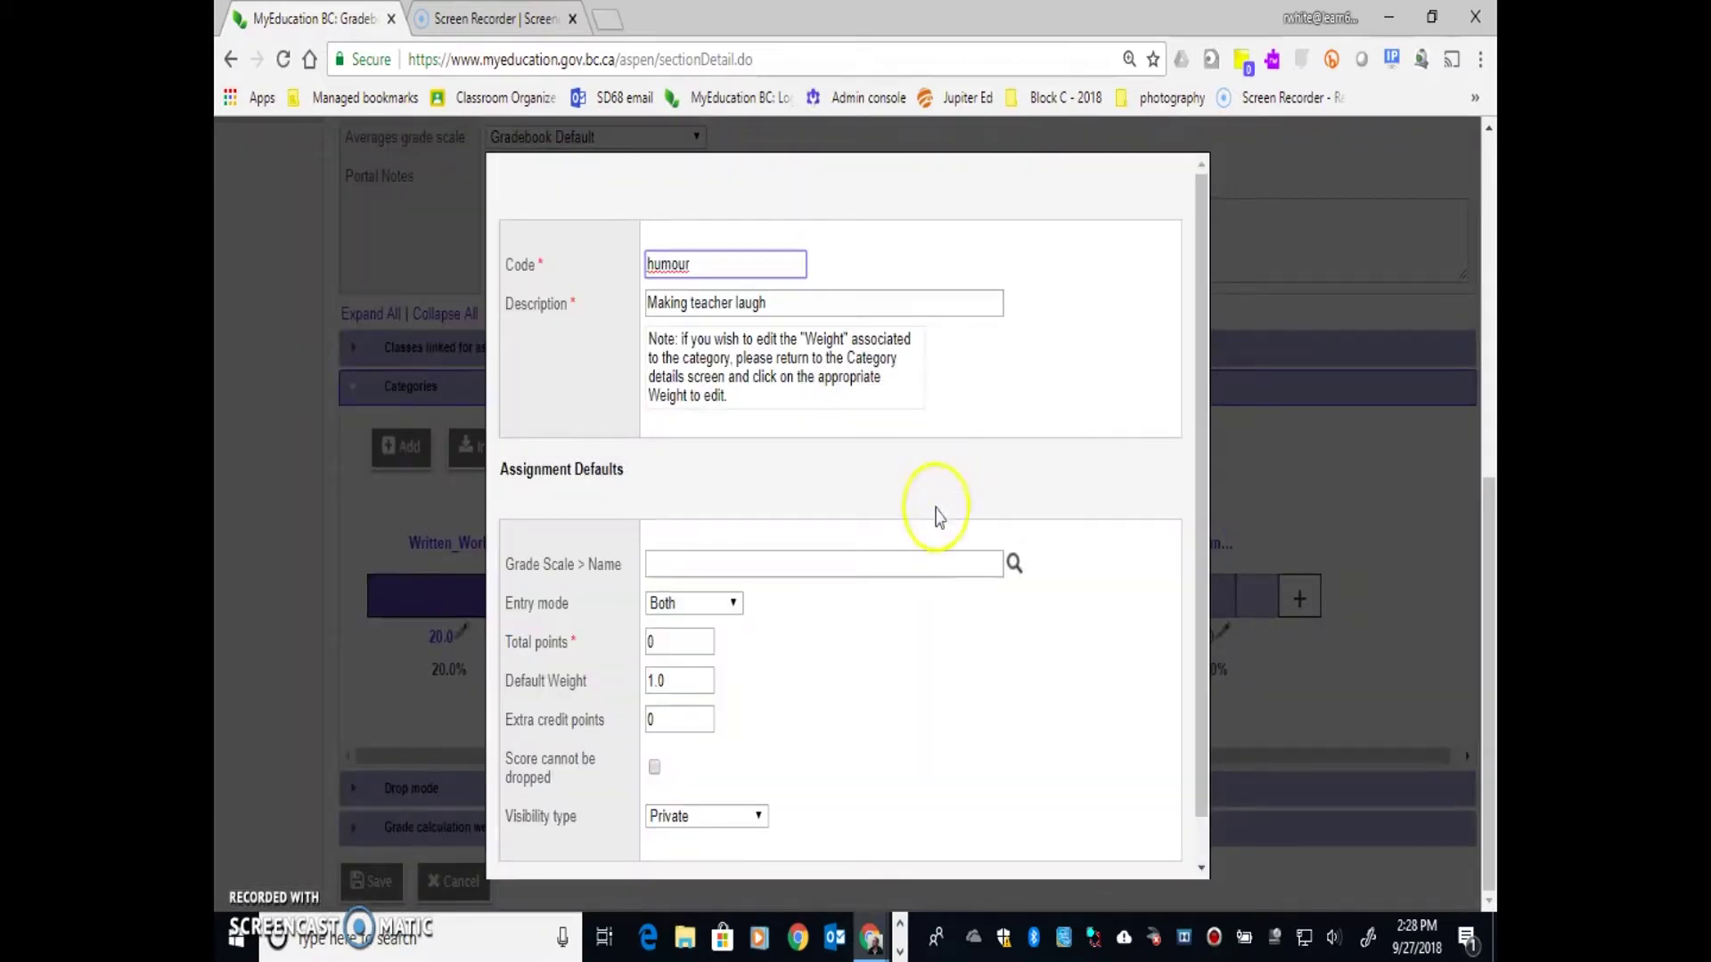
{"action": "scroll", "coordinate": [896, 727], "scroll_direction": "down", "scroll_amount": 1}
{"action": "left_click", "coordinate": [740, 855]}
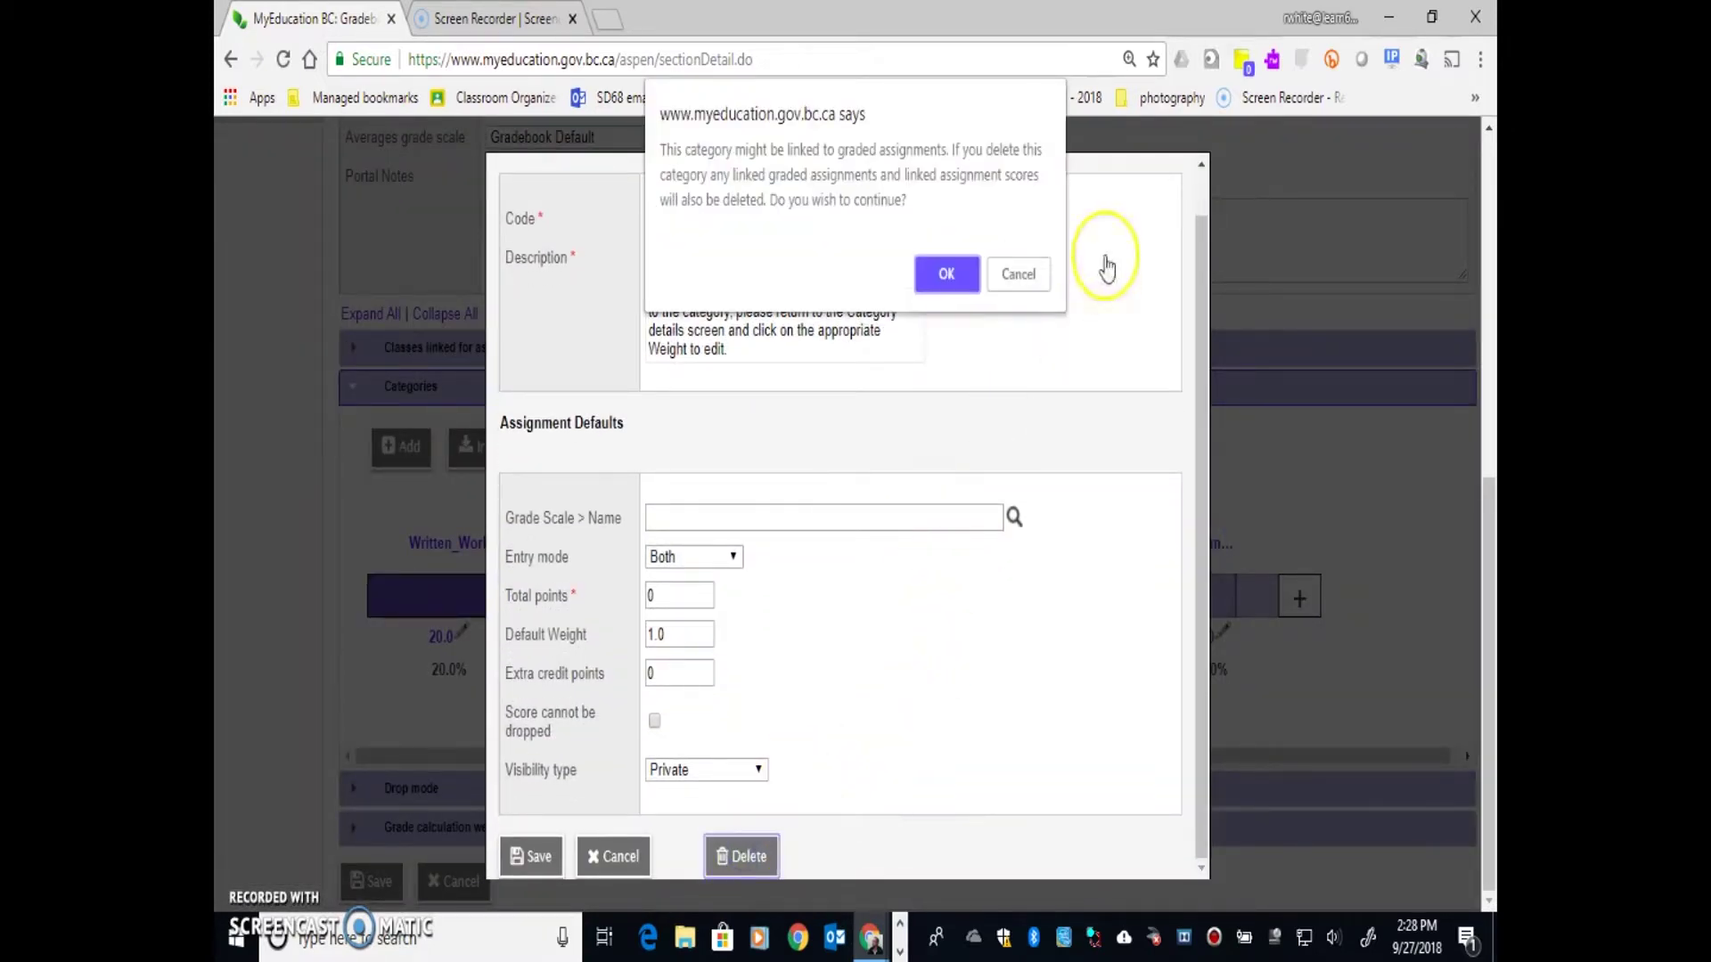
{"action": "left_click", "coordinate": [947, 275]}
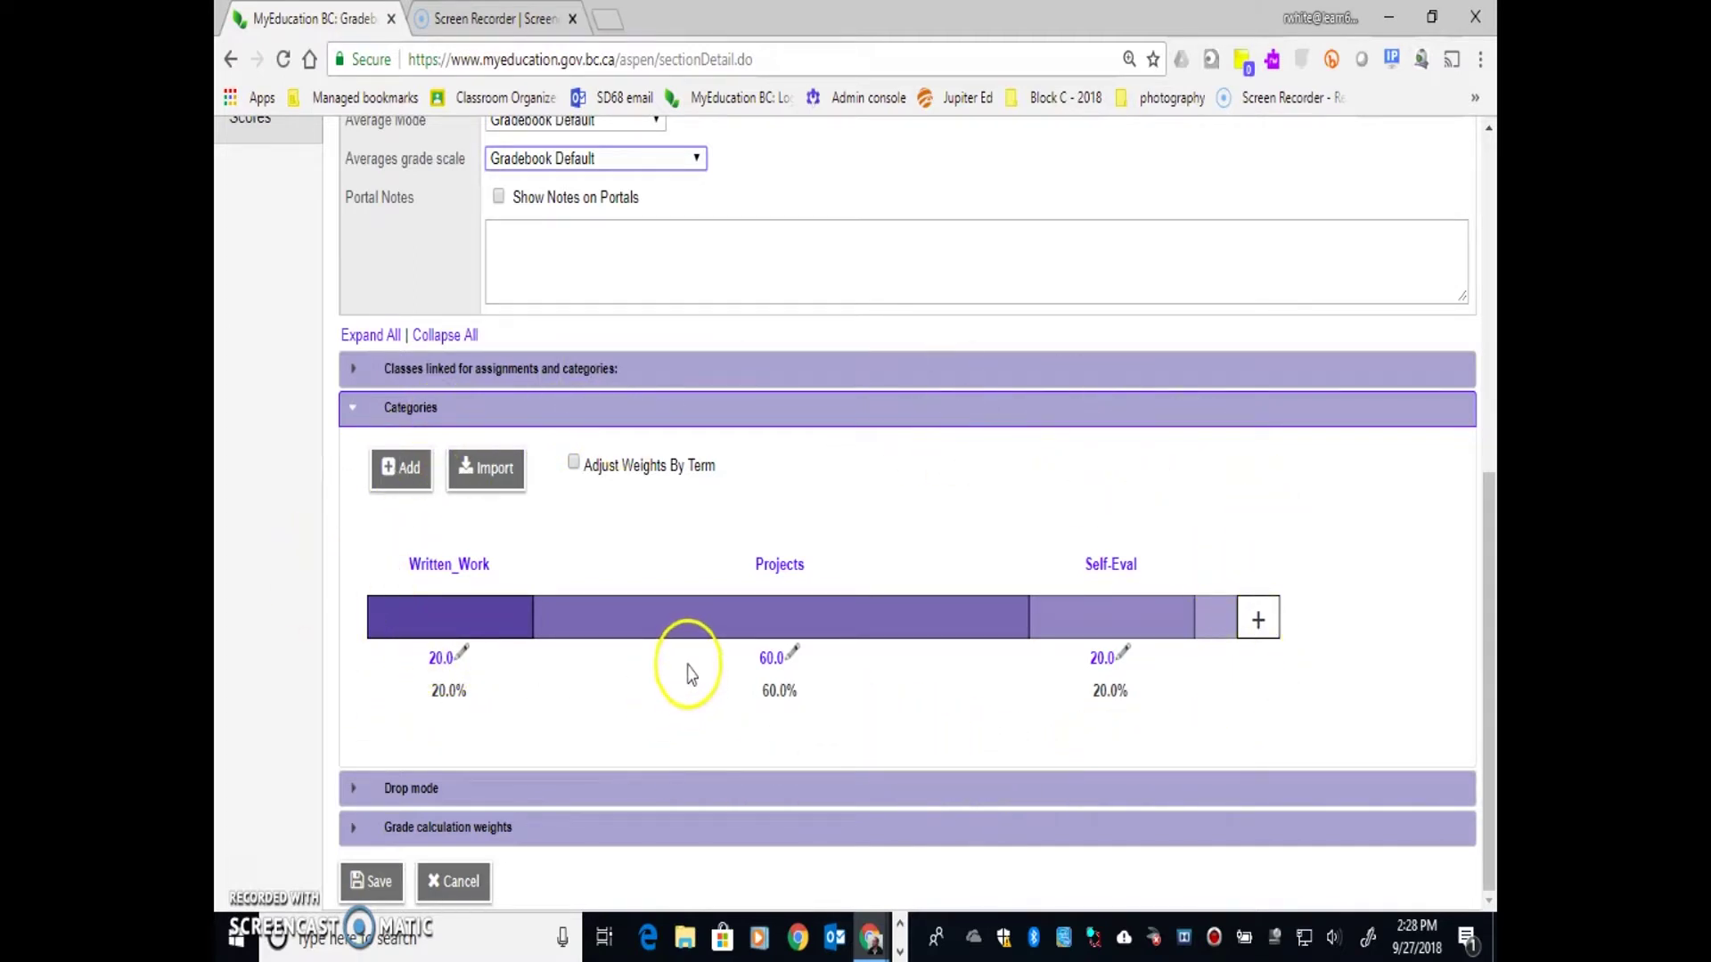
- Stay on the class details page rather than leaving for the assignments, save the details and check the categories
{"action": "left_click", "coordinate": [1490, 525]}
{"action": "left_click_drag", "start_coordinate": [1490, 524], "coordinate": [1491, 402]}
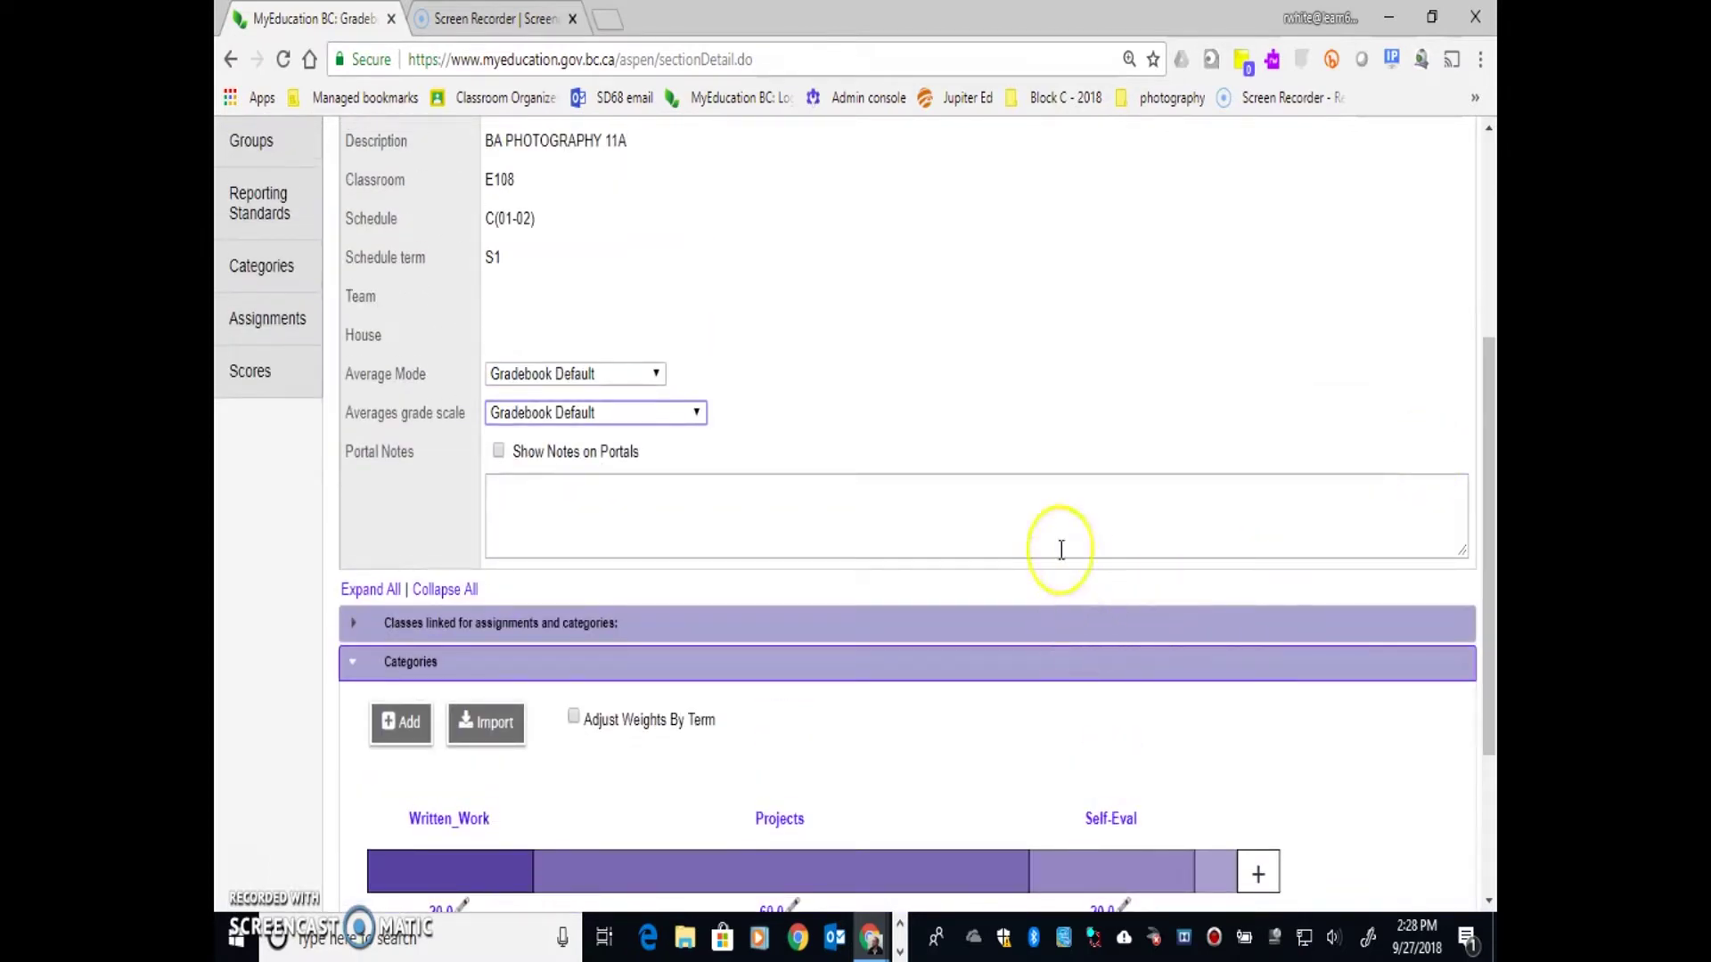
{"action": "left_click", "coordinate": [1041, 527]}
{"action": "scroll", "coordinate": [631, 358], "scroll_direction": "up", "scroll_amount": 3}
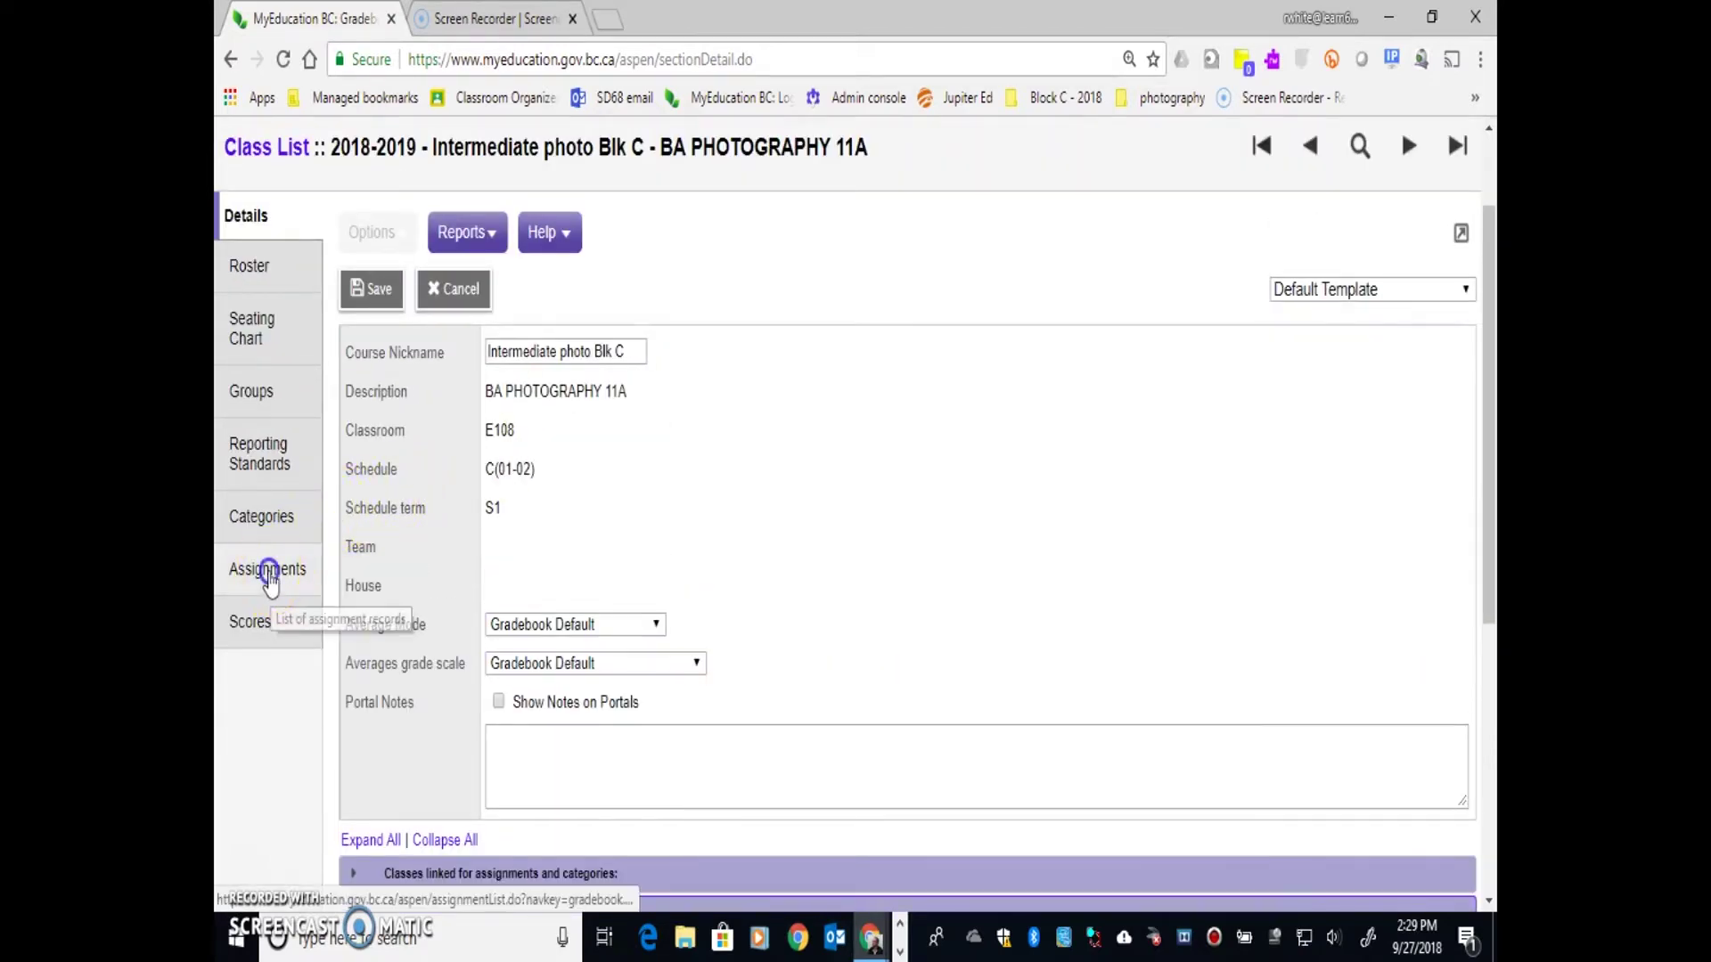
{"action": "left_click", "coordinate": [273, 573]}
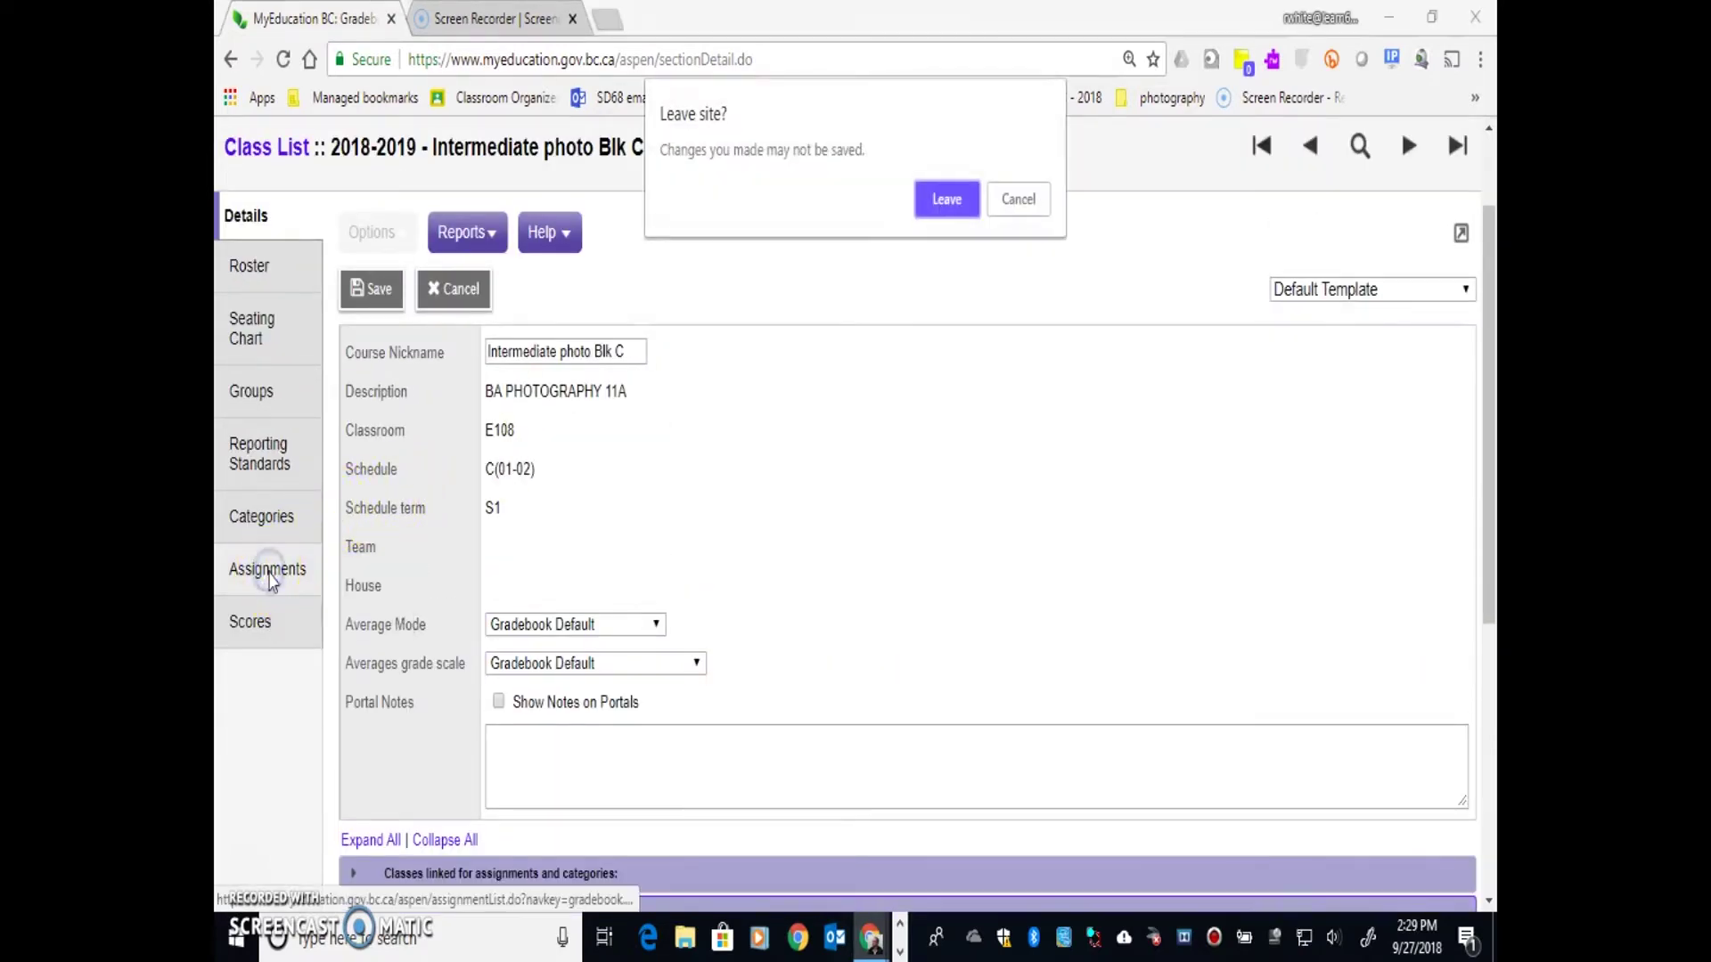
{"action": "left_click", "coordinate": [1017, 201]}
{"action": "left_click", "coordinate": [378, 290]}
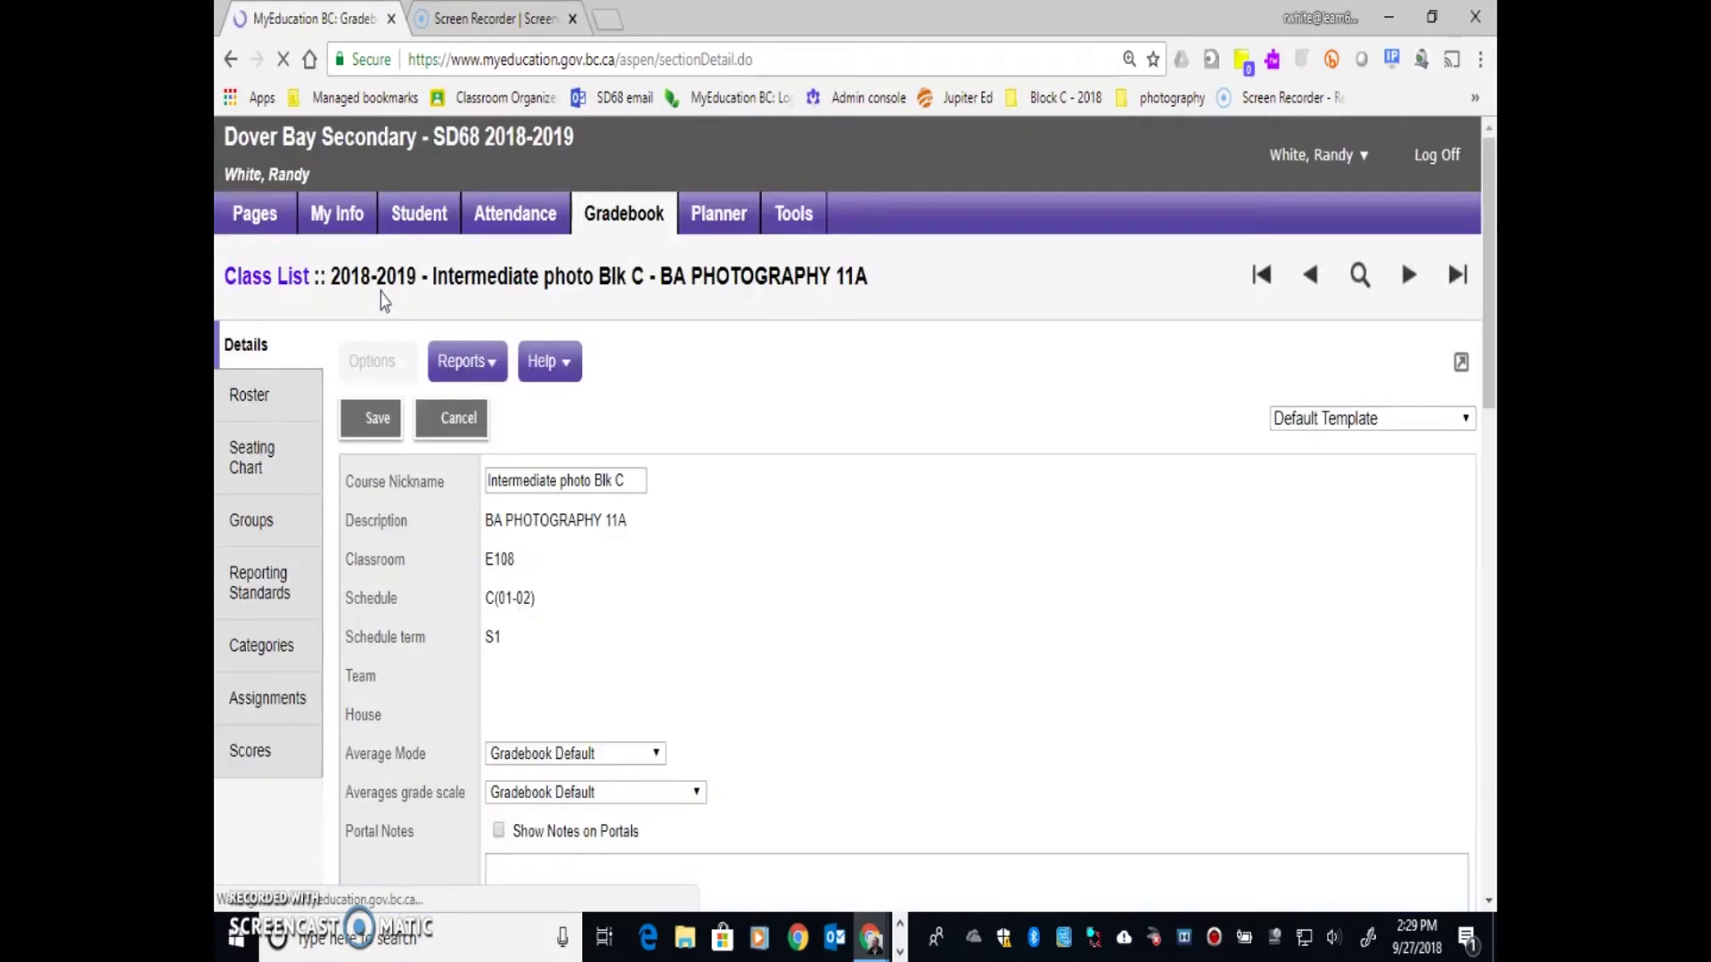
{"action": "scroll", "coordinate": [726, 458], "scroll_direction": "down", "scroll_amount": 7}
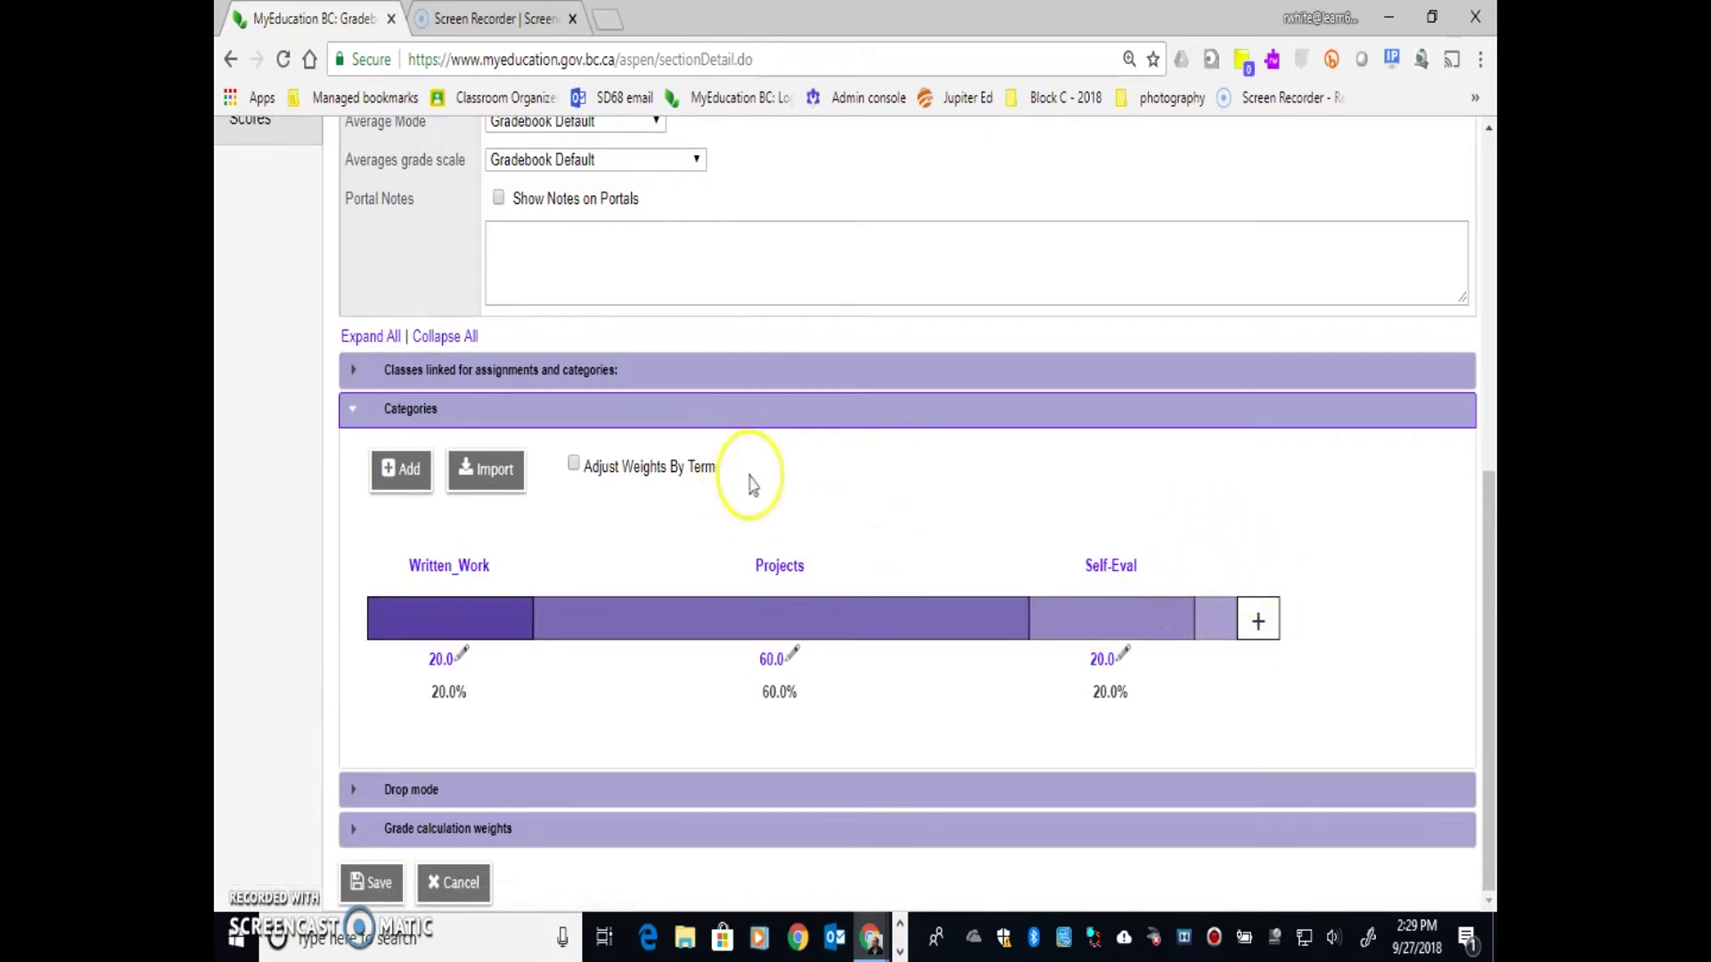
{"action": "scroll", "coordinate": [579, 508], "scroll_direction": "up", "scroll_amount": 3}
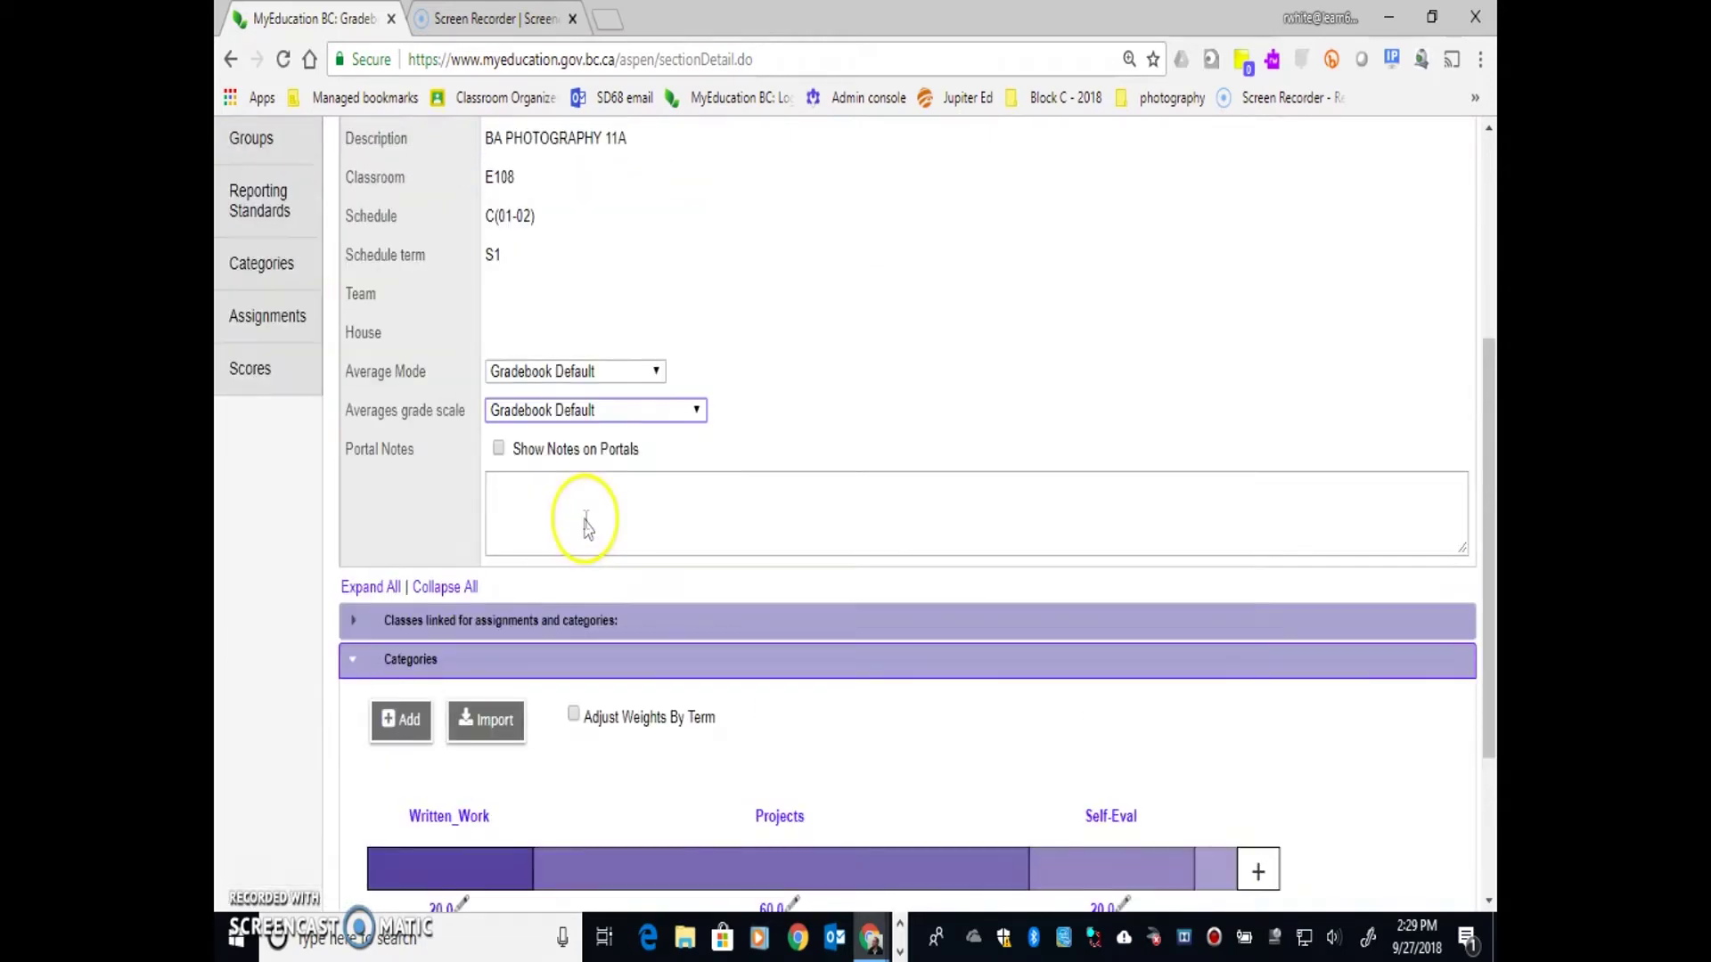
{"action": "left_click", "coordinate": [275, 315]}
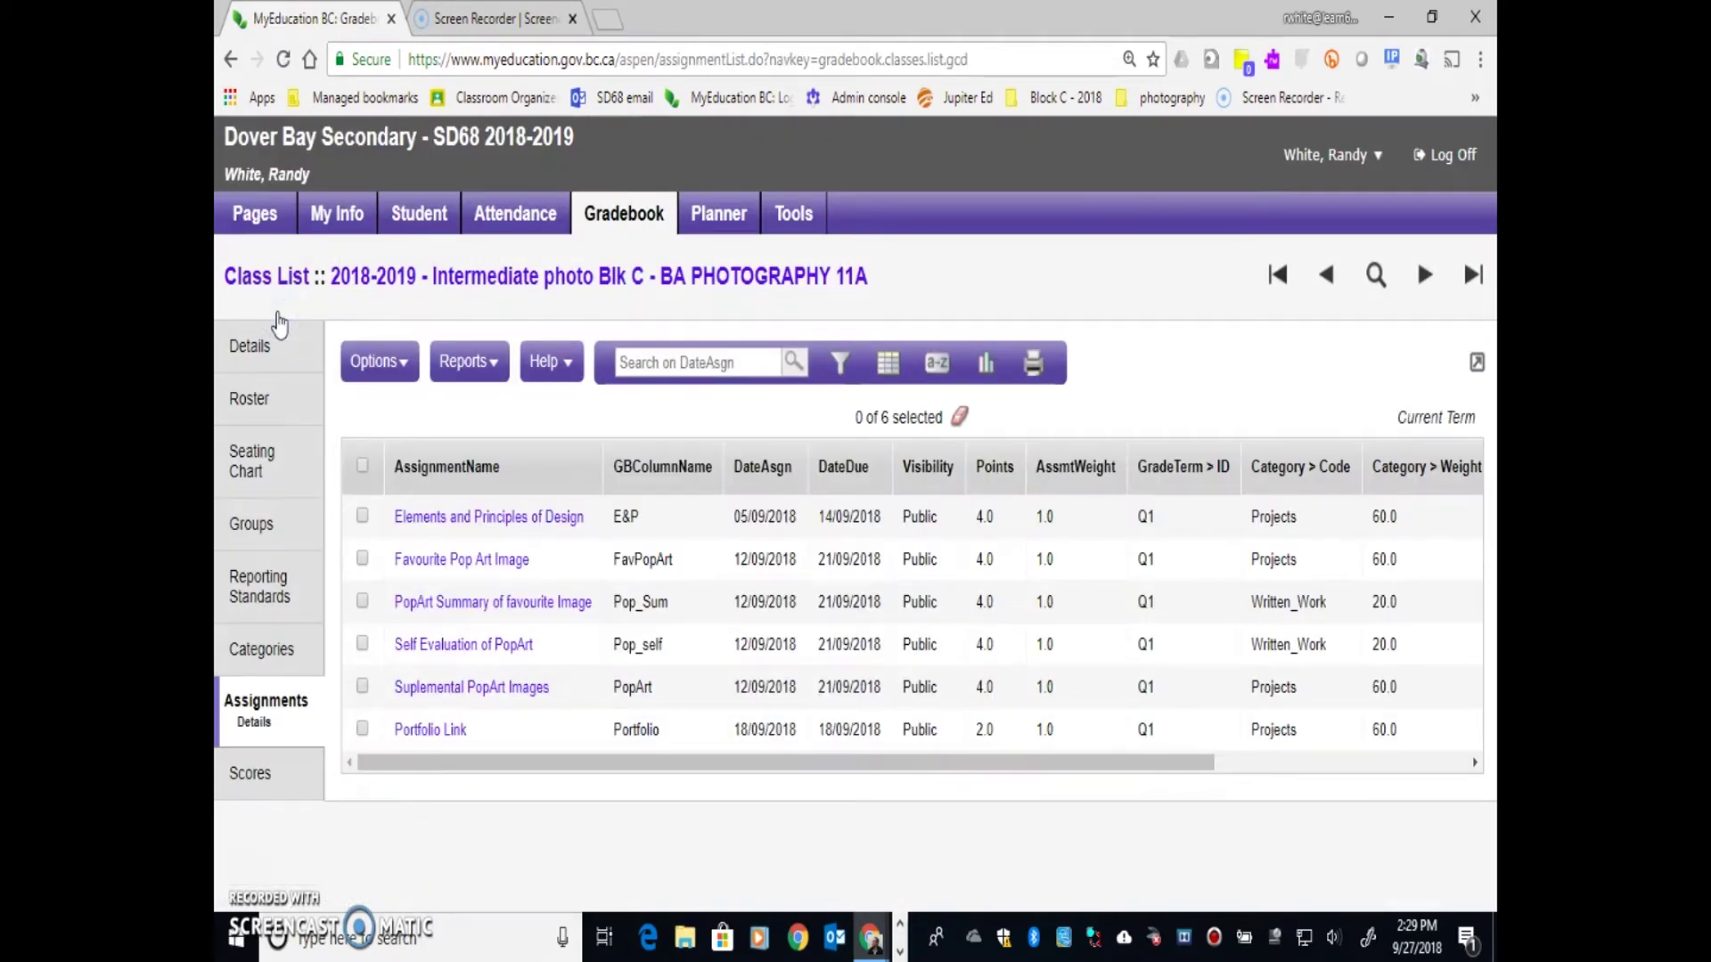
{"action": "left_click", "coordinate": [461, 764]}
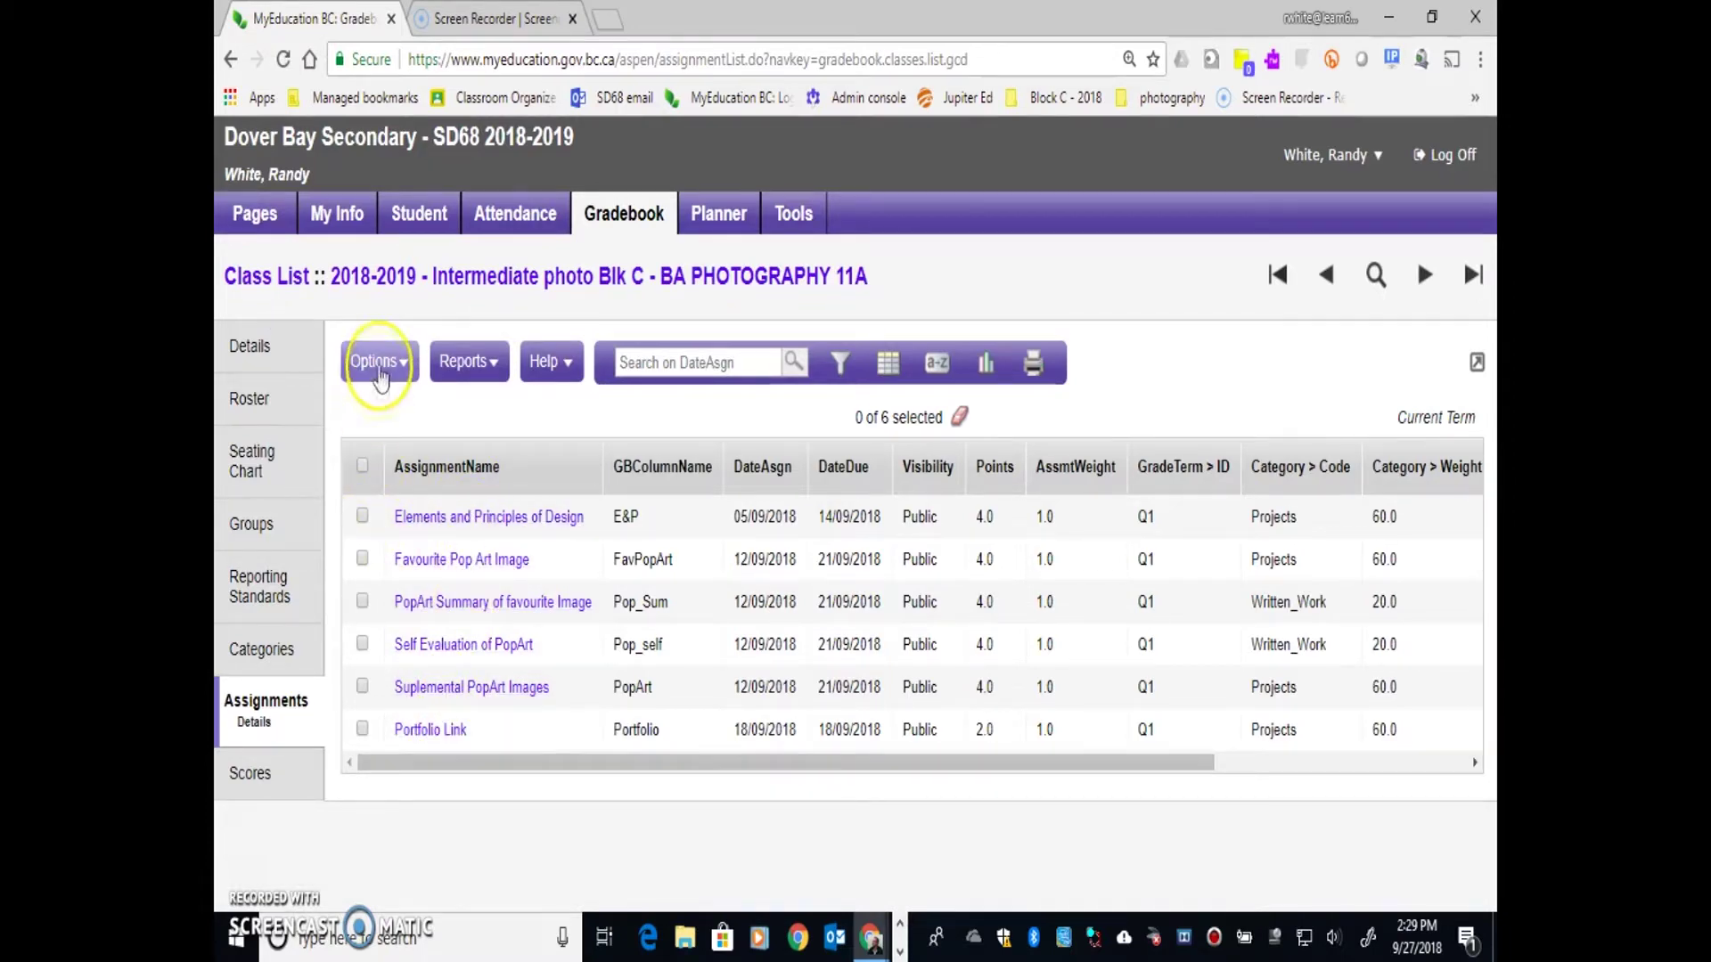
{"action": "left_click", "coordinate": [378, 361]}
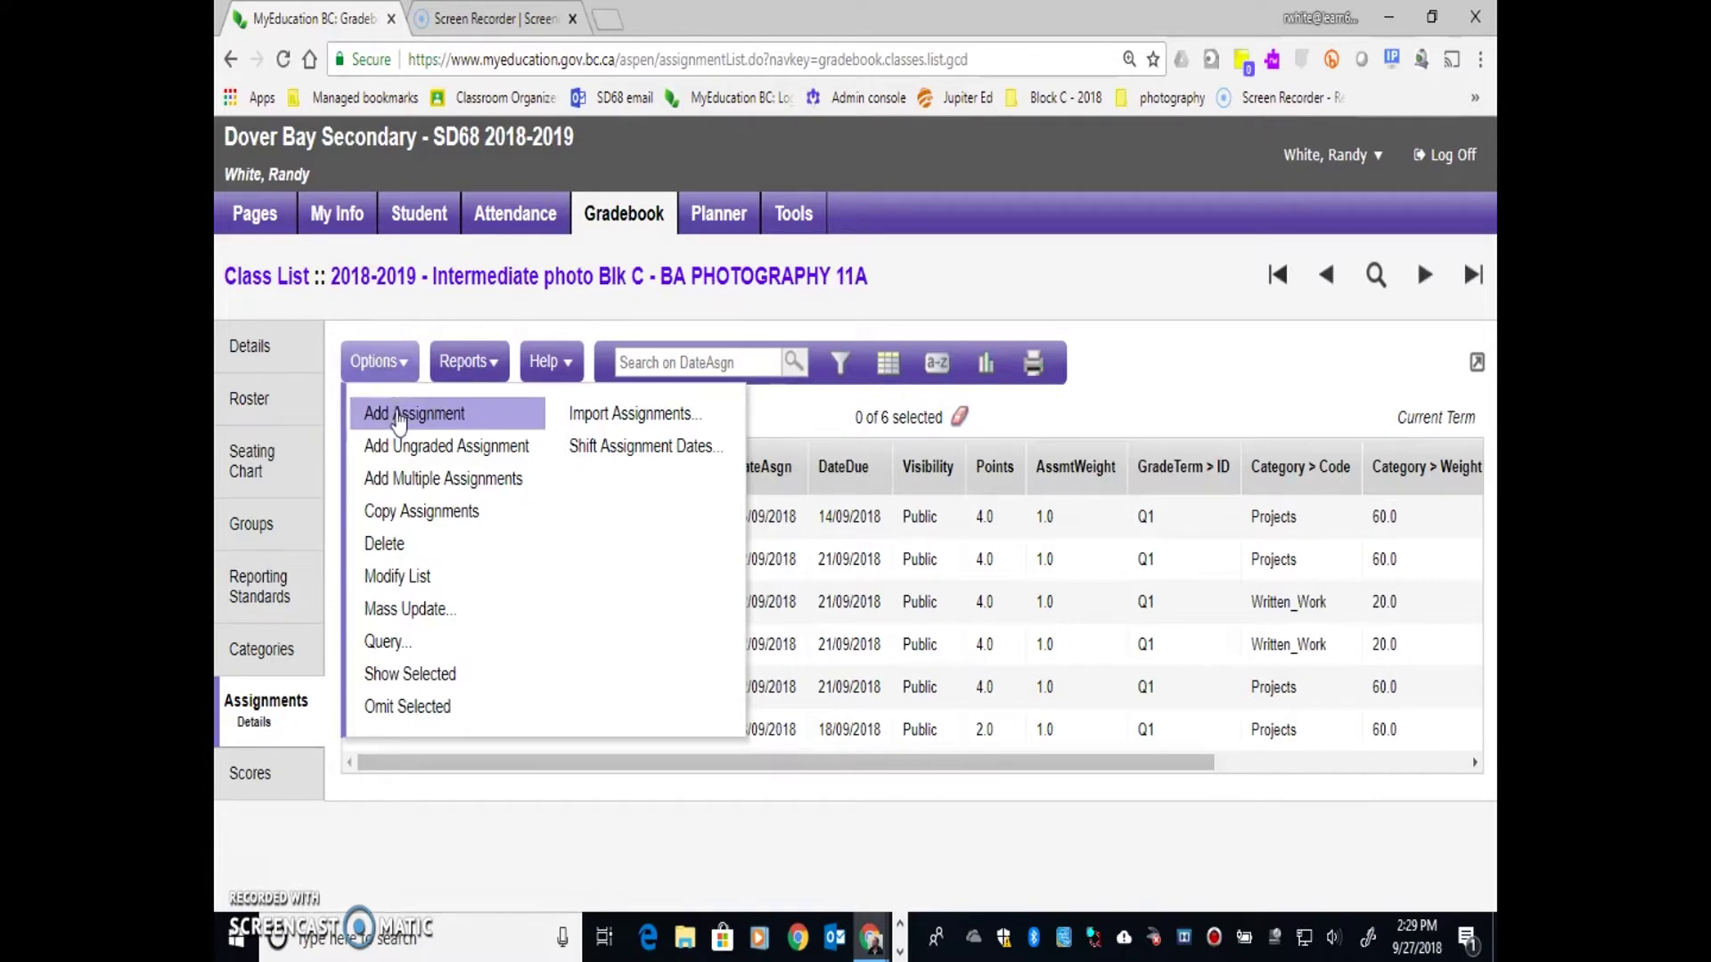
{"action": "left_click", "coordinate": [397, 414]}
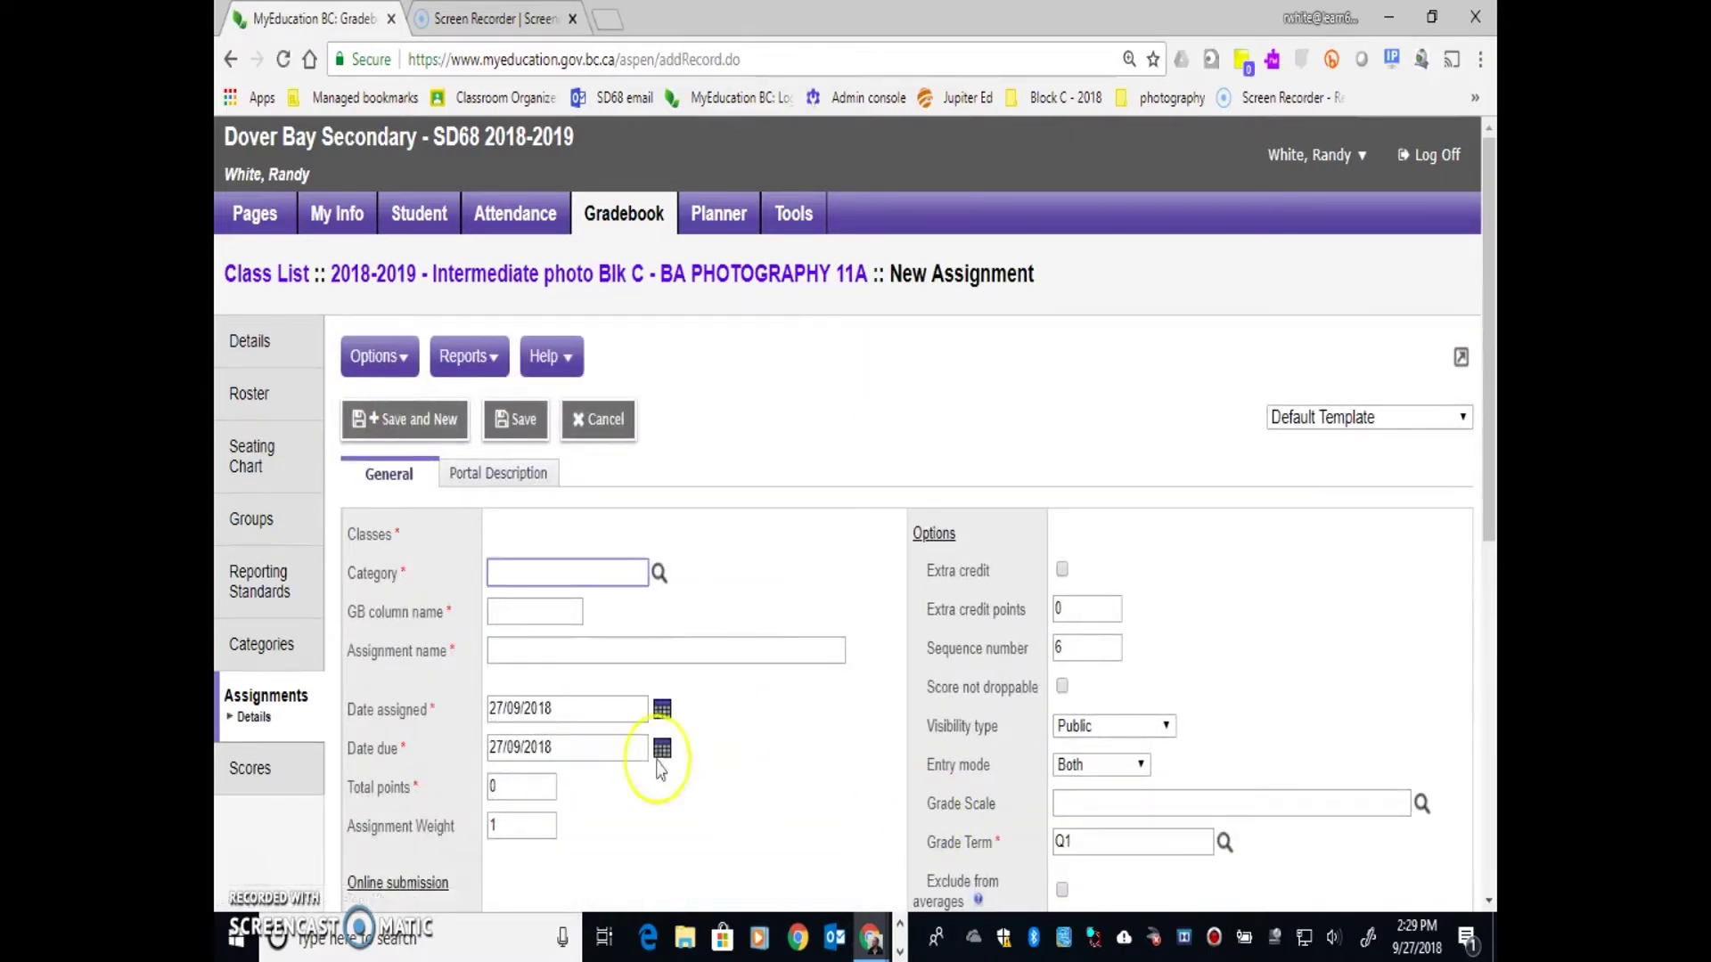
{"action": "scroll", "coordinate": [741, 654], "scroll_direction": "down", "scroll_amount": 2}
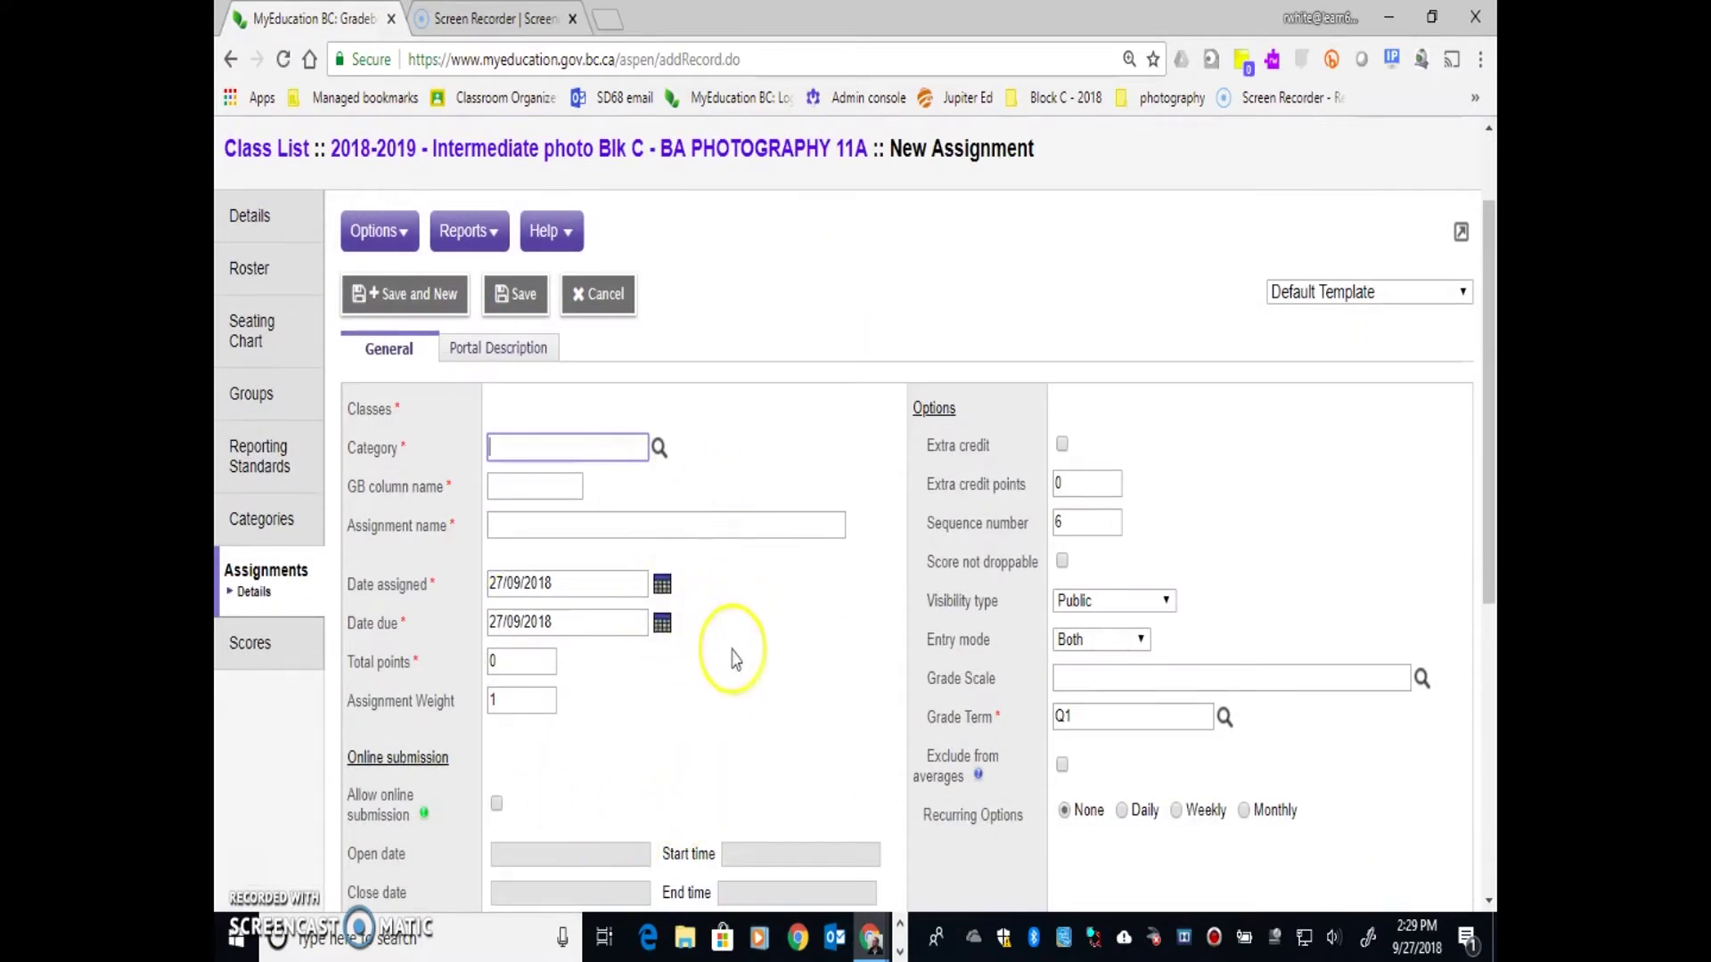
{"action": "left_click", "coordinate": [603, 295]}
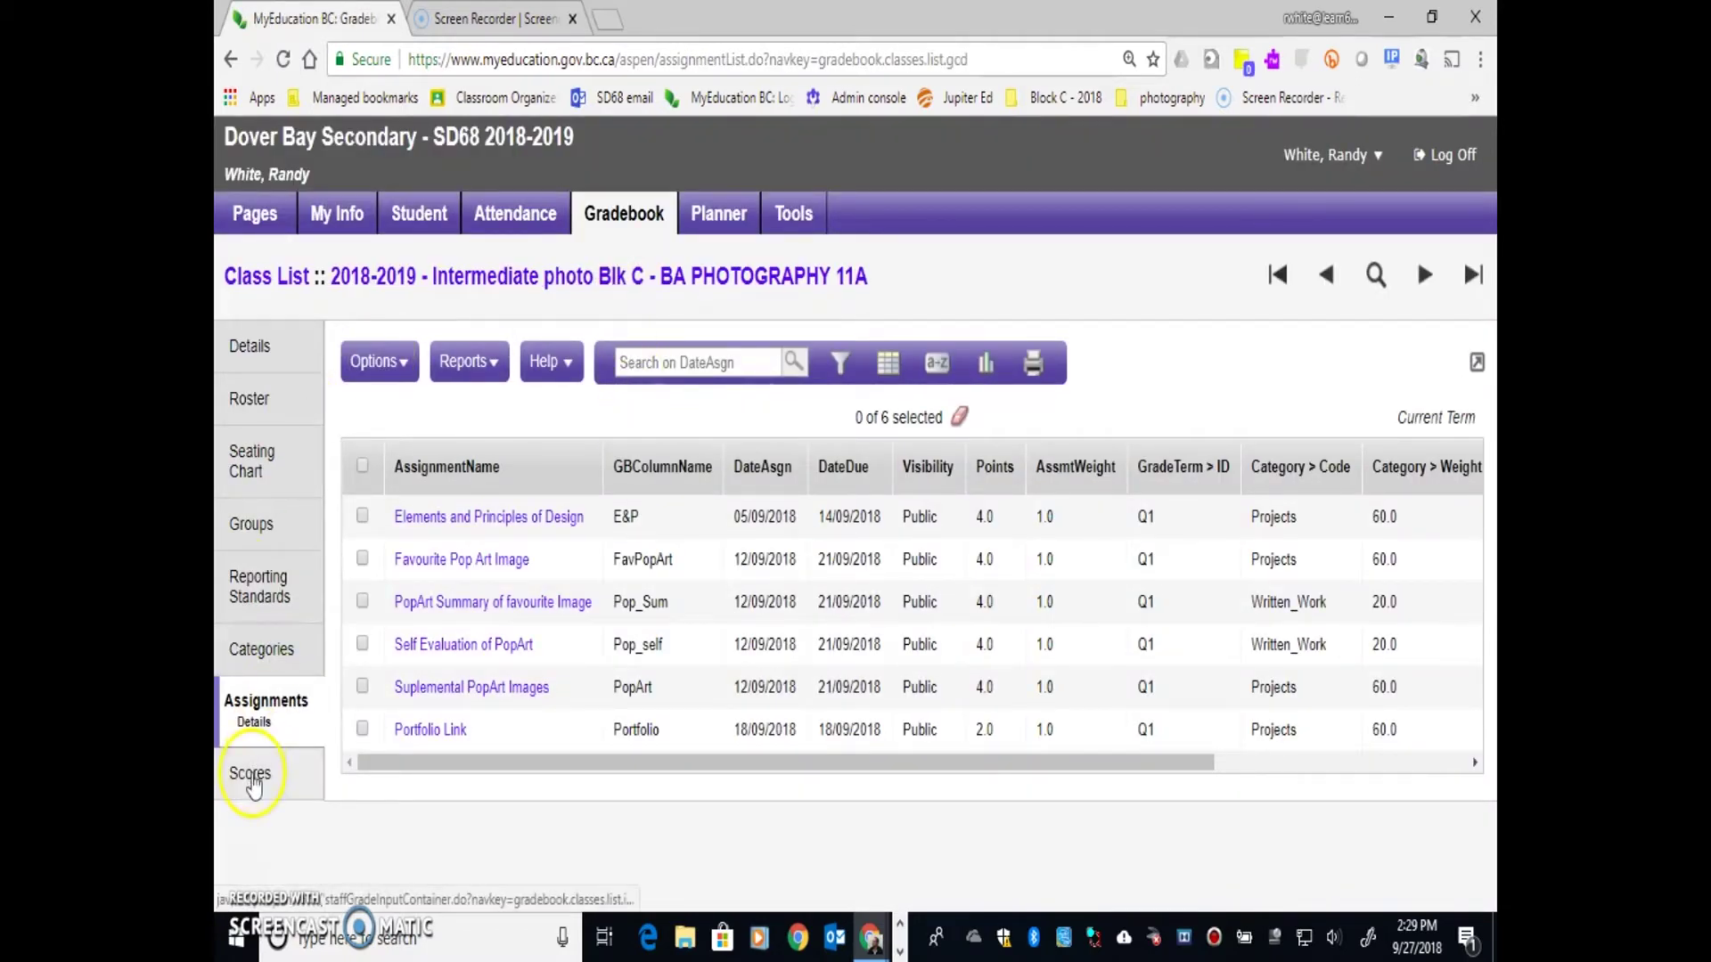
- Open the photography class's score grid and display all grade columns
{"action": "left_click", "coordinate": [252, 775]}
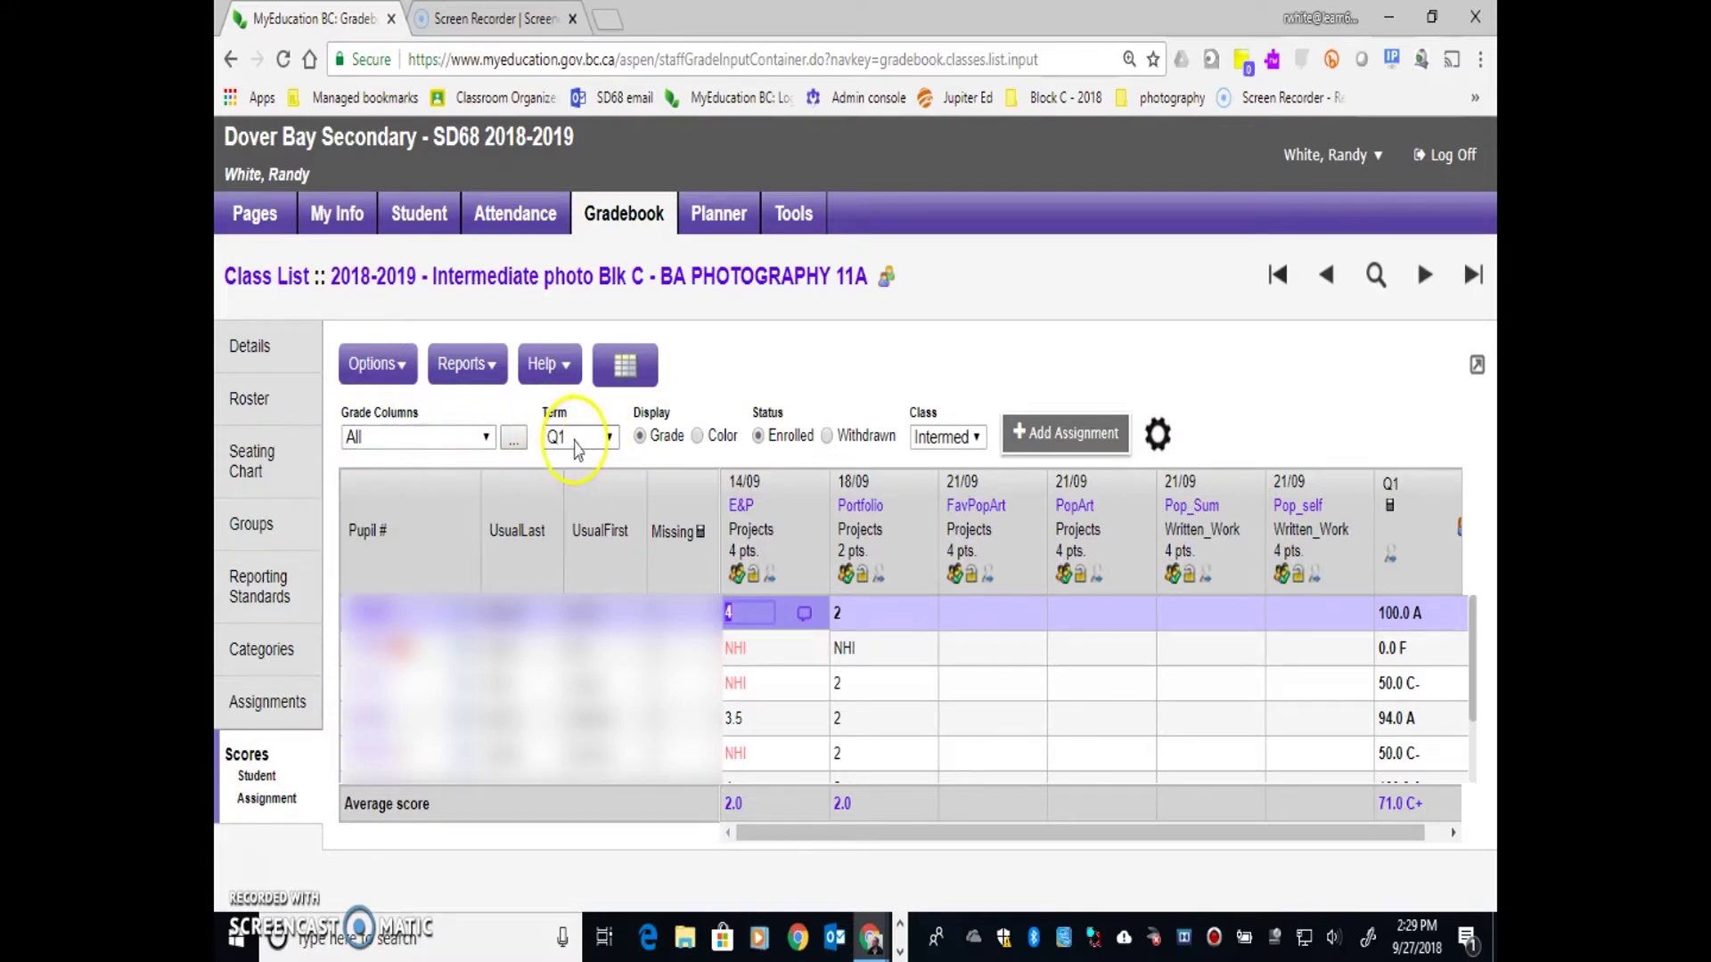
{"action": "left_click", "coordinate": [482, 438]}
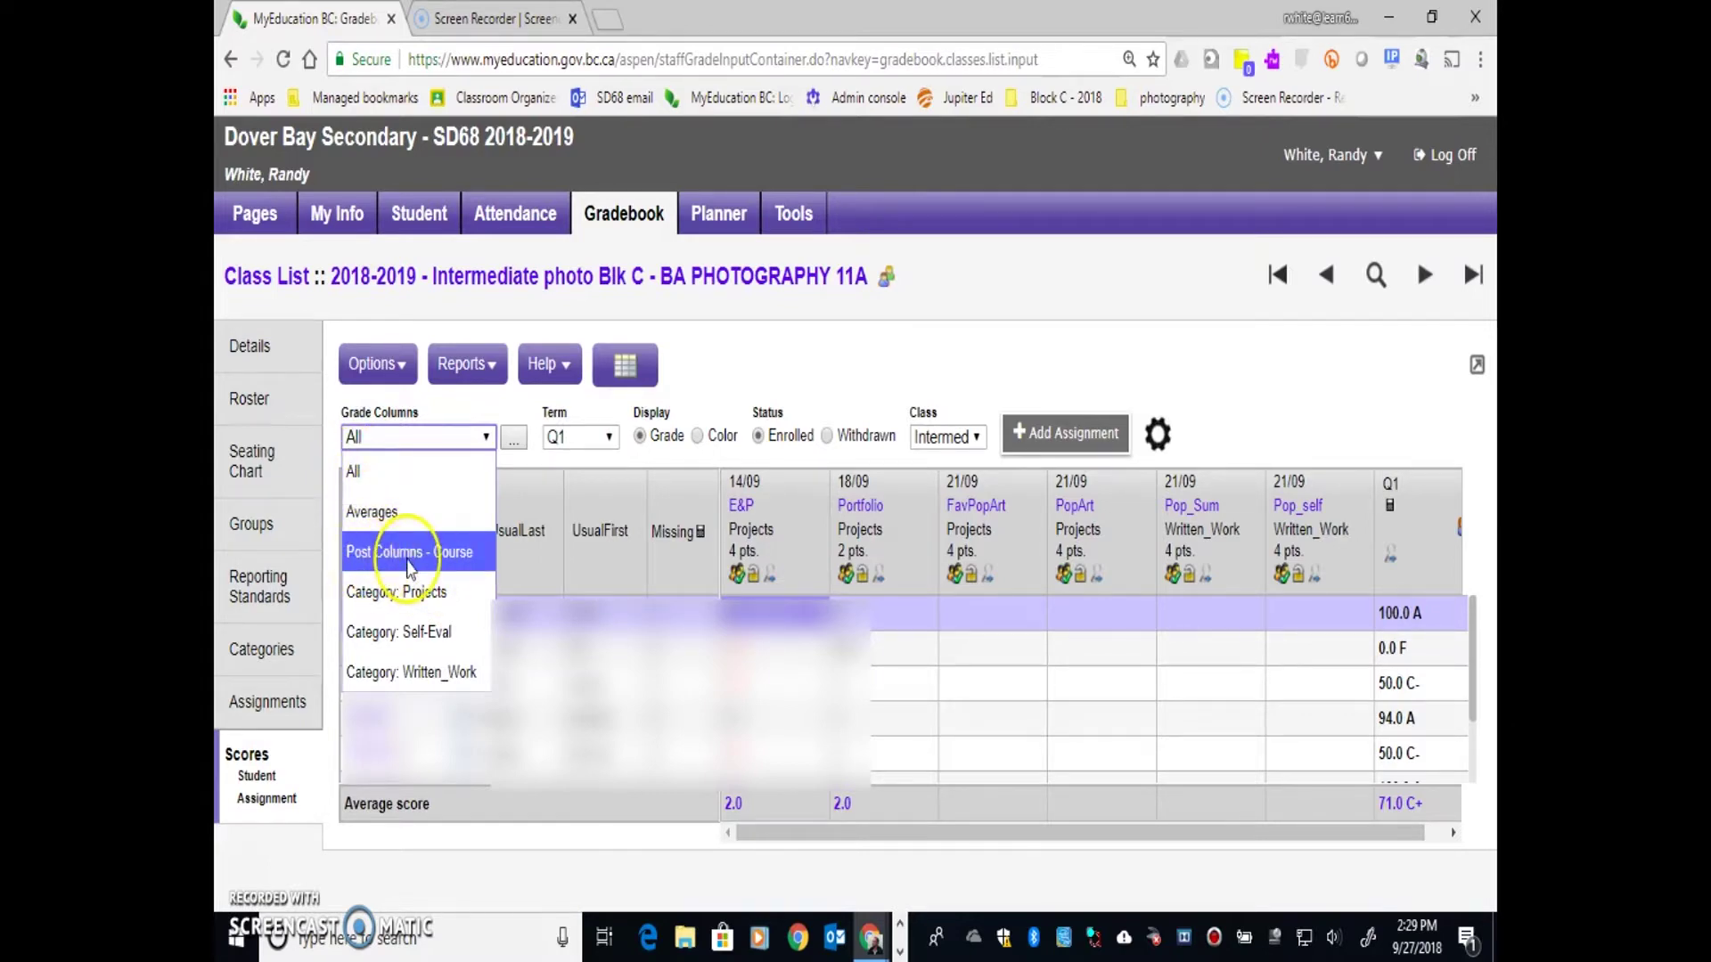
{"action": "left_click", "coordinate": [358, 475]}
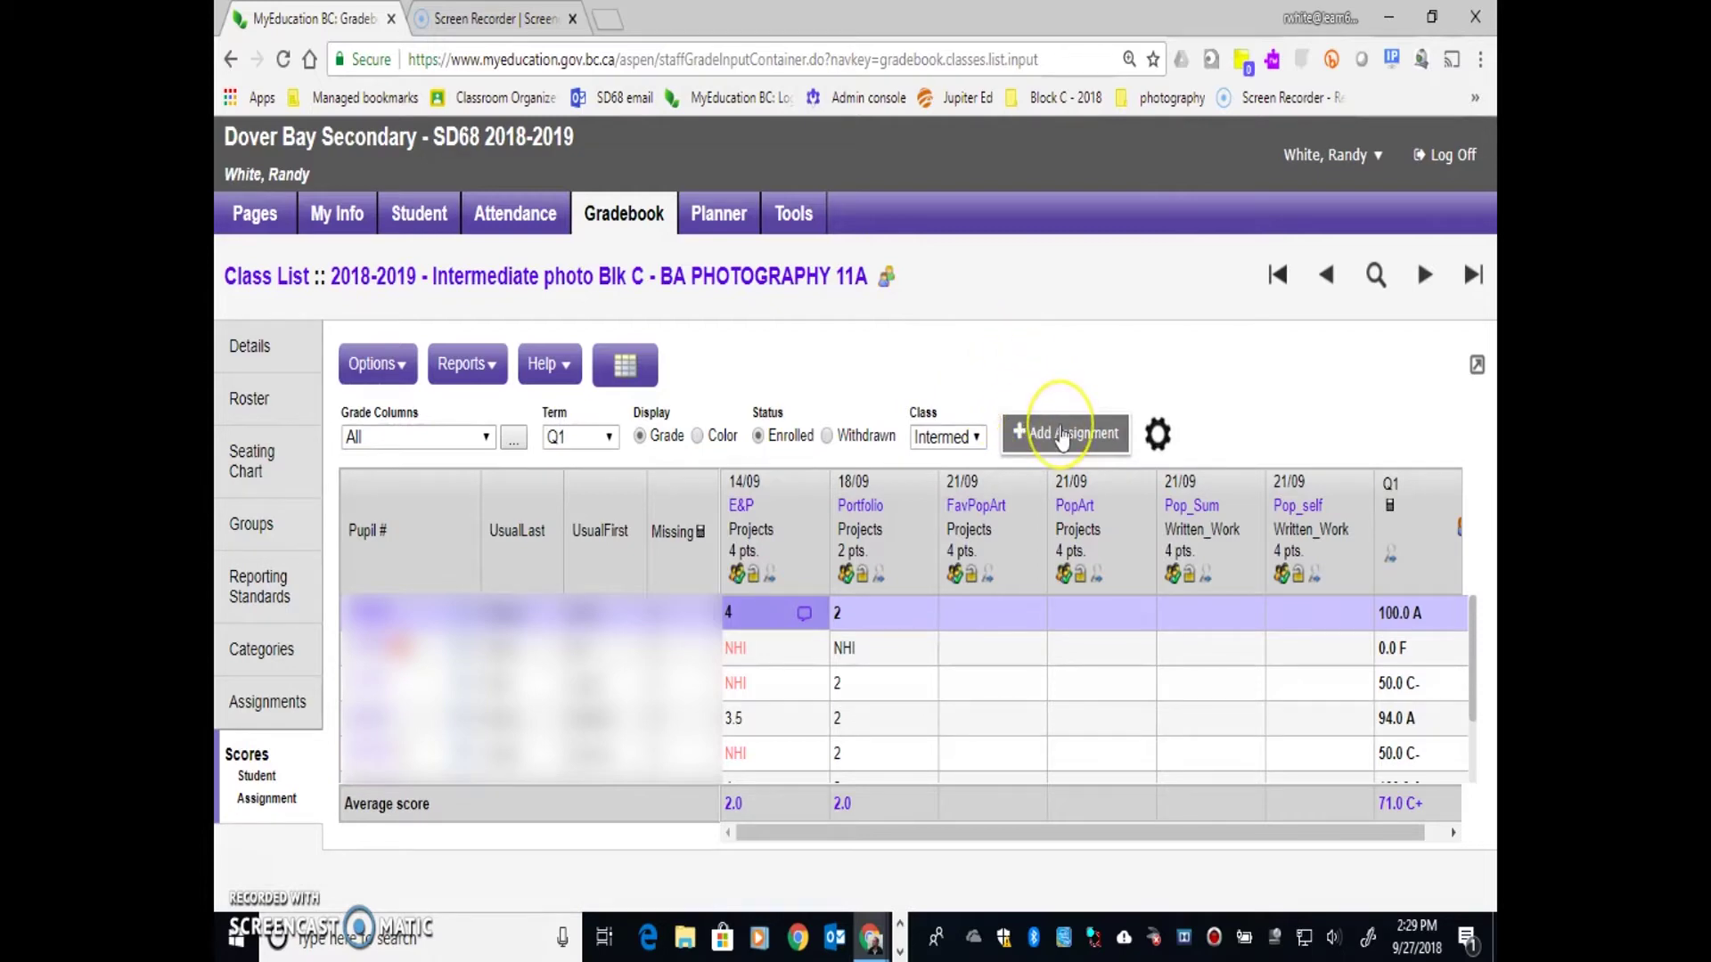
- Start a new assignment in the Projects category with the gradebook column name FocalLen and the assignment name "Poster explaining Focal Length"
{"action": "left_click", "coordinate": [1062, 434]}
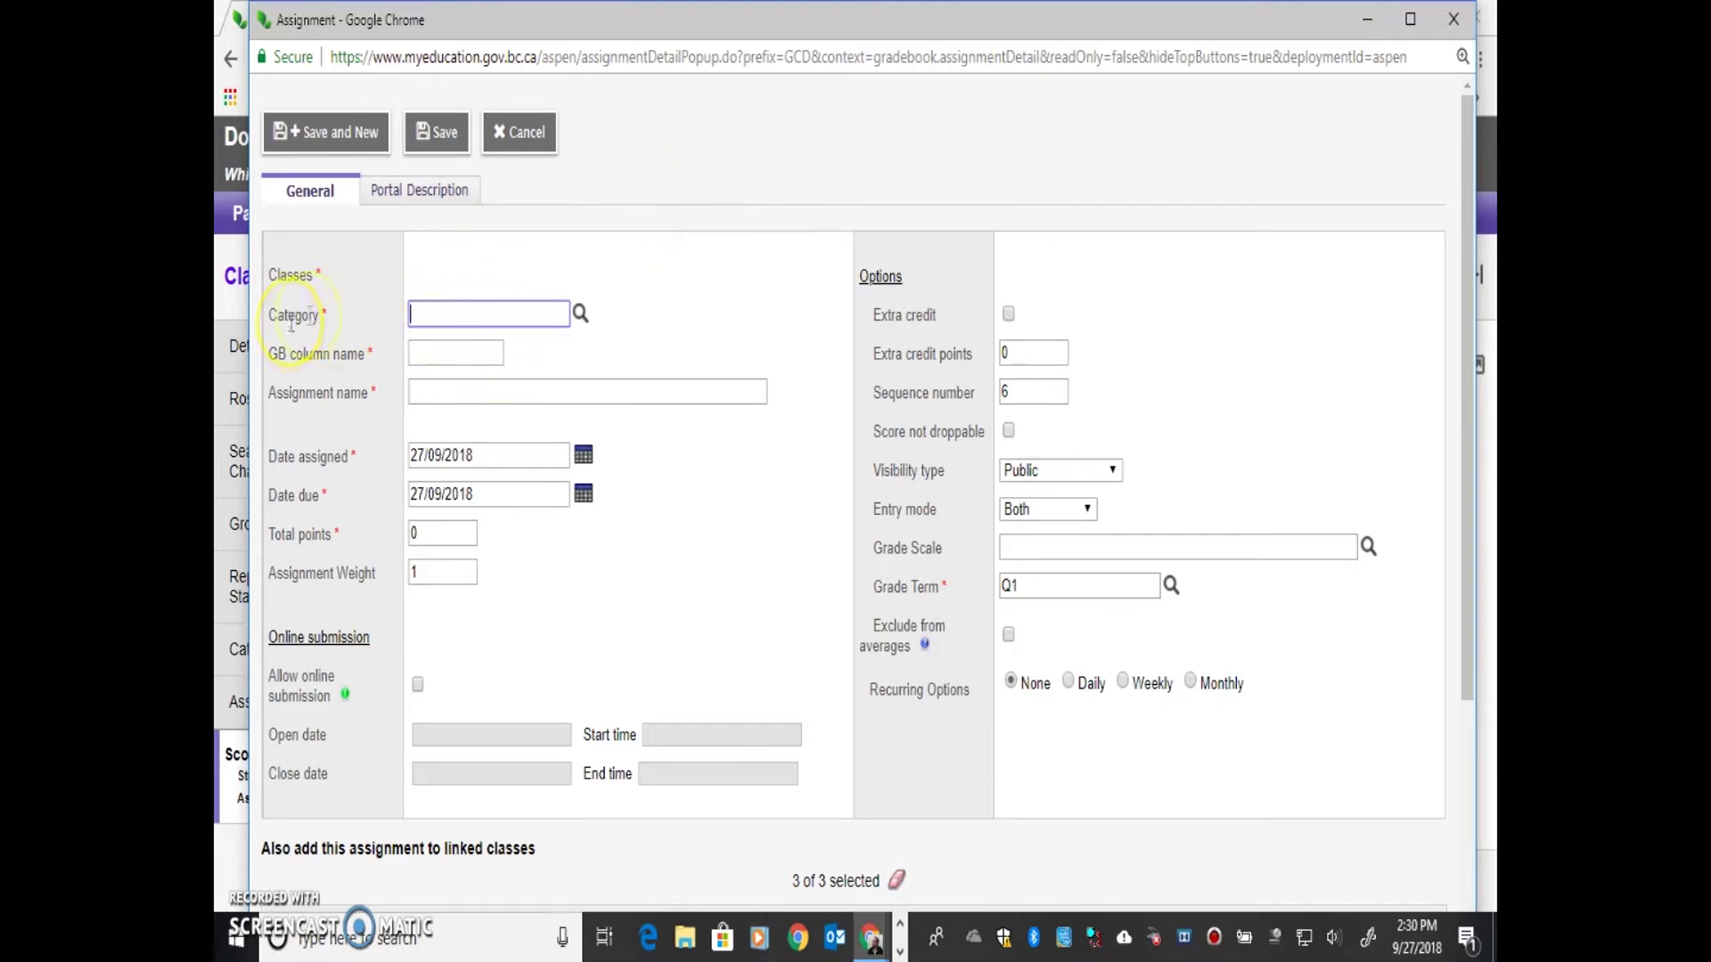
{"action": "left_click", "coordinate": [581, 311]}
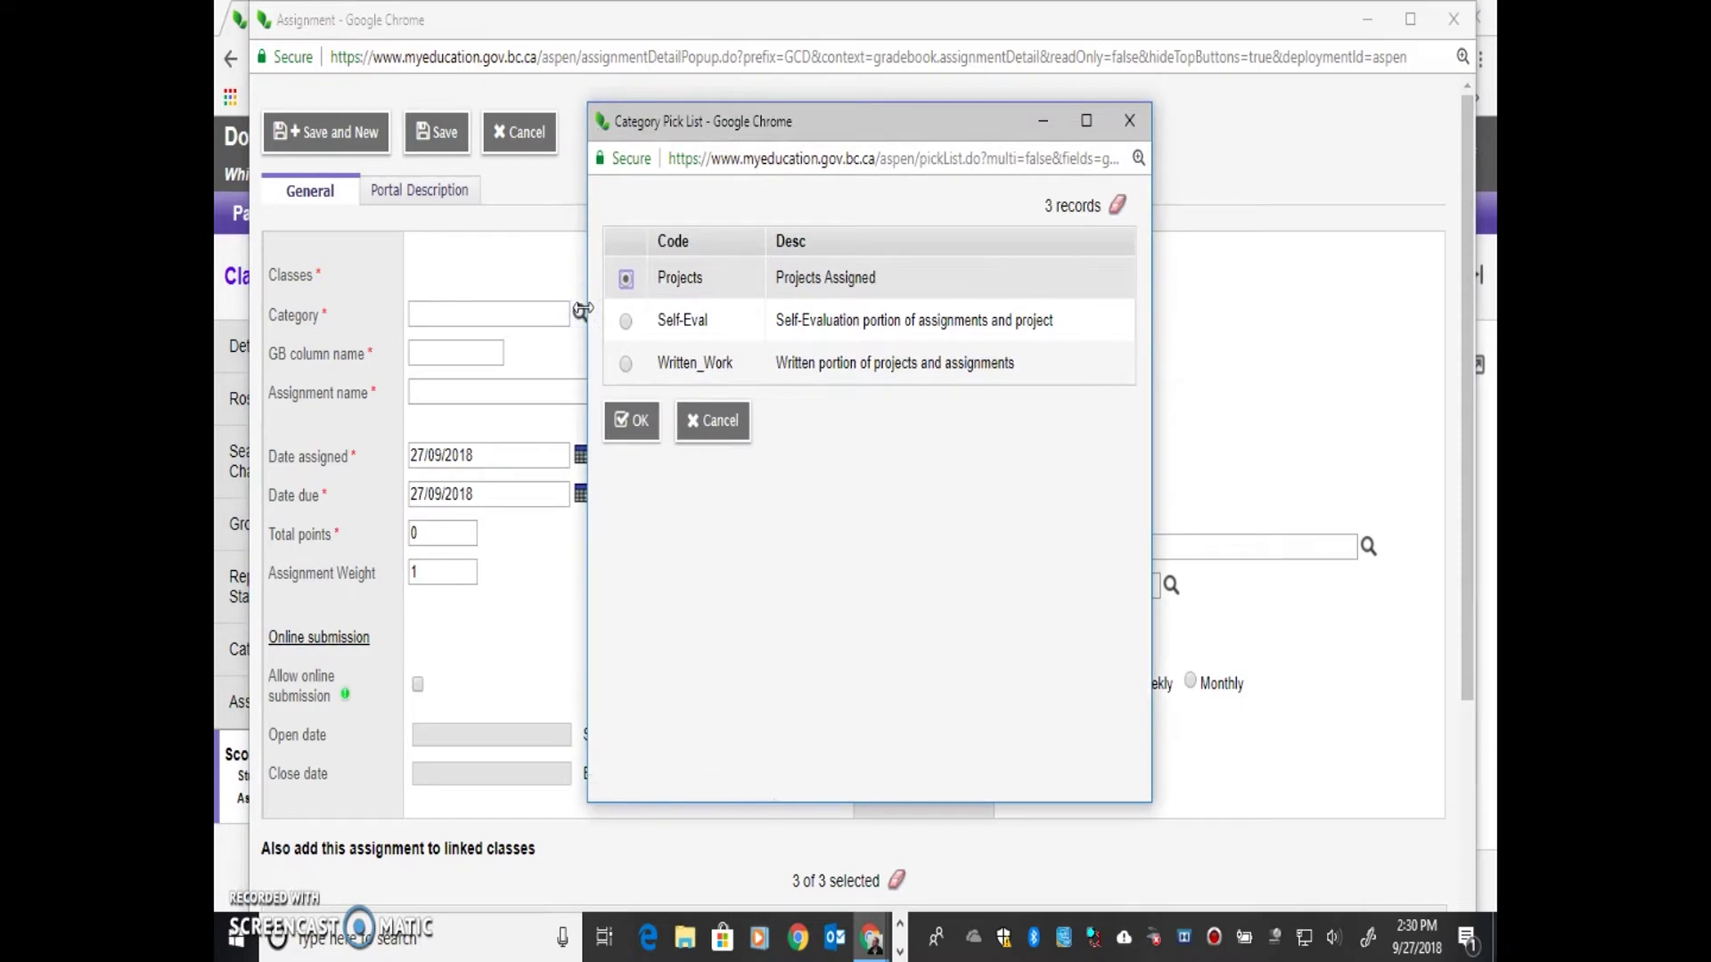
{"action": "left_click", "coordinate": [631, 420]}
{"action": "left_click", "coordinate": [433, 350]}
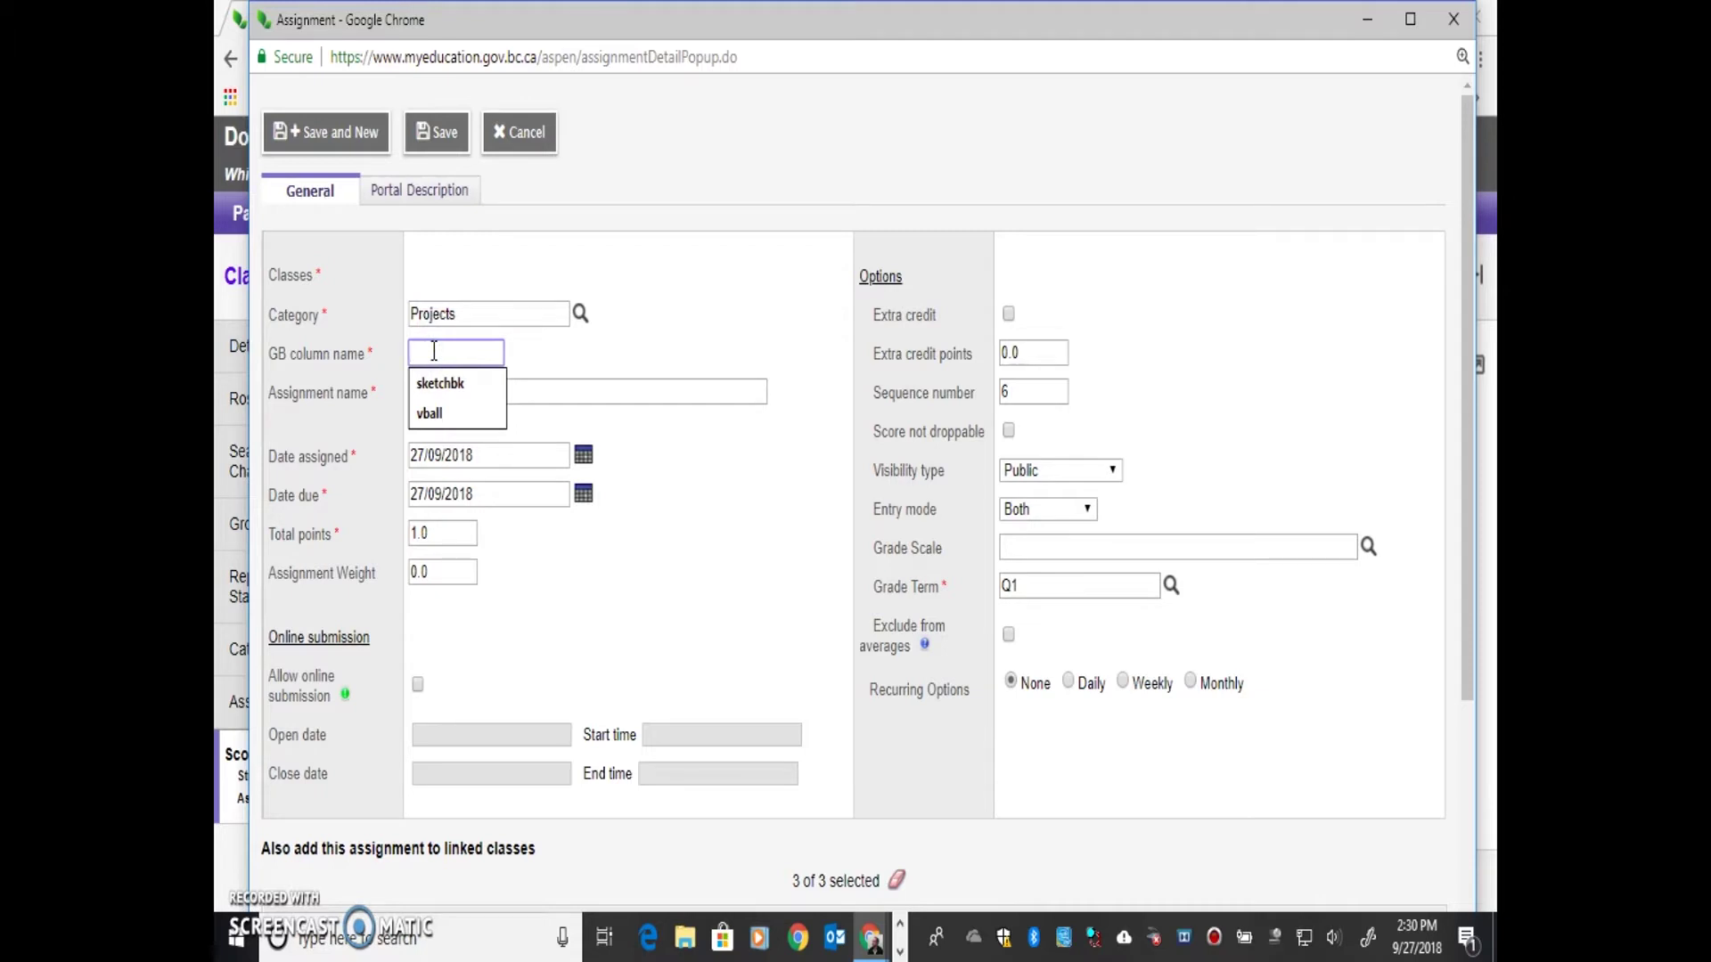
{"action": "type", "text": "FocalLen"}
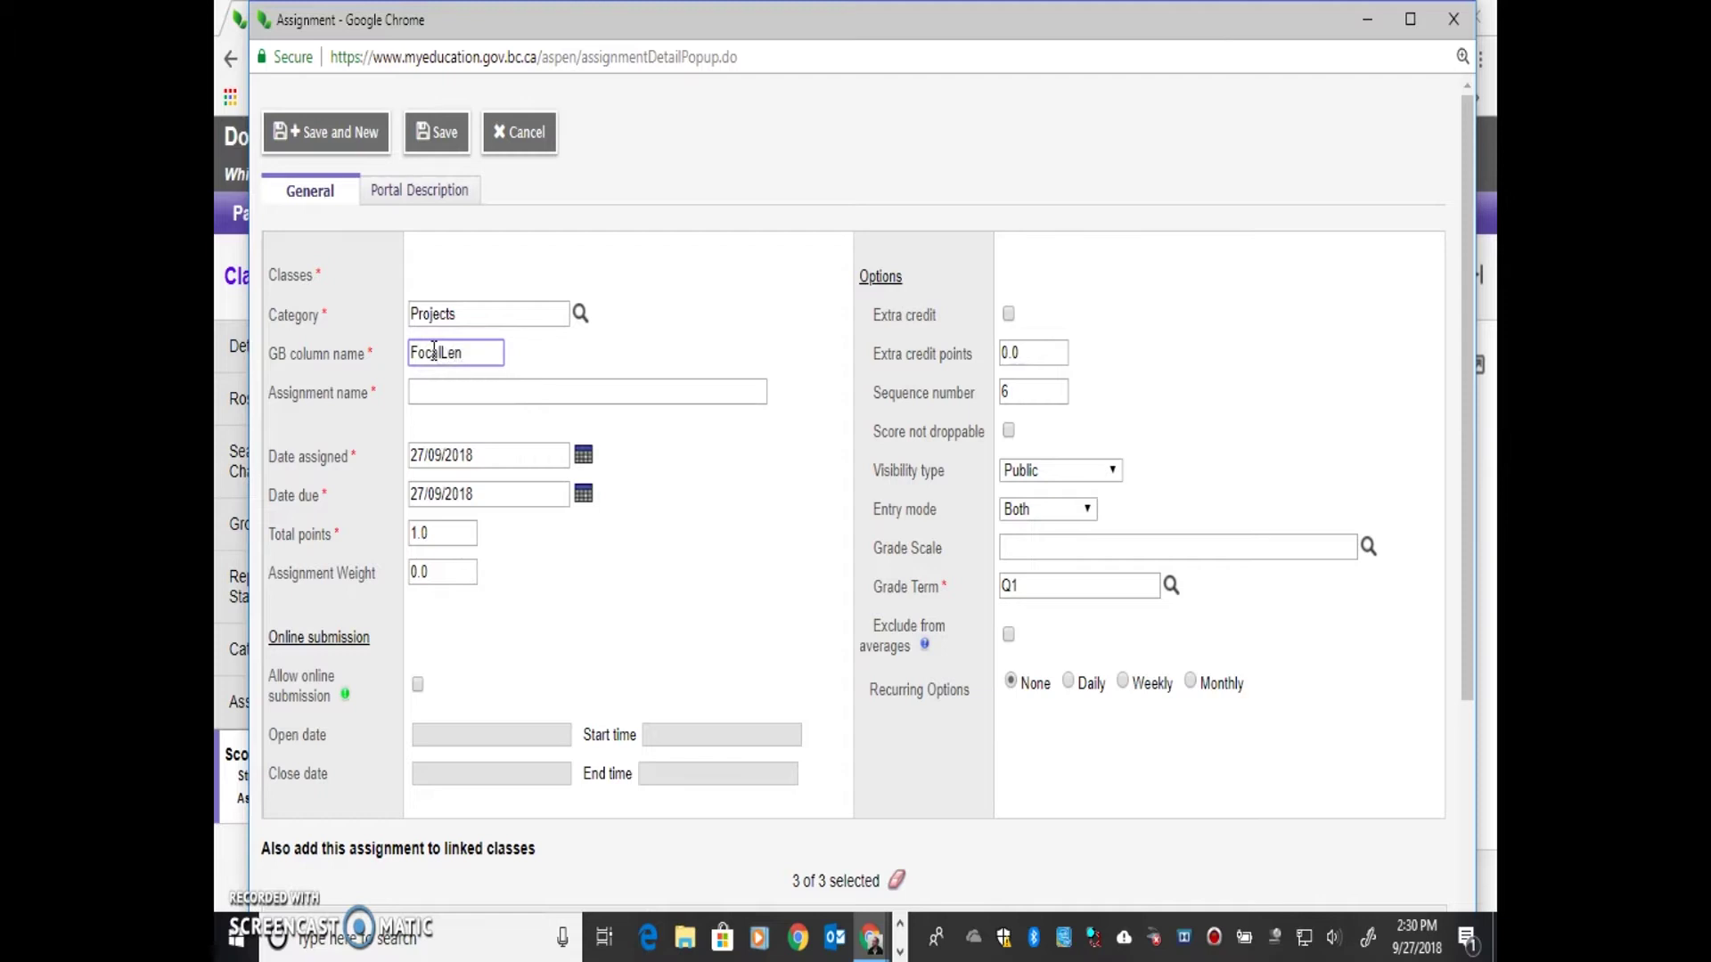
{"action": "left_click", "coordinate": [435, 401]}
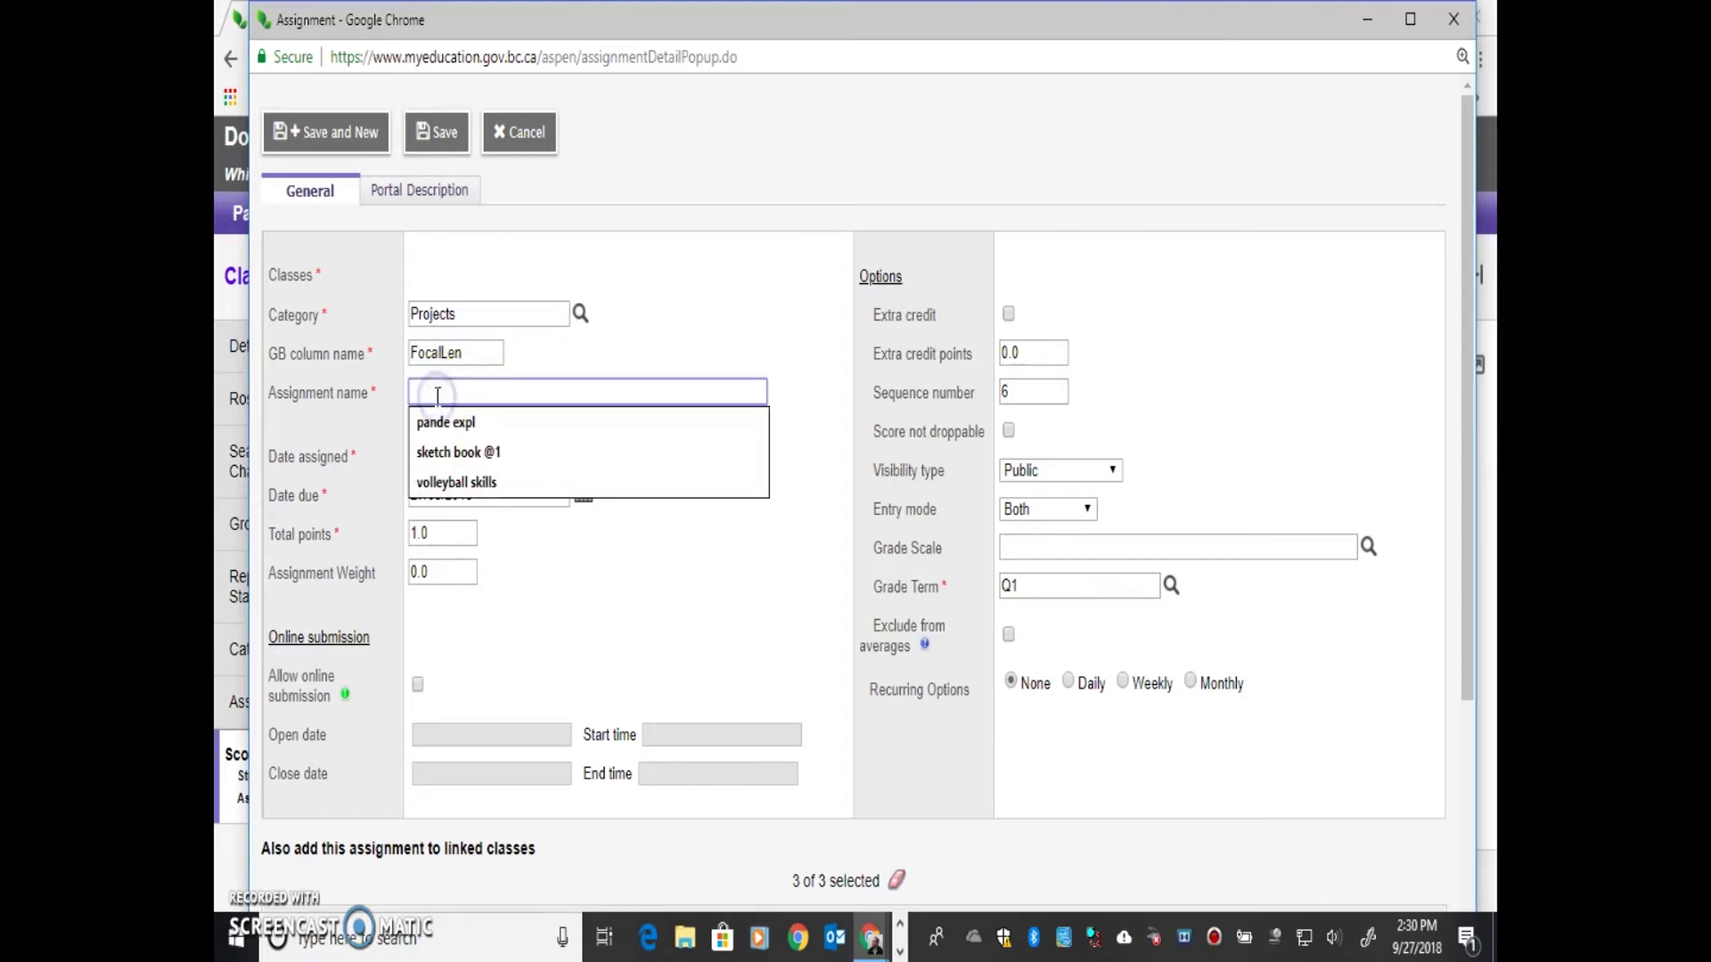
{"action": "type", "text": "Poster explaining Focal Length"}
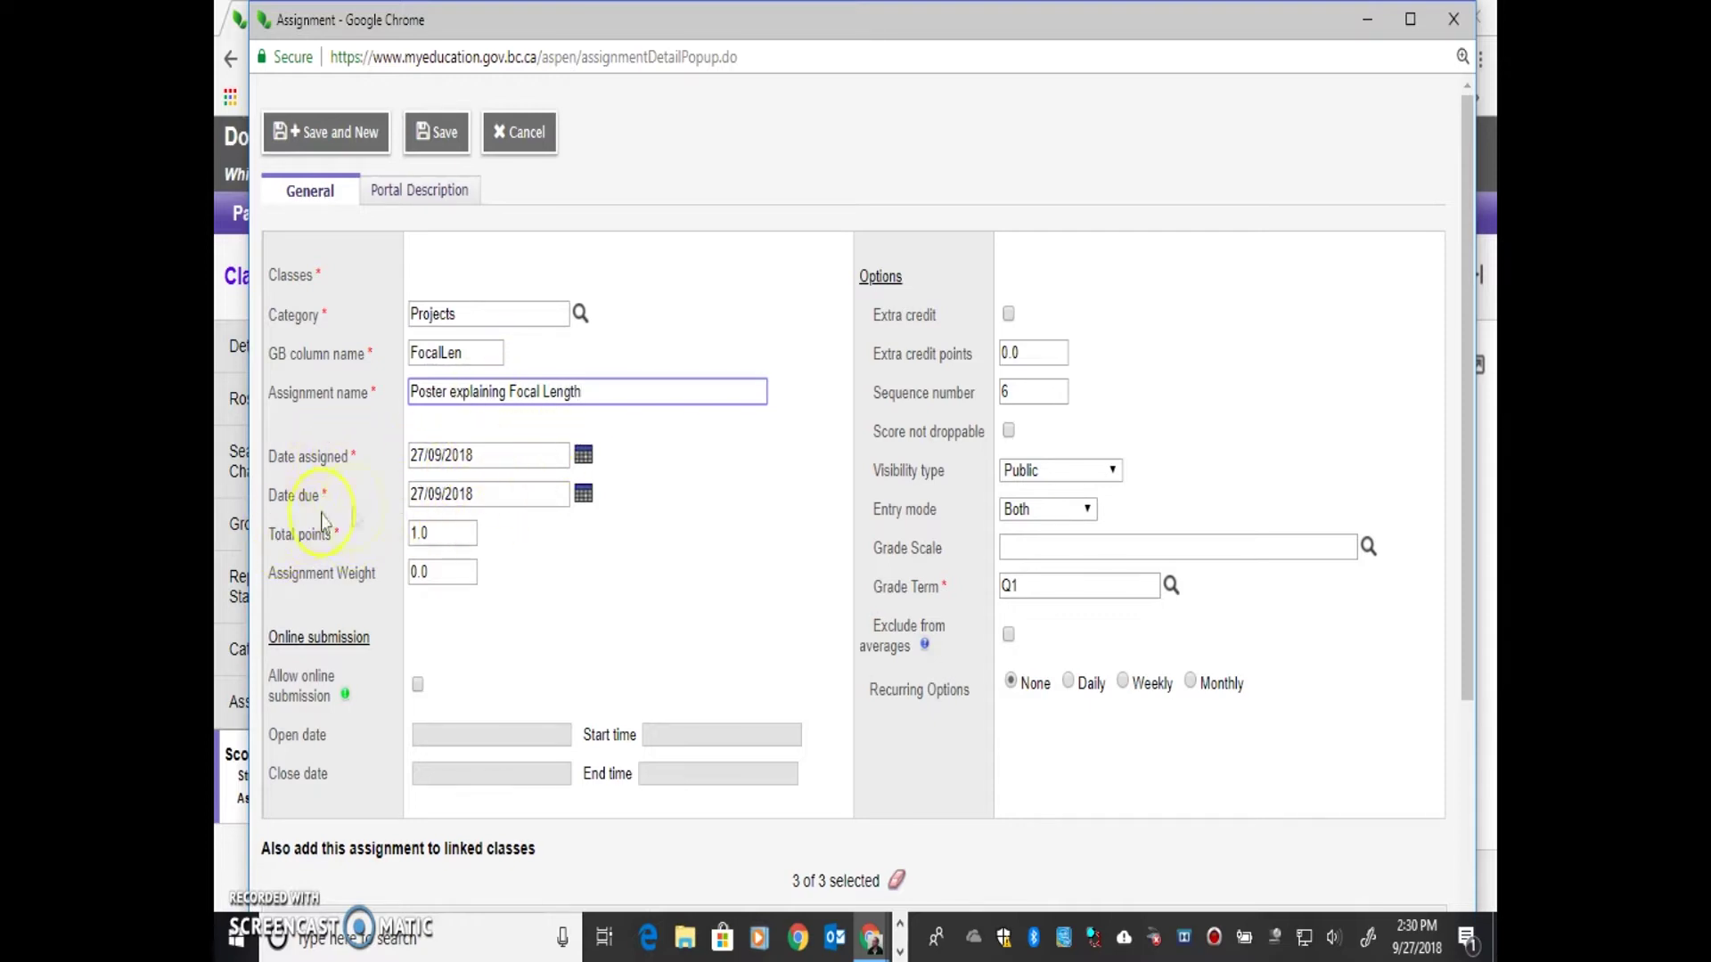
- Set the assignment's assigned date to 21/09/2018, its due date to 27/09/2018 and its total points to 4
{"action": "left_click", "coordinate": [583, 455]}
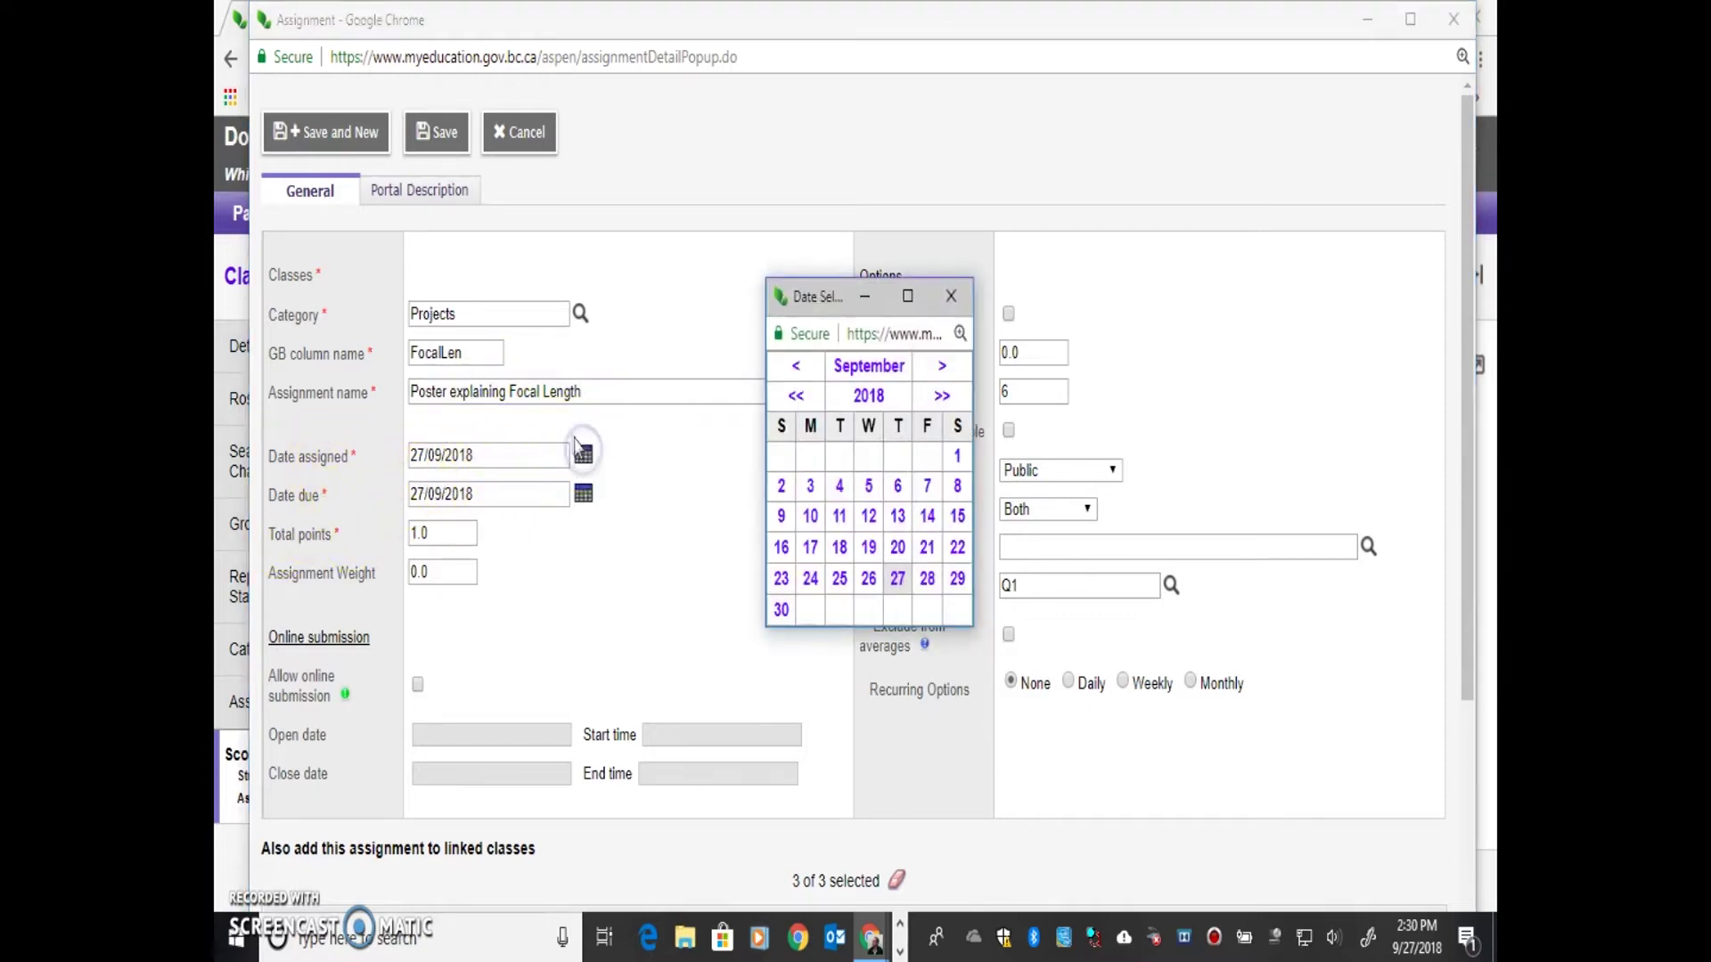
{"action": "left_click", "coordinate": [927, 547]}
{"action": "left_click", "coordinate": [584, 494]}
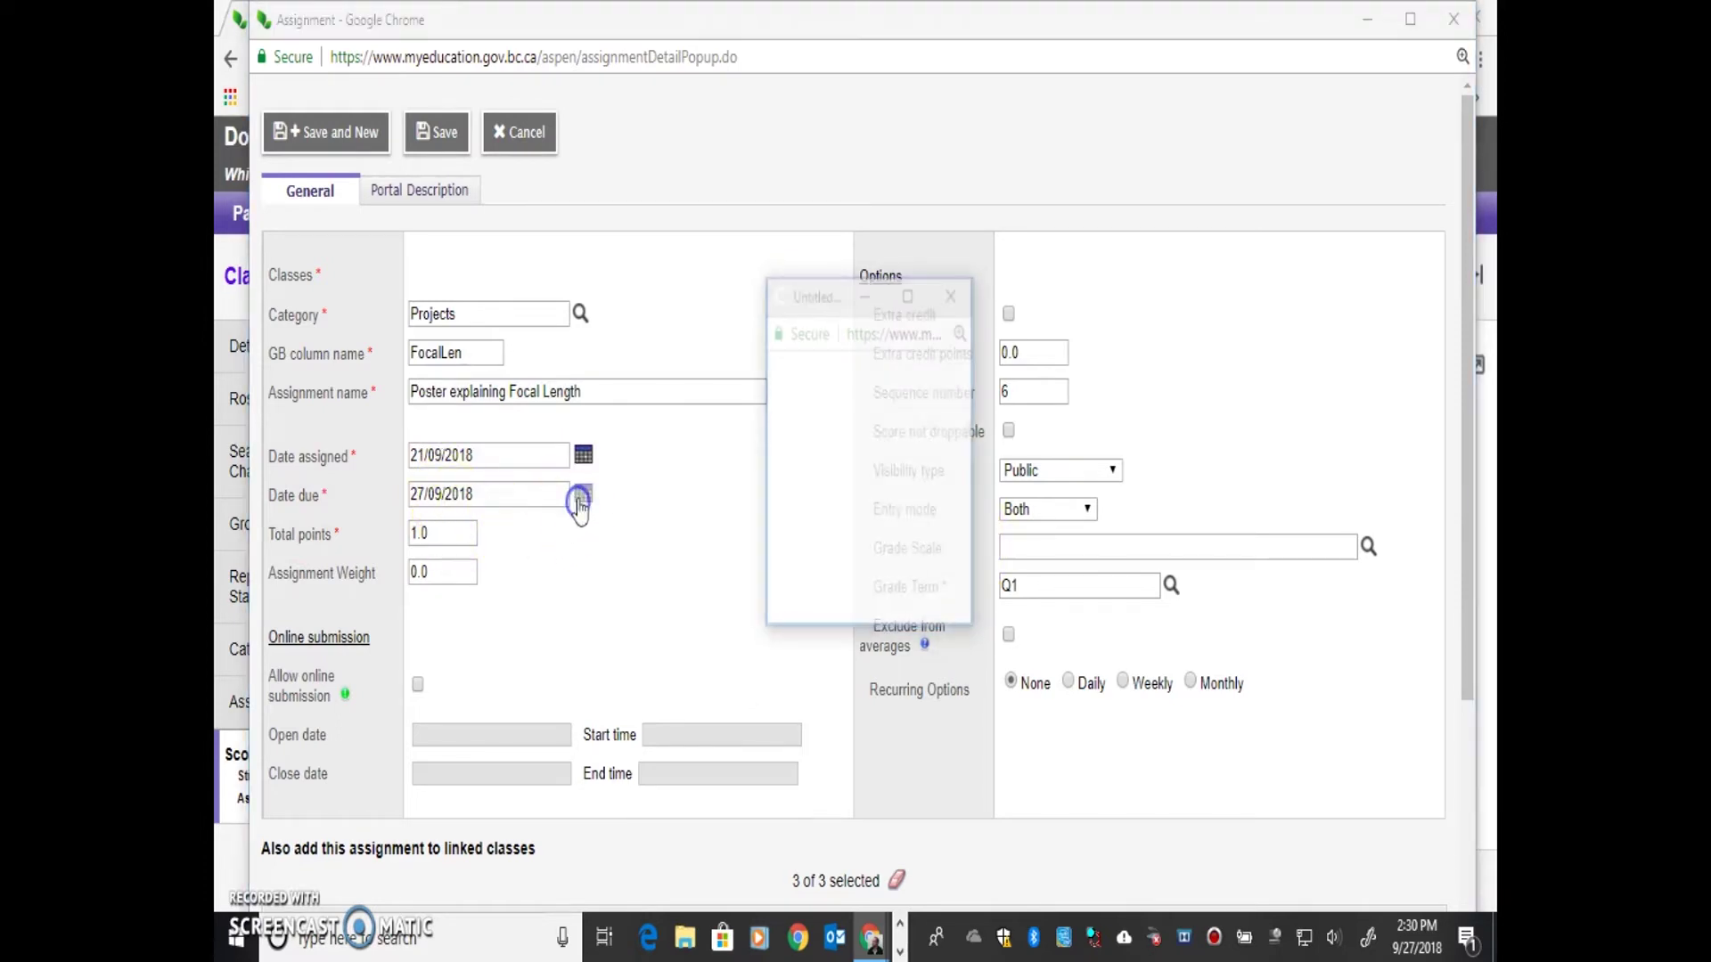
{"action": "left_click", "coordinate": [895, 580]}
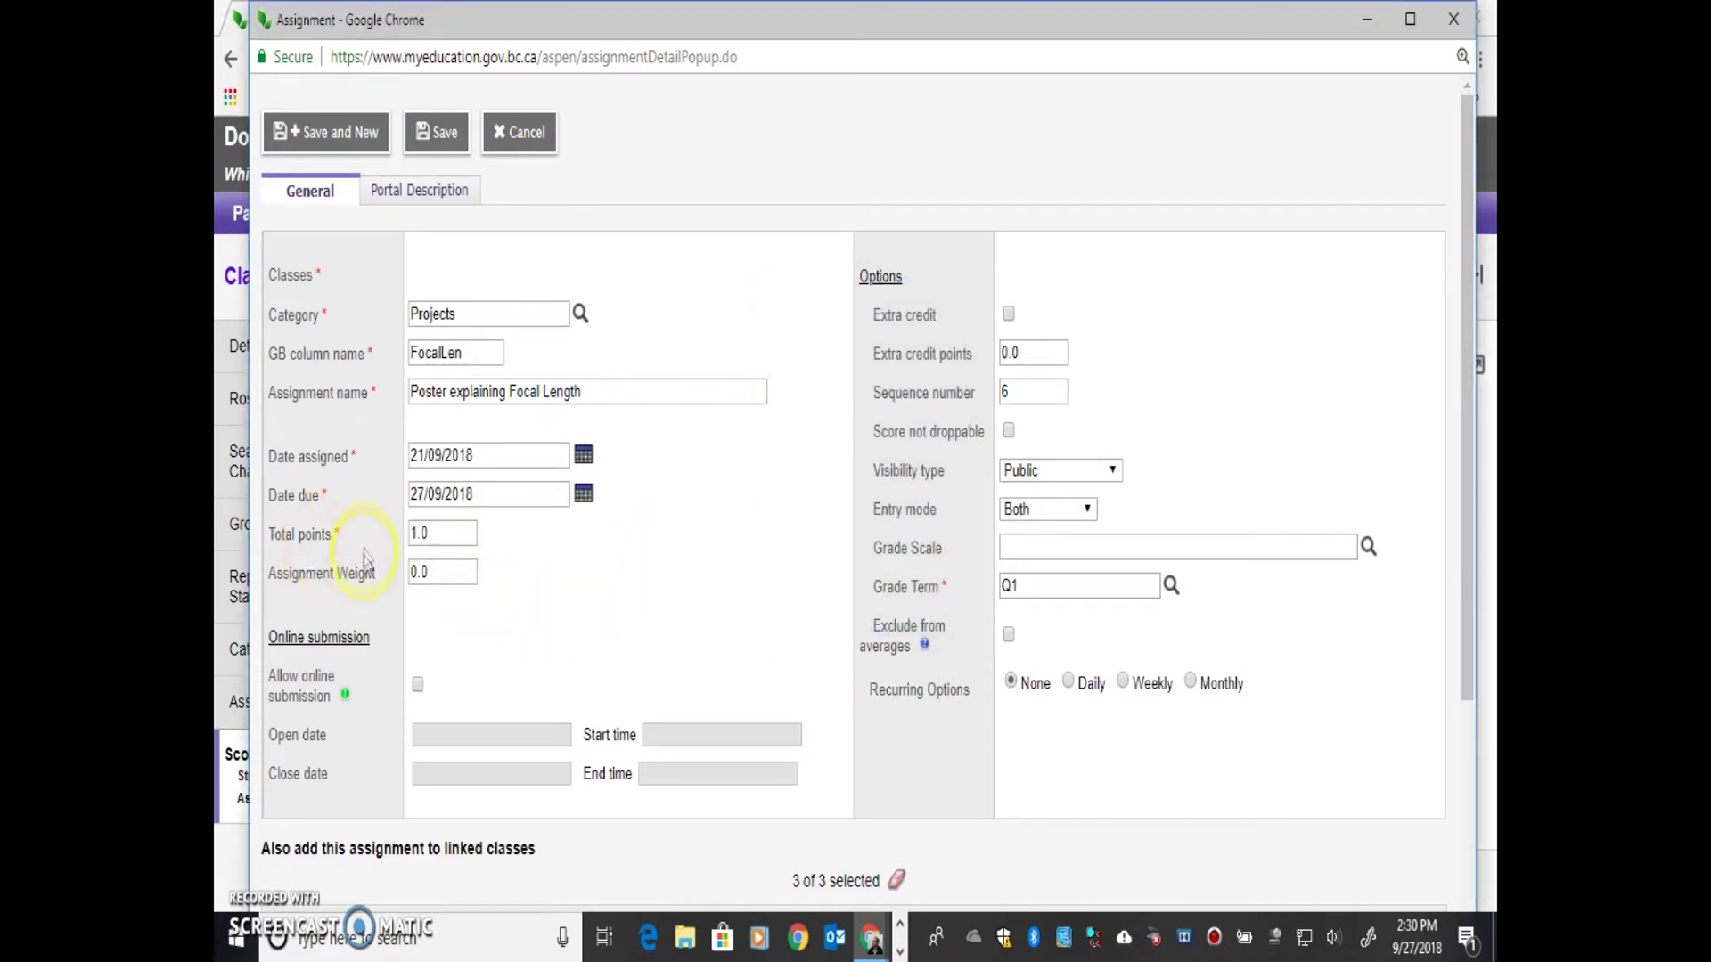
{"action": "left_click", "coordinate": [442, 533]}
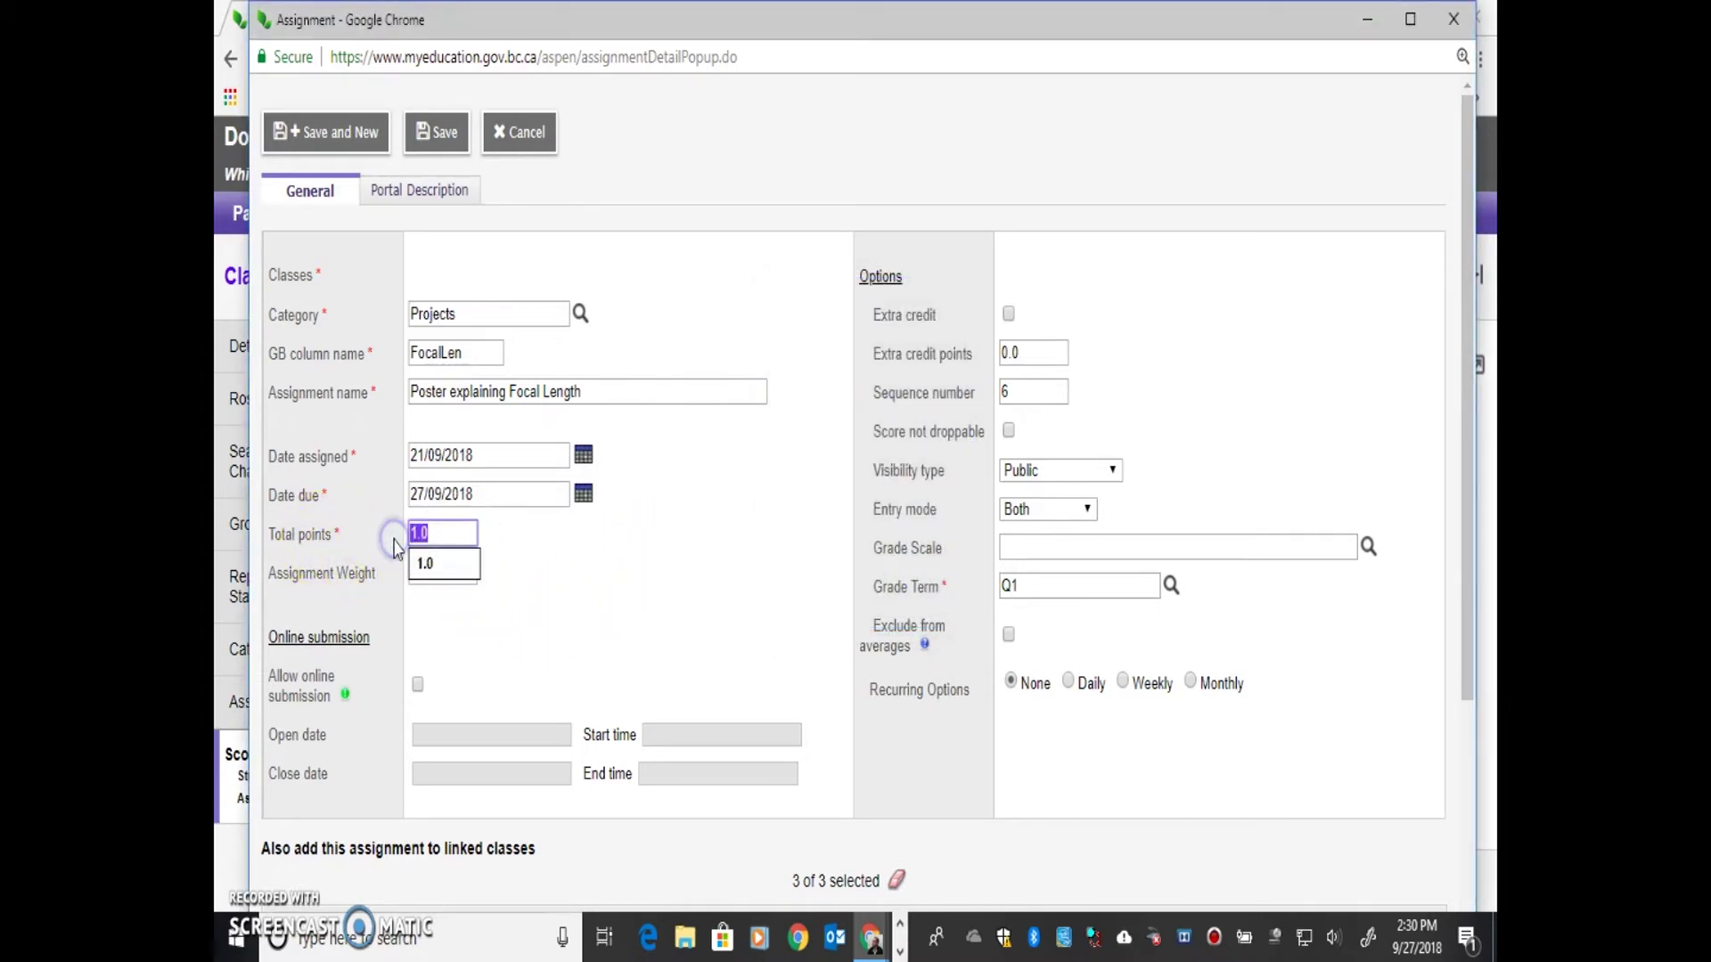
{"action": "type", "text": "4"}
{"action": "left_click", "coordinate": [530, 566]}
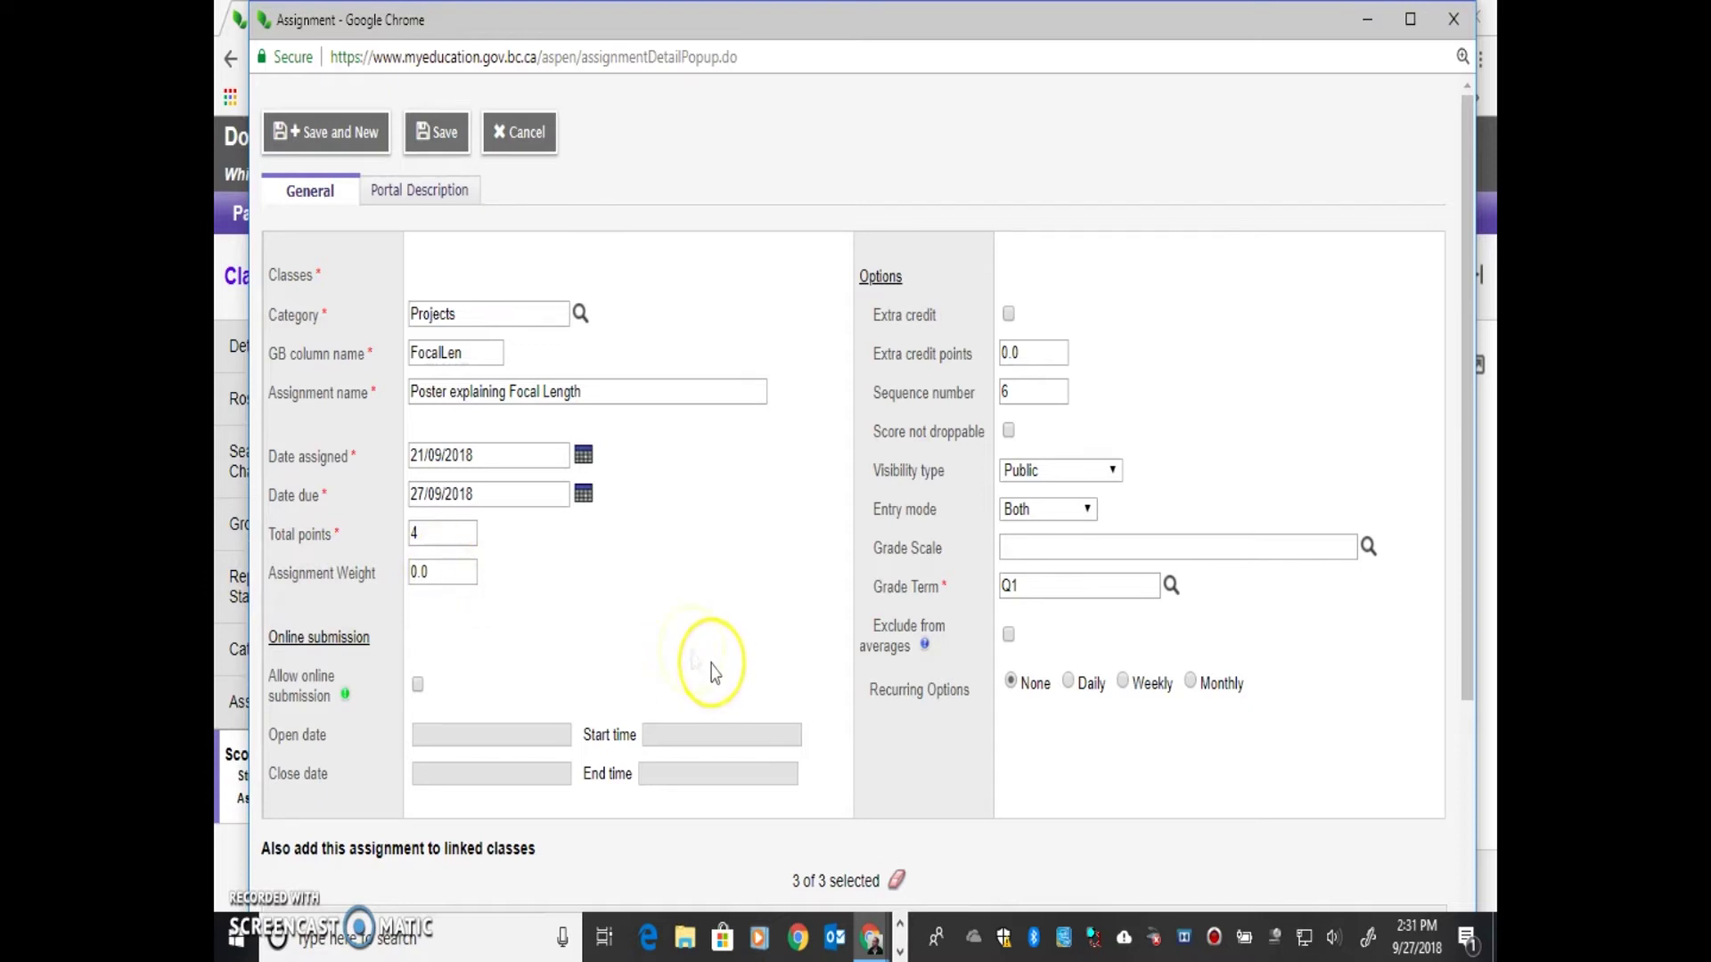
- Examine the new assignment's online submission, extra credit and grading options and the linked classes selected to receive it
{"action": "scroll", "coordinate": [636, 667], "scroll_direction": "down", "scroll_amount": 1}
{"action": "scroll", "coordinate": [636, 666], "scroll_direction": "down", "scroll_amount": 1}
{"action": "scroll", "coordinate": [638, 672], "scroll_direction": "up", "scroll_amount": 1}
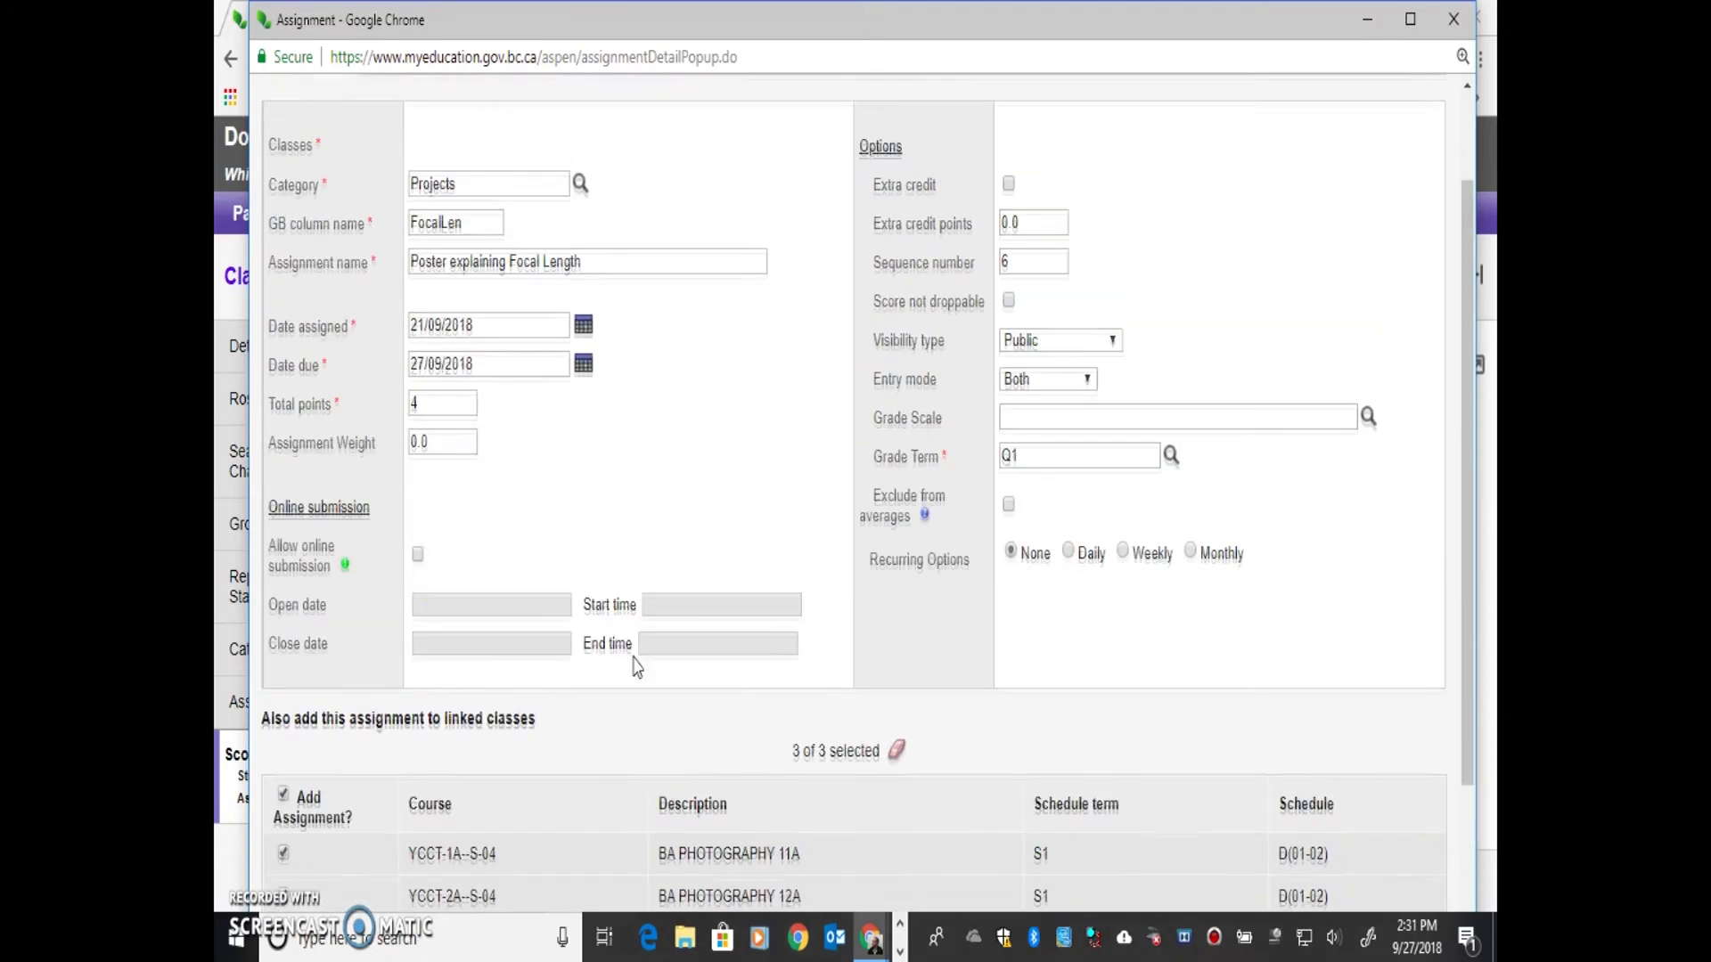
{"action": "mouse_move", "coordinate": [314, 569]}
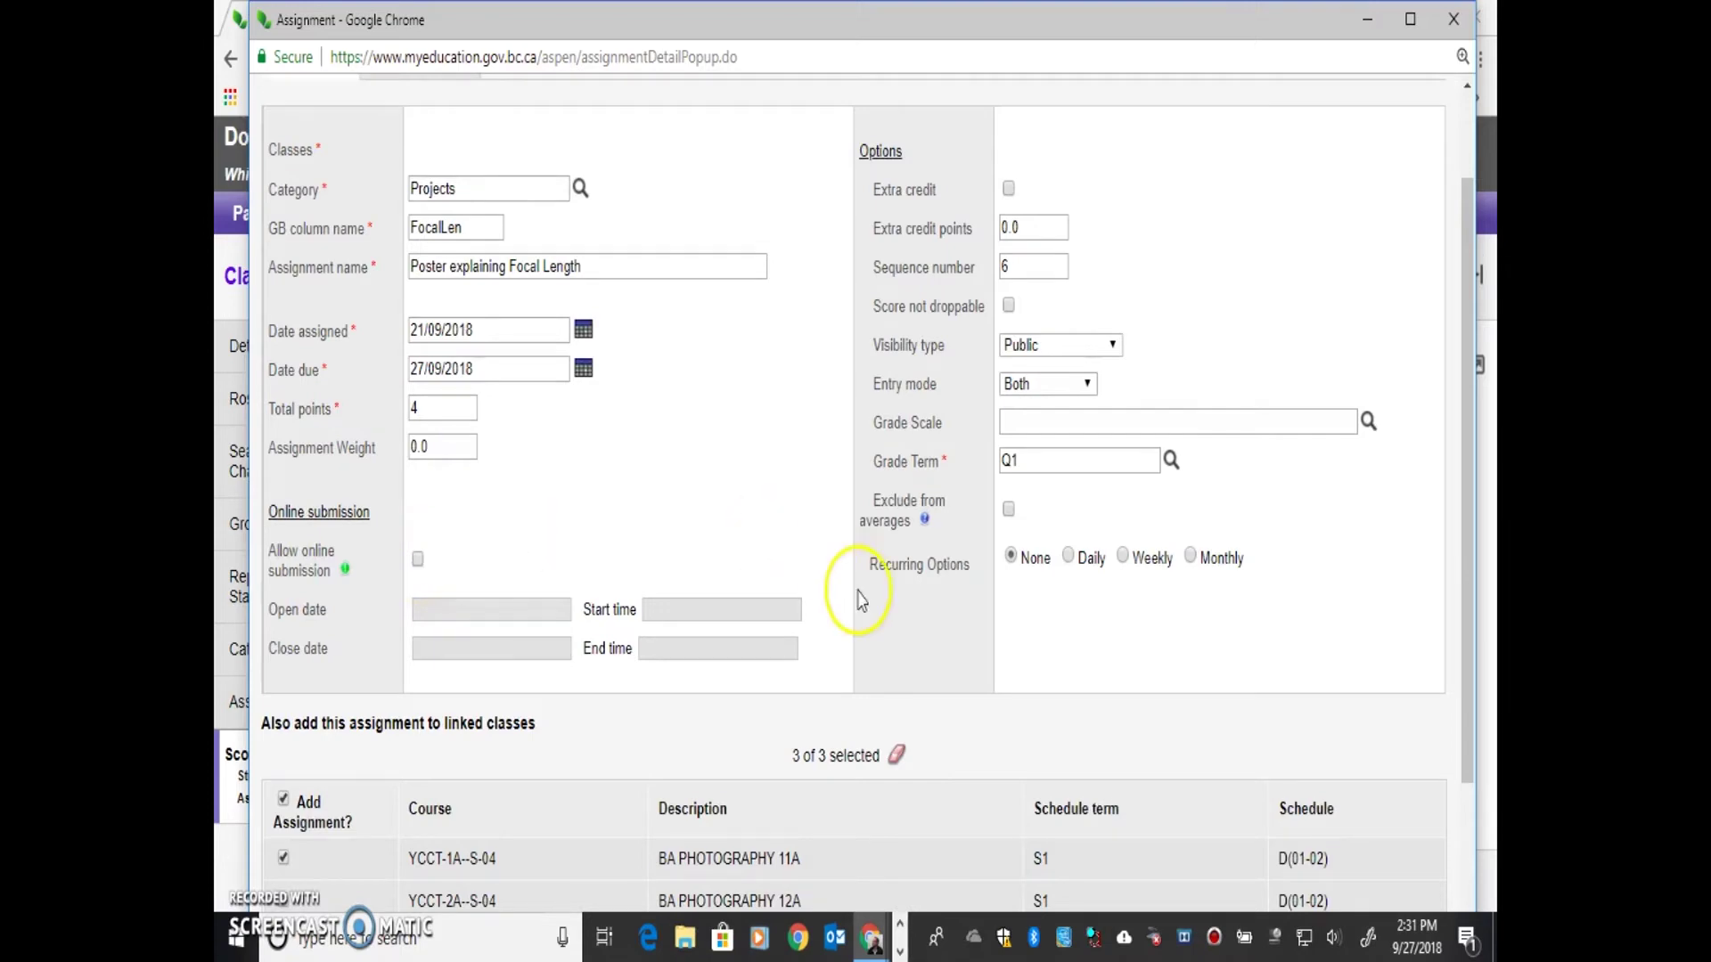
{"action": "scroll", "coordinate": [843, 588], "scroll_direction": "up", "scroll_amount": 1}
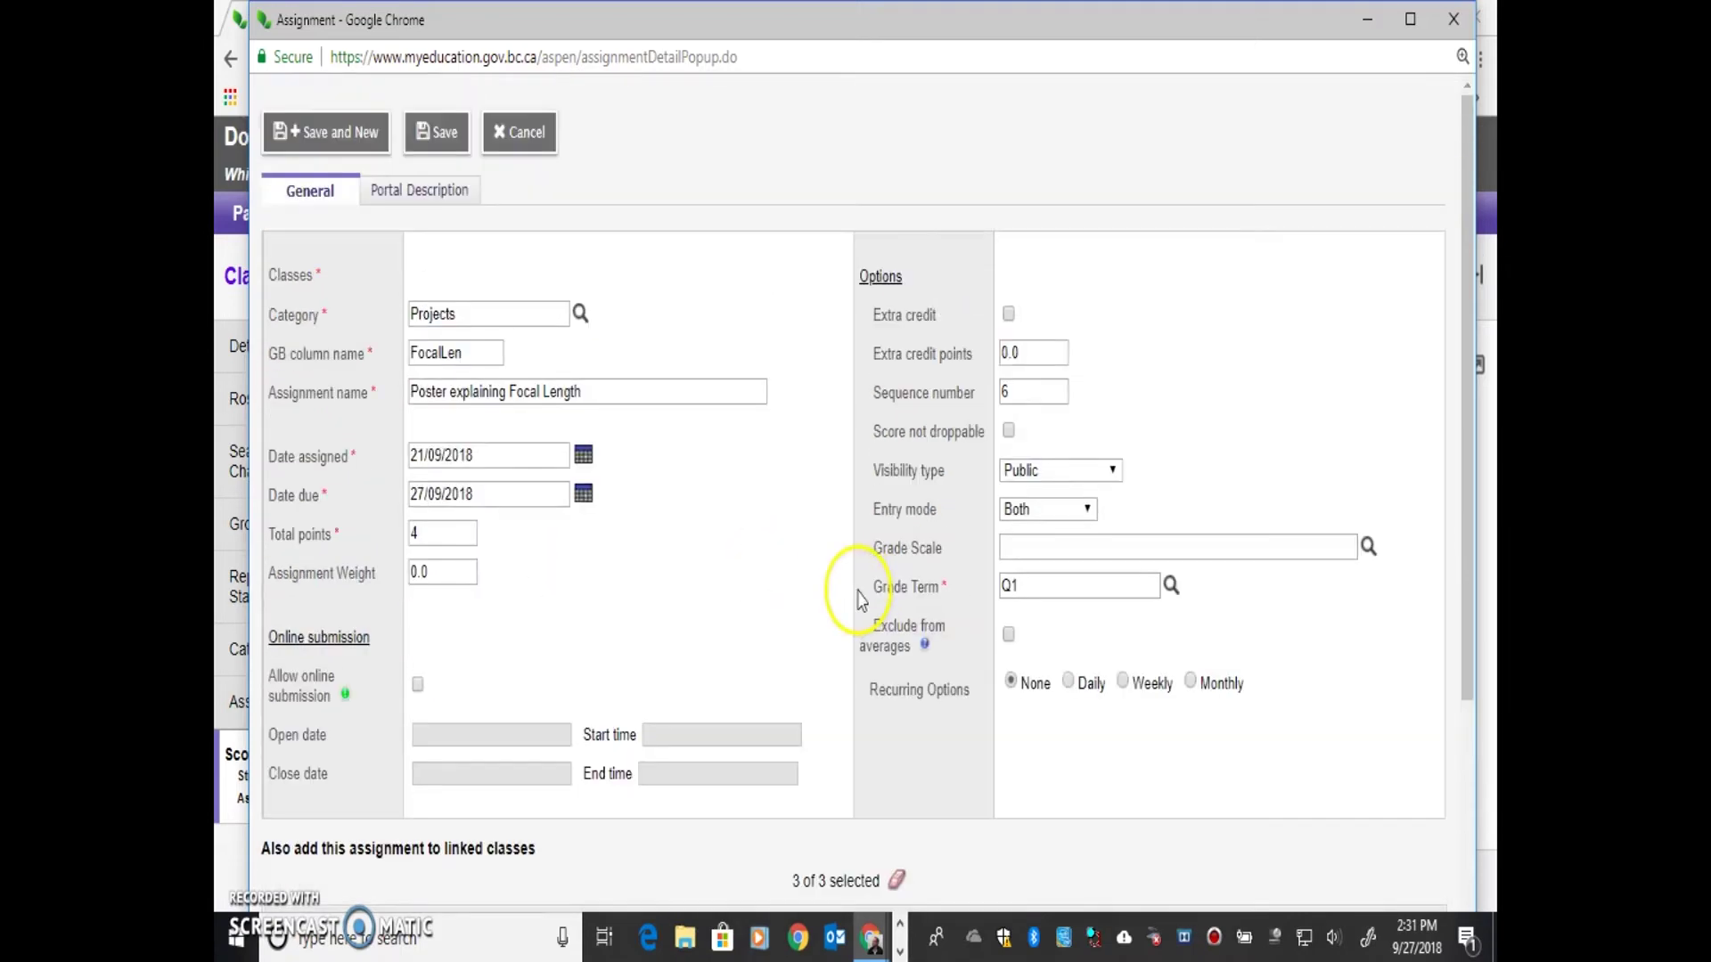
{"action": "left_click", "coordinate": [1008, 313]}
{"action": "left_click", "coordinate": [1008, 314]}
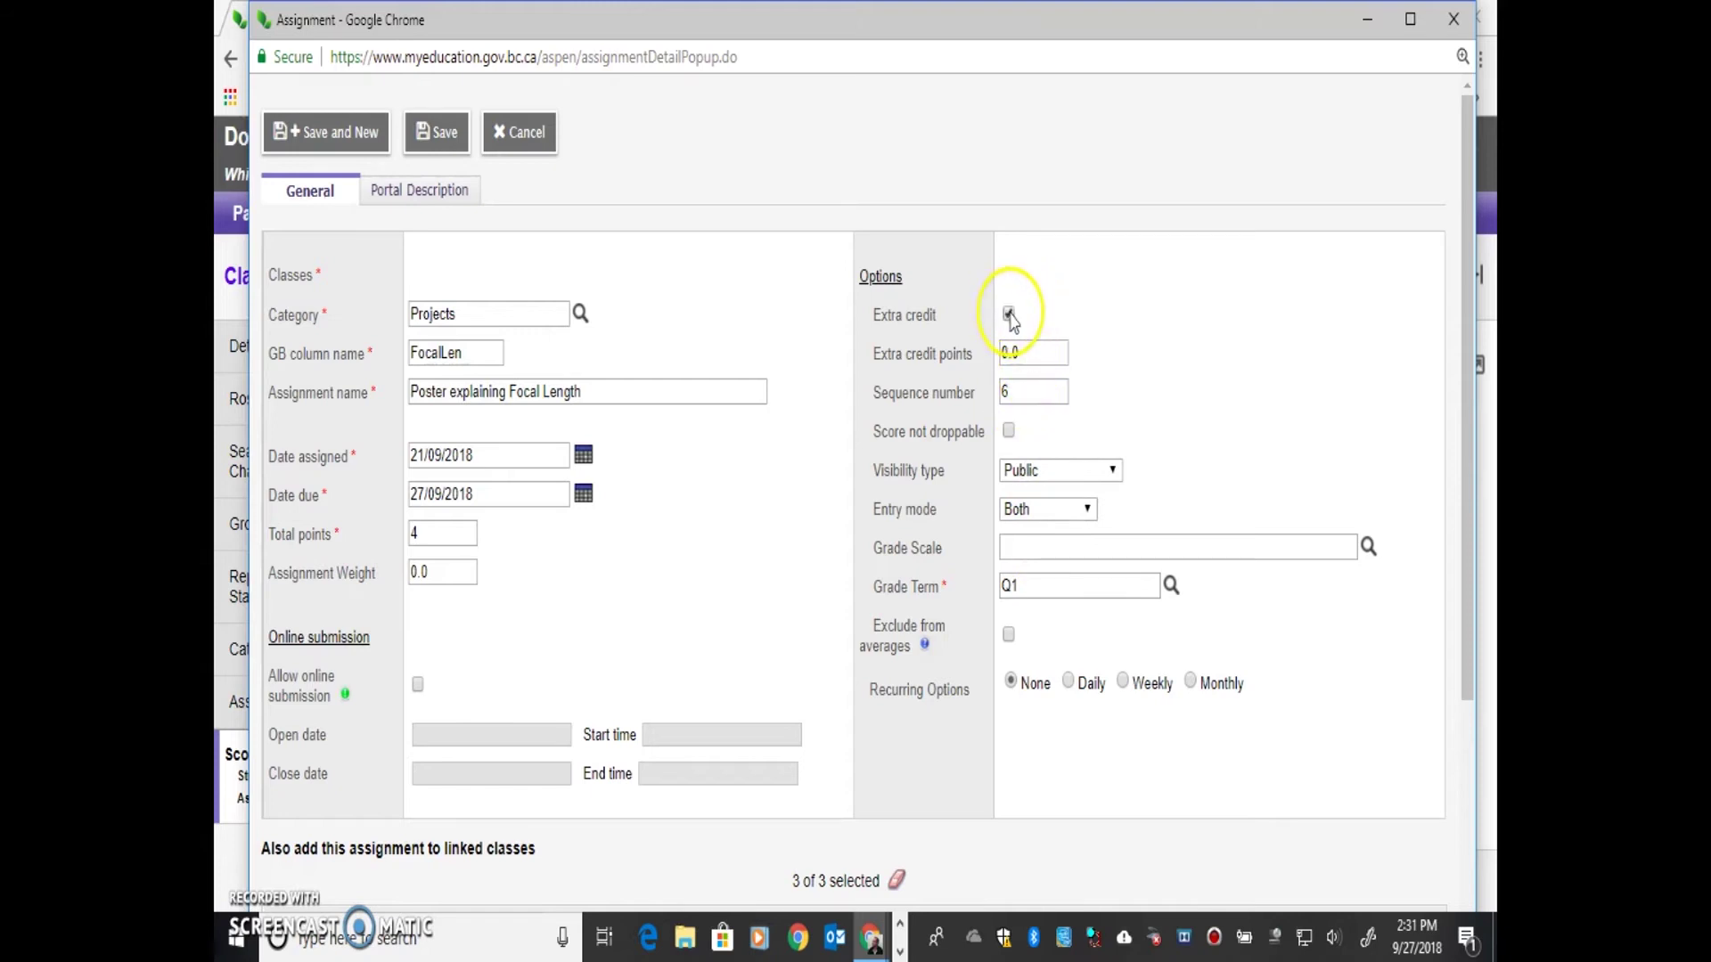
{"action": "left_click", "coordinate": [1008, 314]}
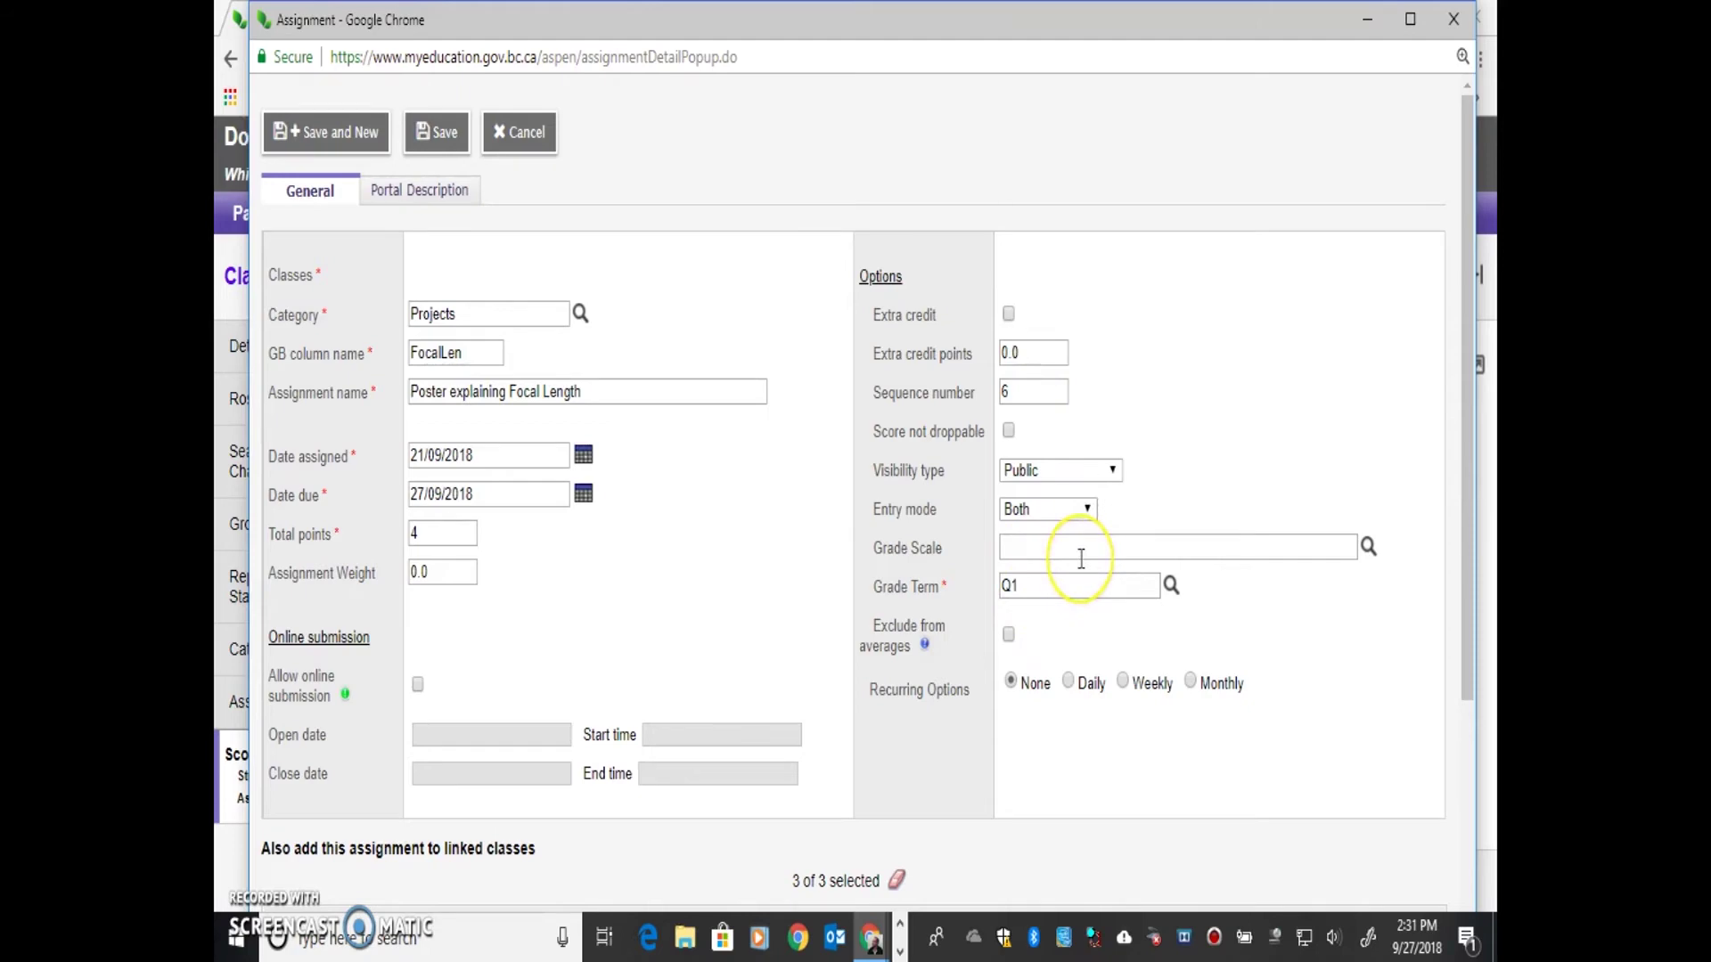
{"action": "scroll", "coordinate": [1081, 559], "scroll_direction": "down", "scroll_amount": 3}
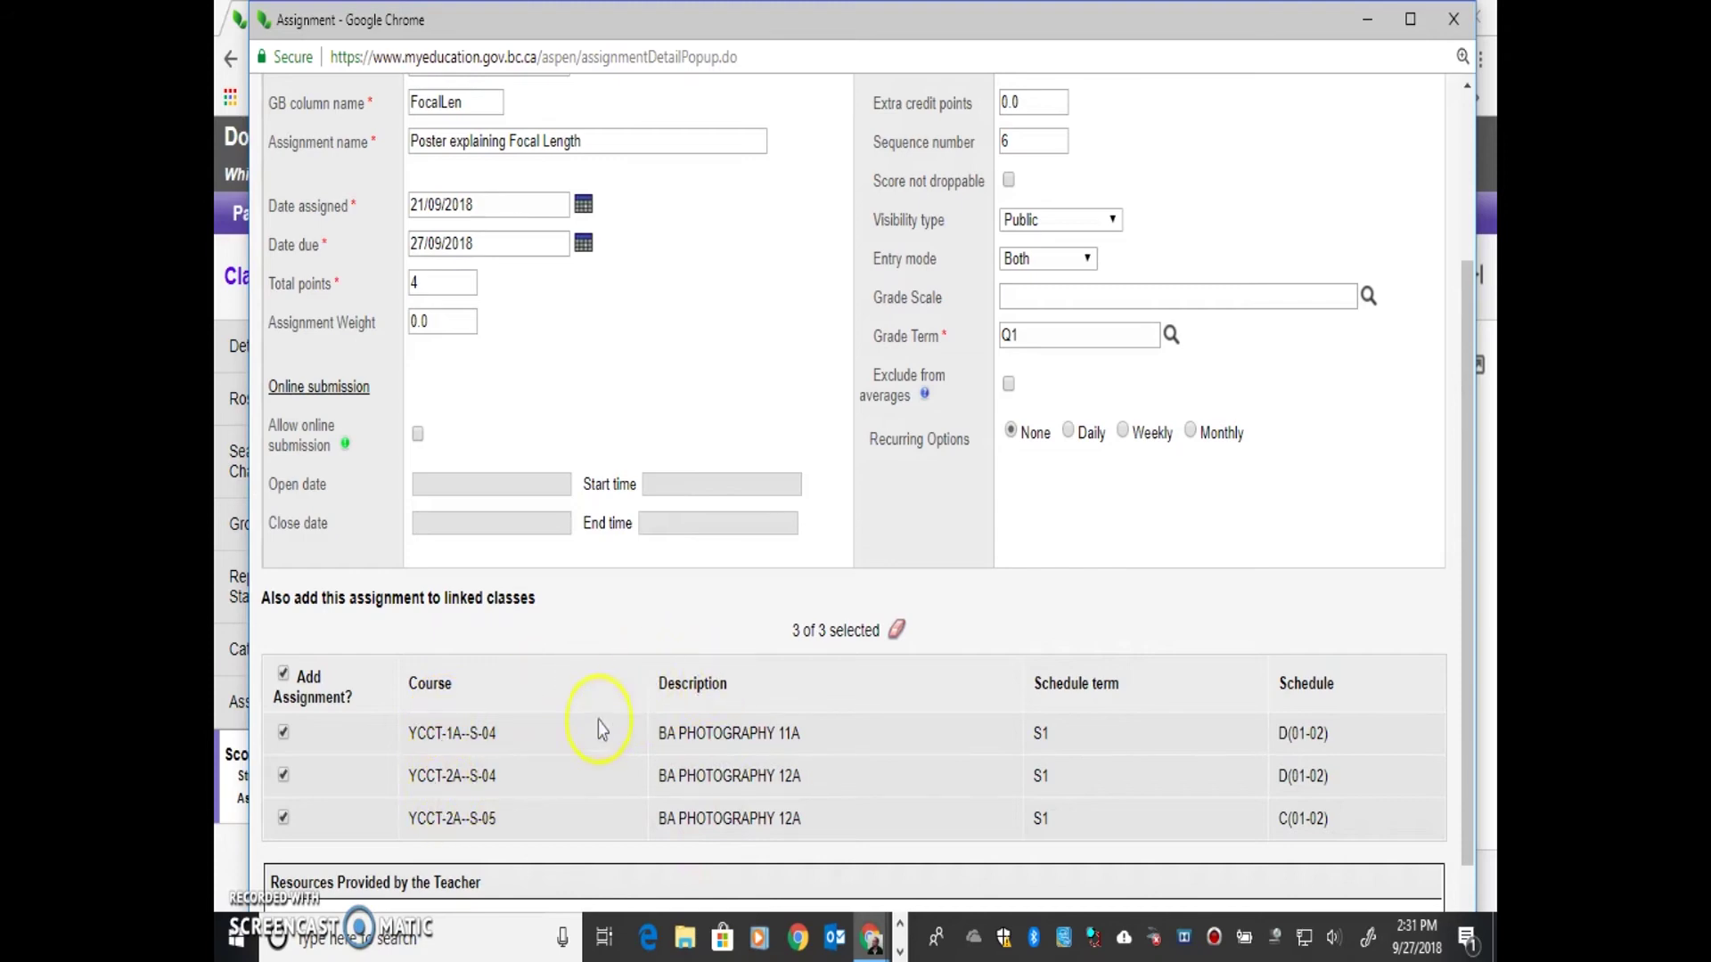
{"action": "scroll", "coordinate": [669, 659], "scroll_direction": "up", "scroll_amount": 3}
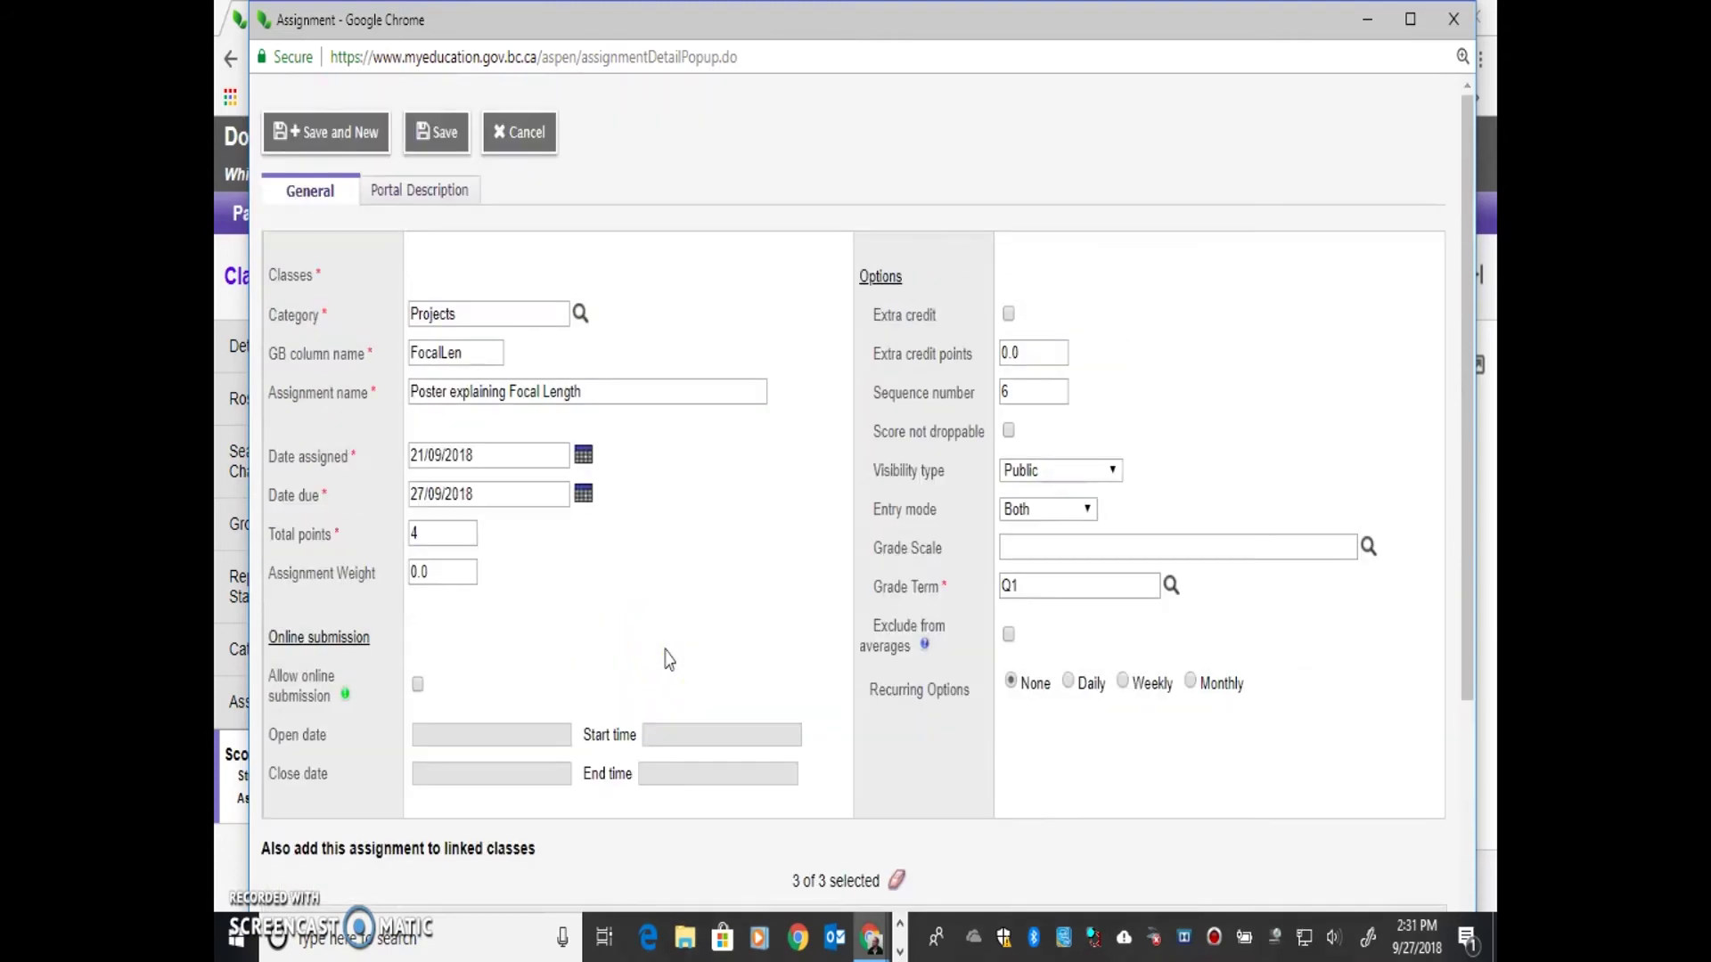
- Add the portal description "Creation of a poster describing Focal Length to a novice" and save the assignment
{"action": "left_click", "coordinate": [434, 178]}
{"action": "left_click", "coordinate": [436, 196]}
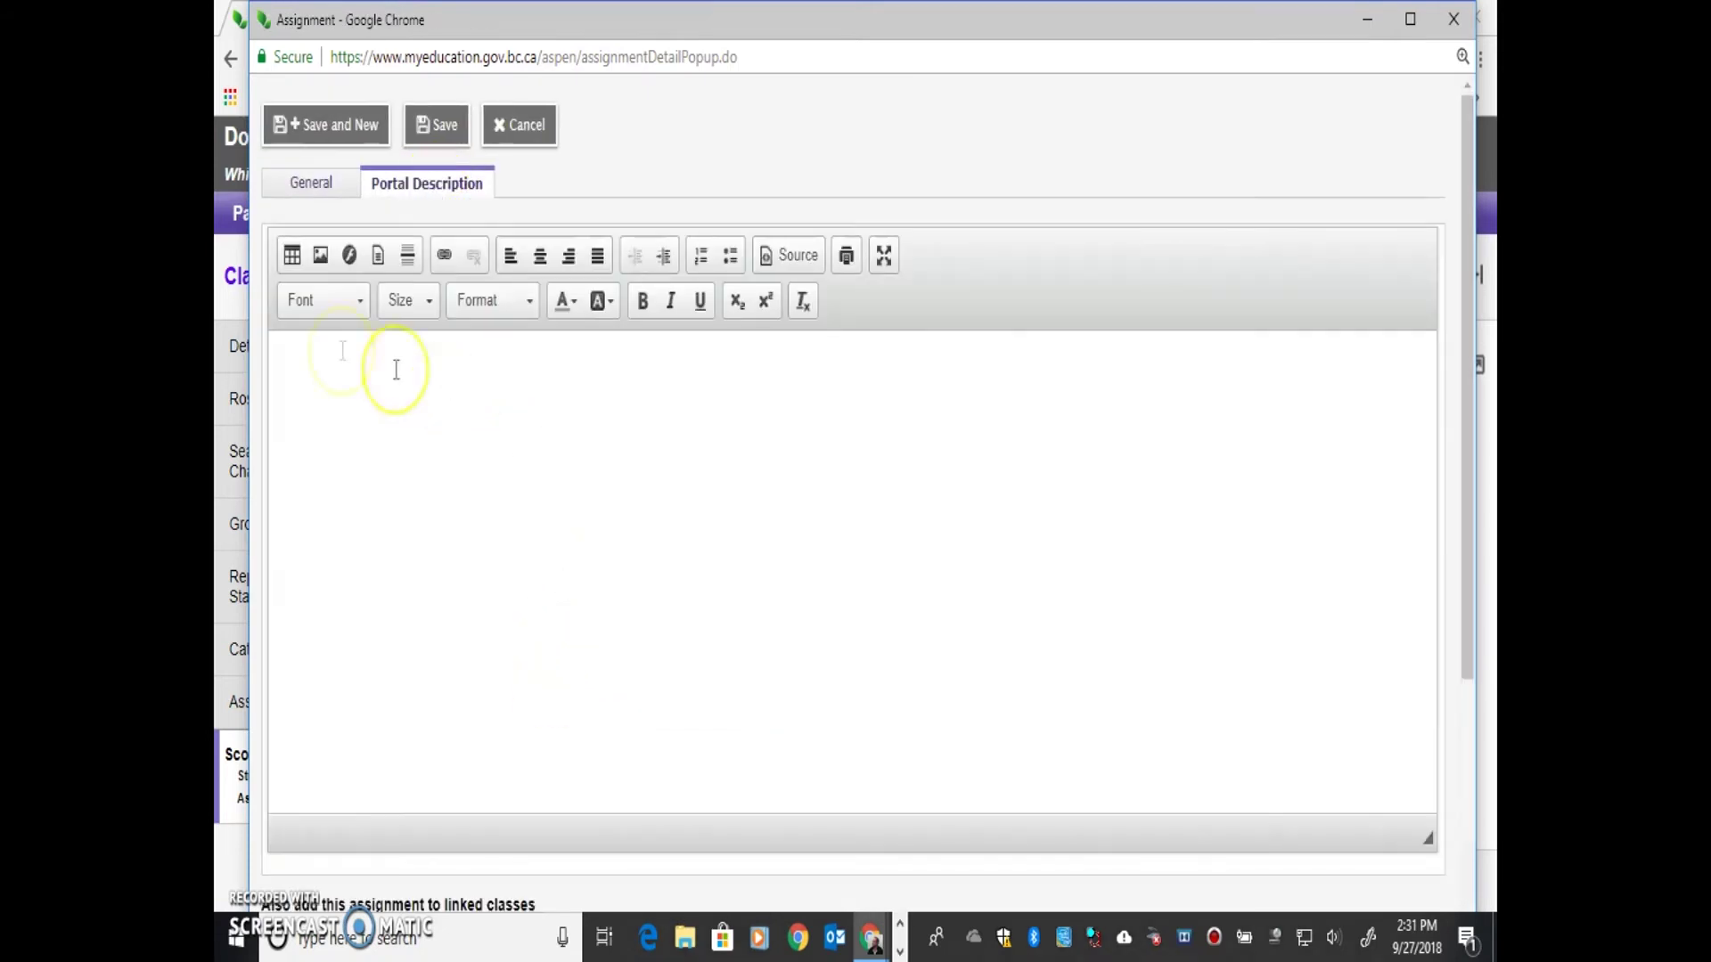
{"action": "left_click", "coordinate": [306, 371]}
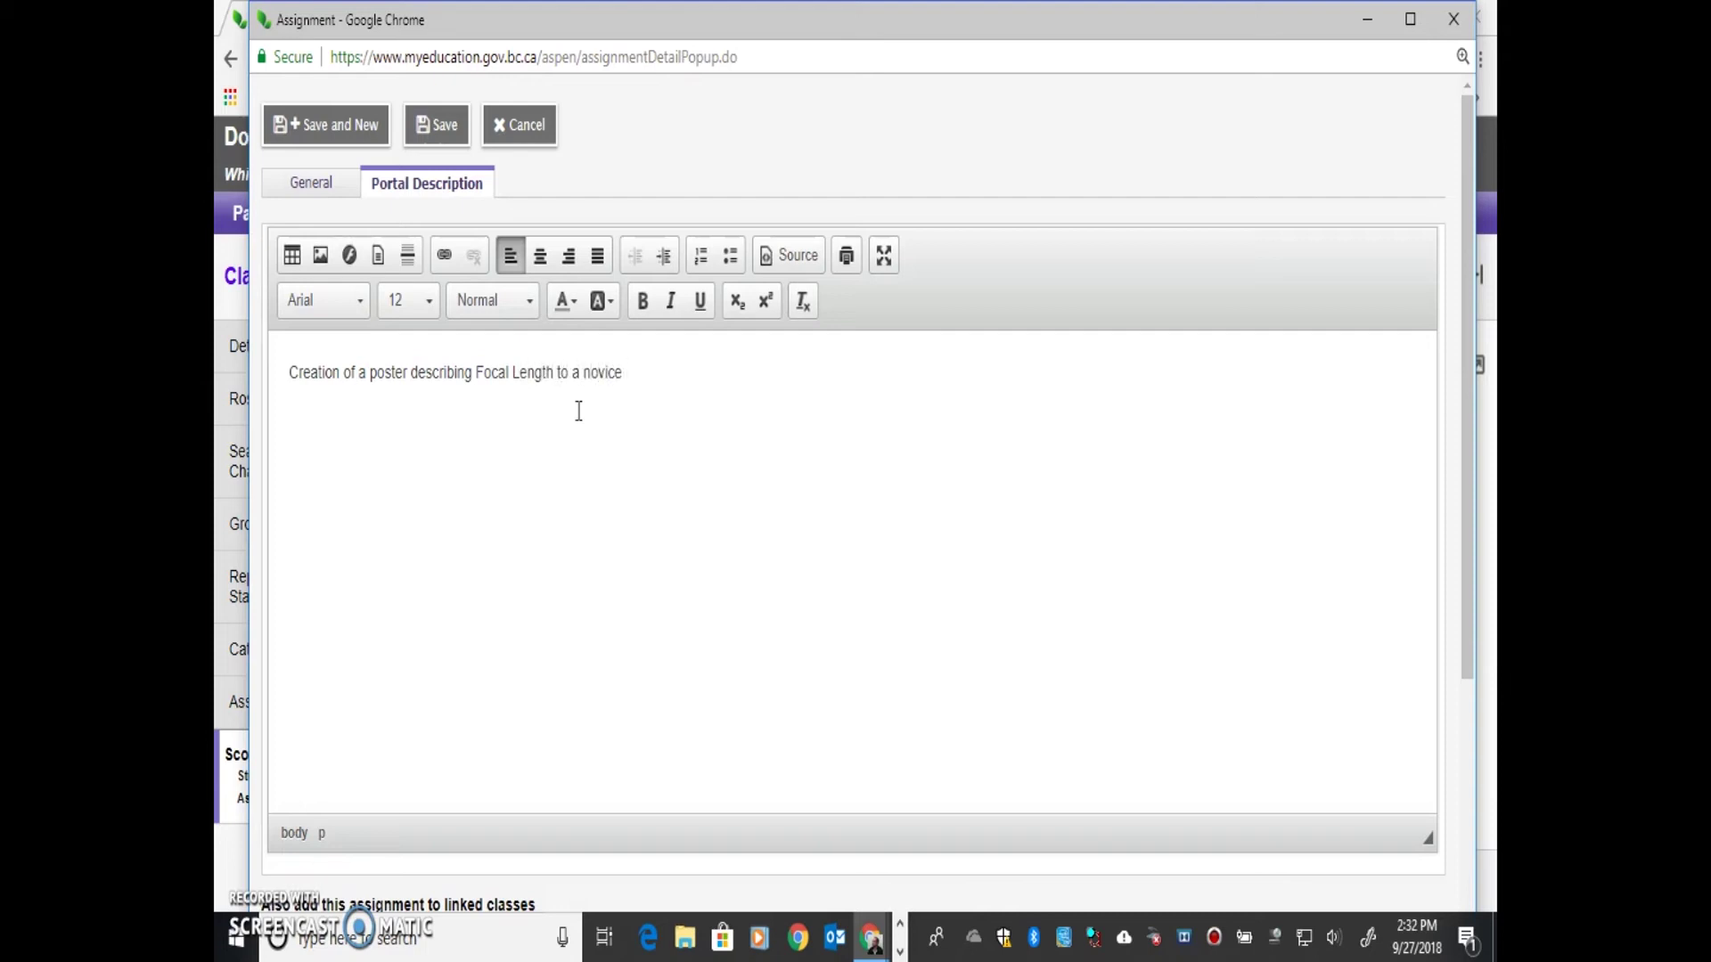
{"action": "left_click", "coordinate": [660, 365]}
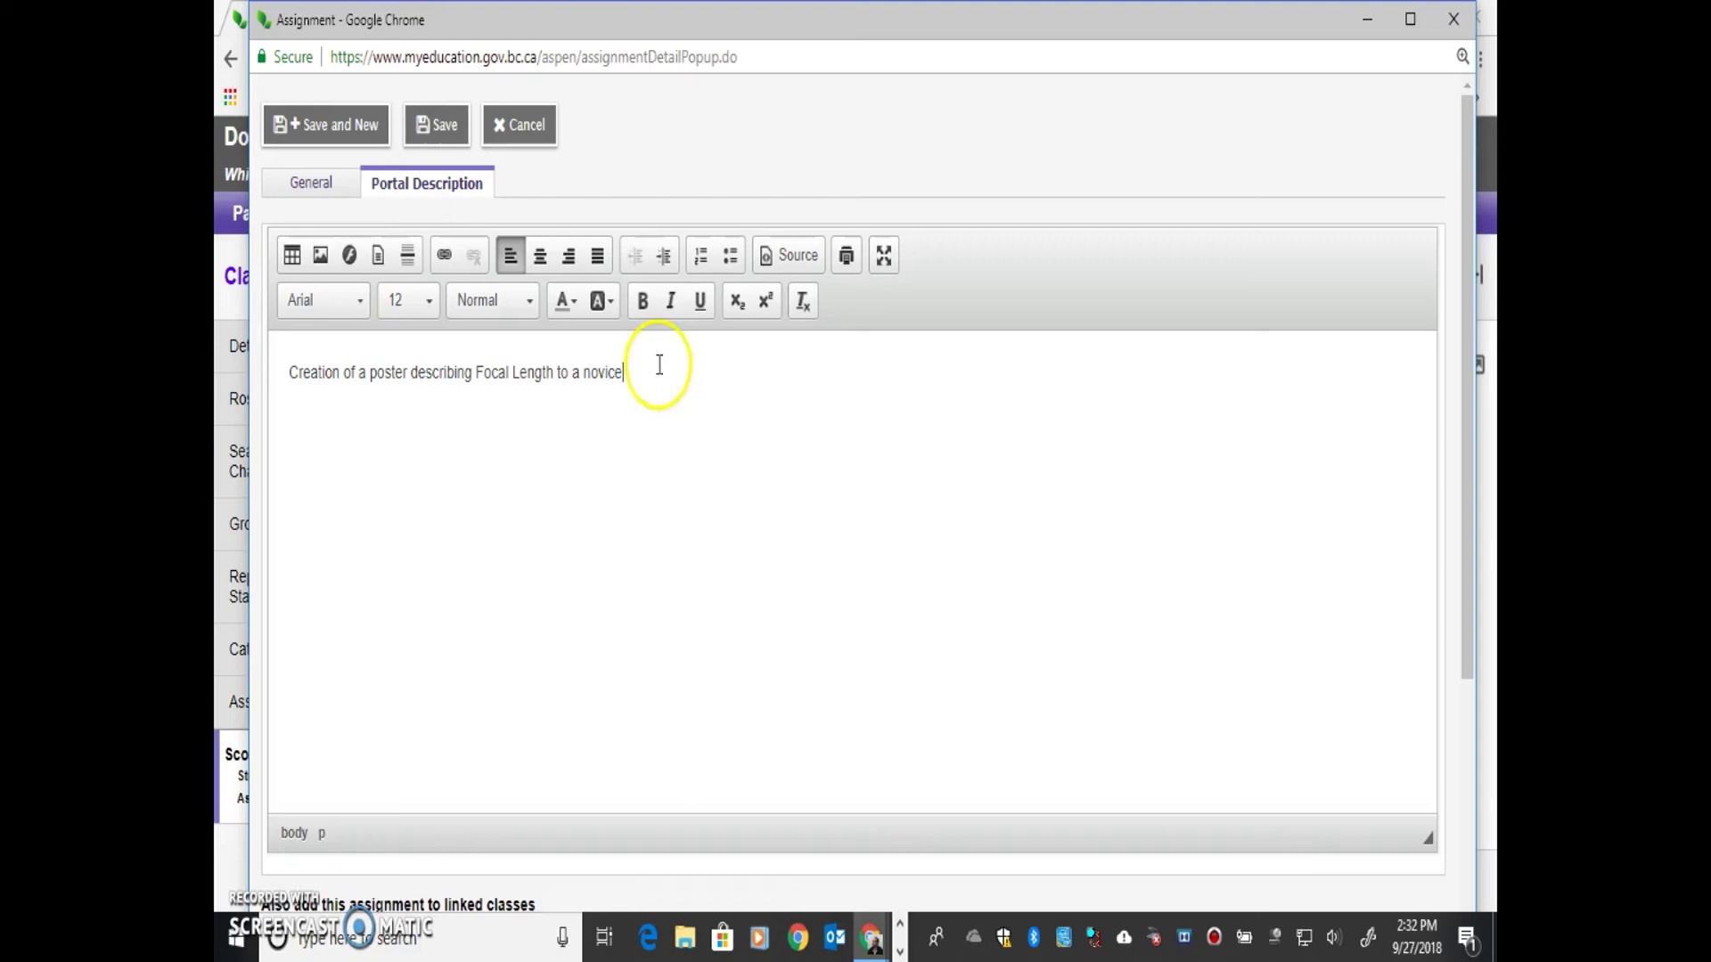
{"action": "left_click", "coordinate": [441, 126]}
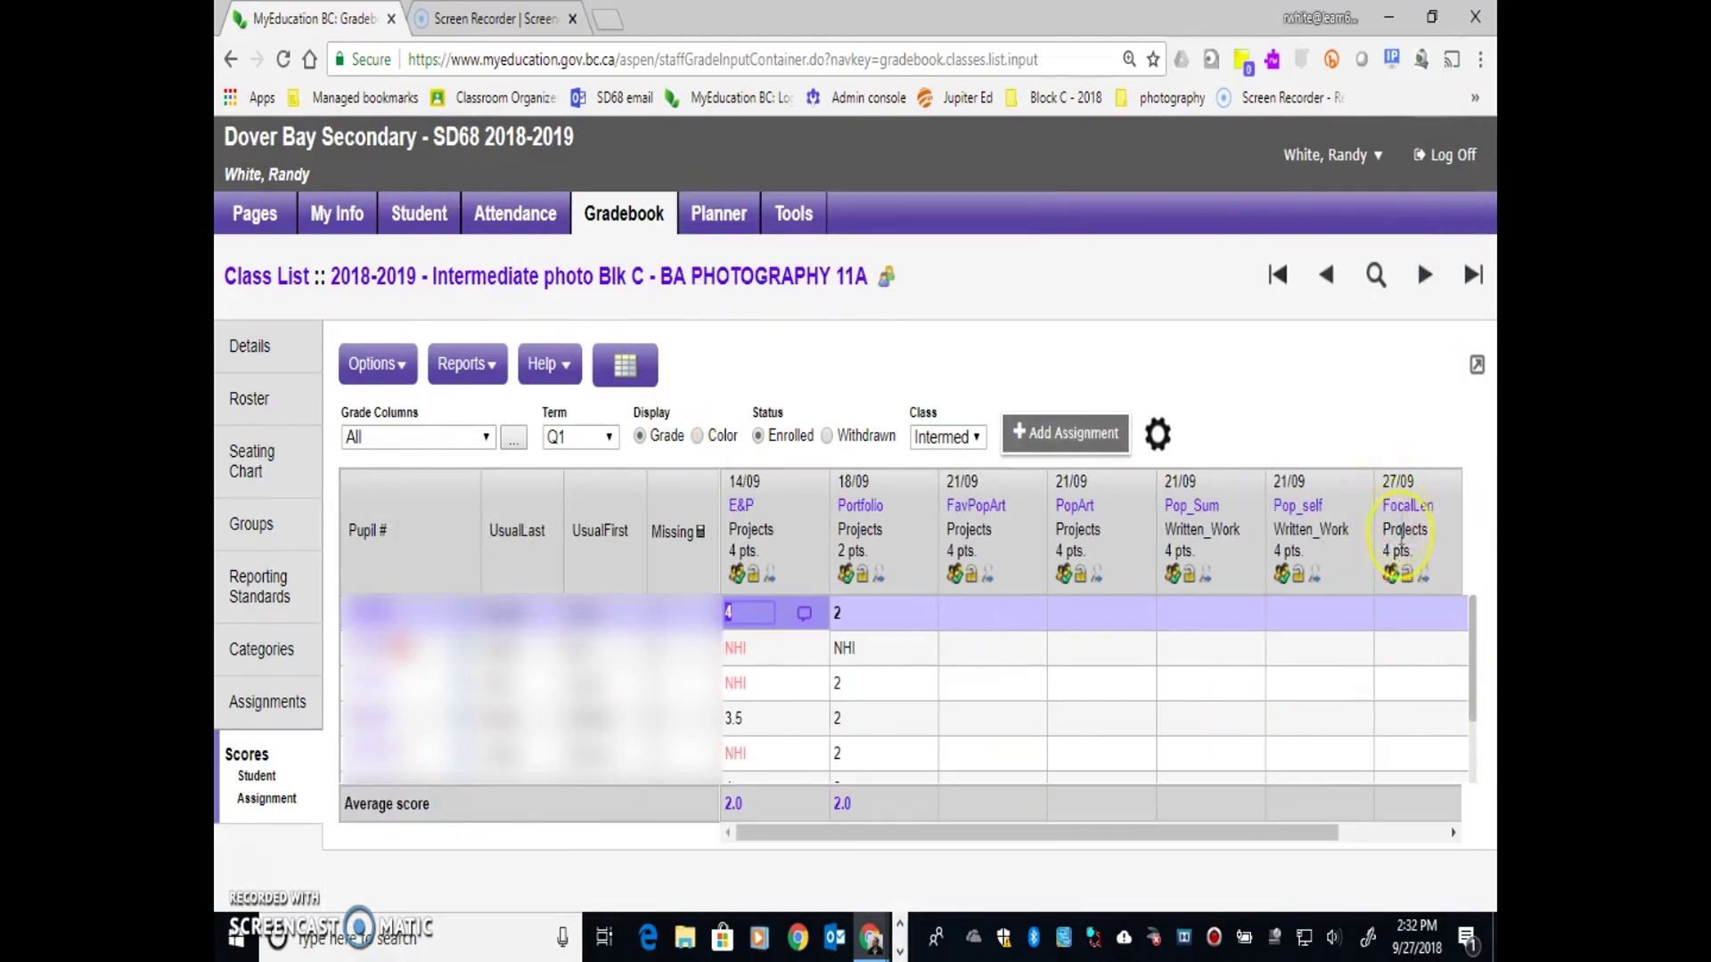
- Enter a score of 4 for the first student in the FocalLen column
{"action": "left_click", "coordinate": [1403, 612]}
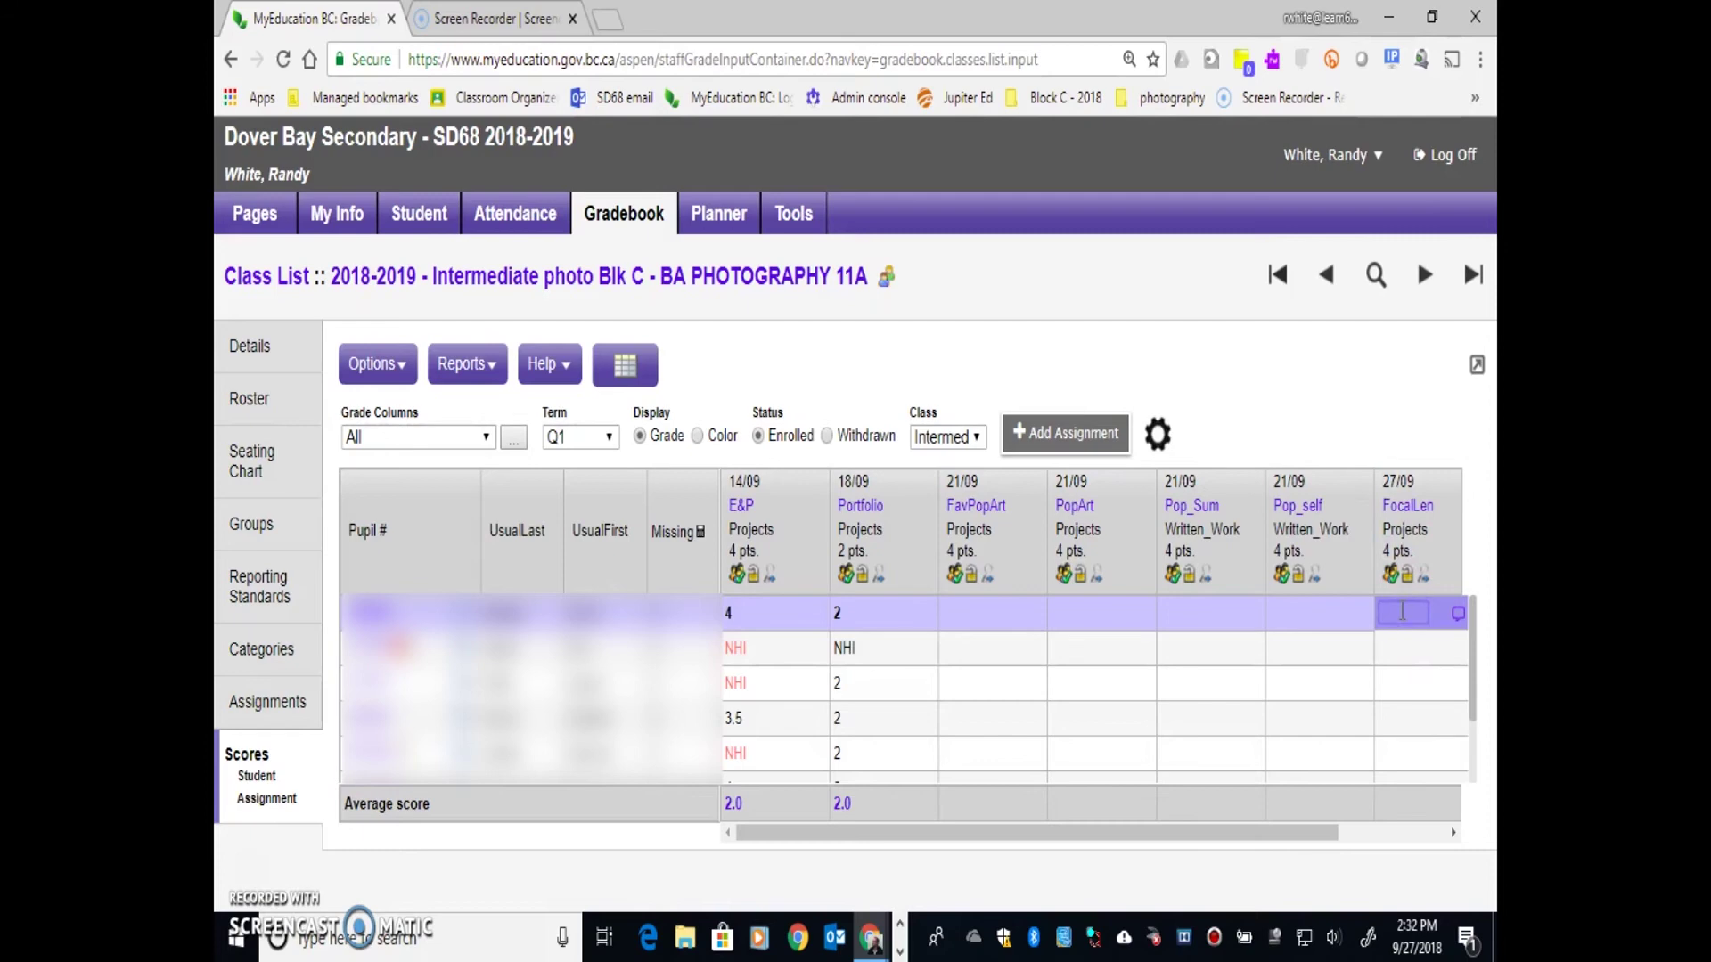
{"action": "key", "text": "Return"}
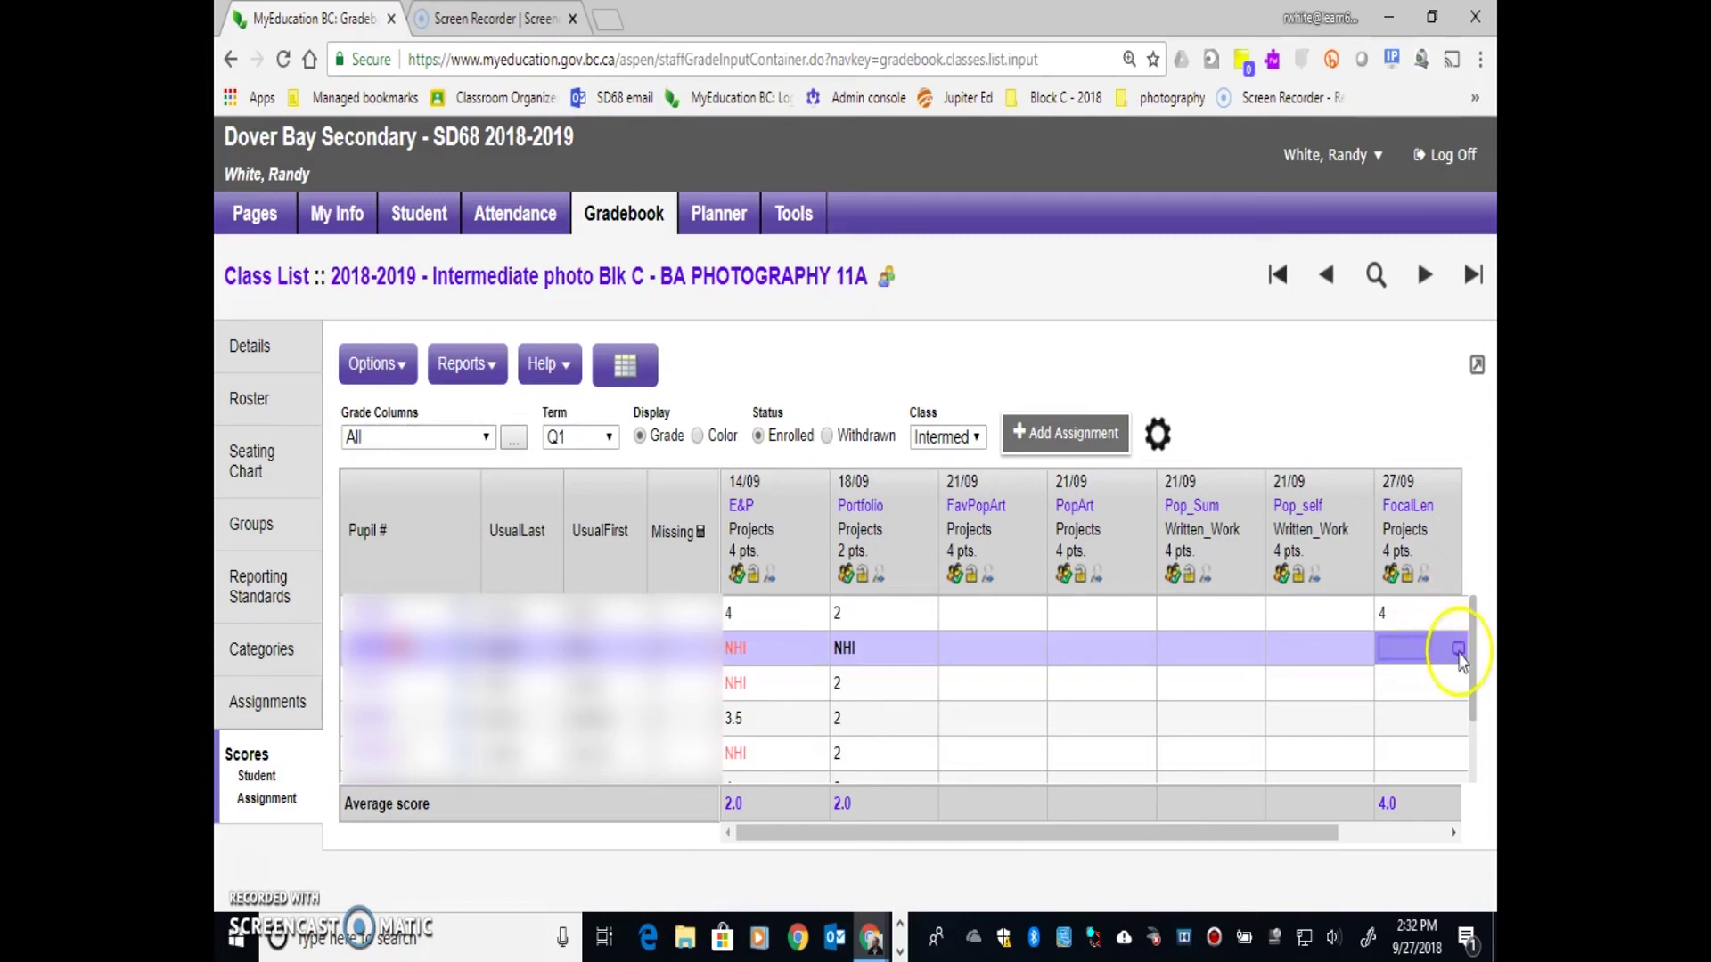
- View the assignment feedback and teacher's notes for the second student's FocalLen score, then close them without adding a comment
{"action": "left_click", "coordinate": [1458, 649]}
{"action": "left_click", "coordinate": [812, 211]}
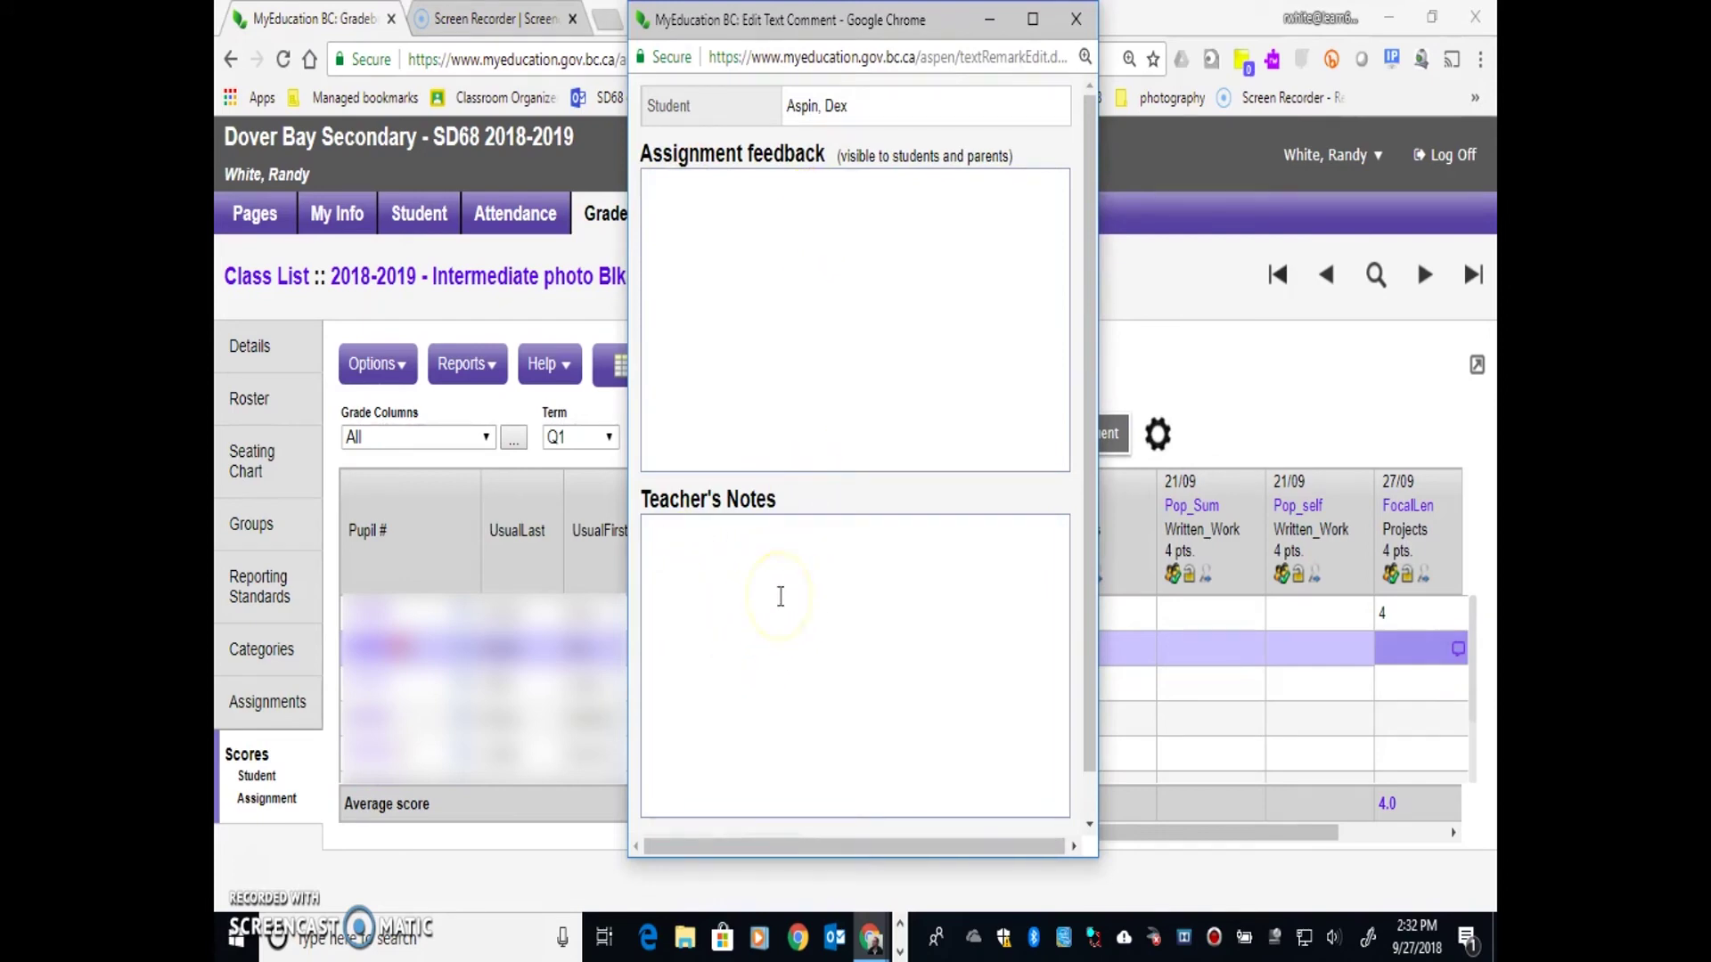
{"action": "scroll", "coordinate": [780, 596], "scroll_direction": "down", "scroll_amount": 3}
{"action": "left_click", "coordinate": [767, 810]}
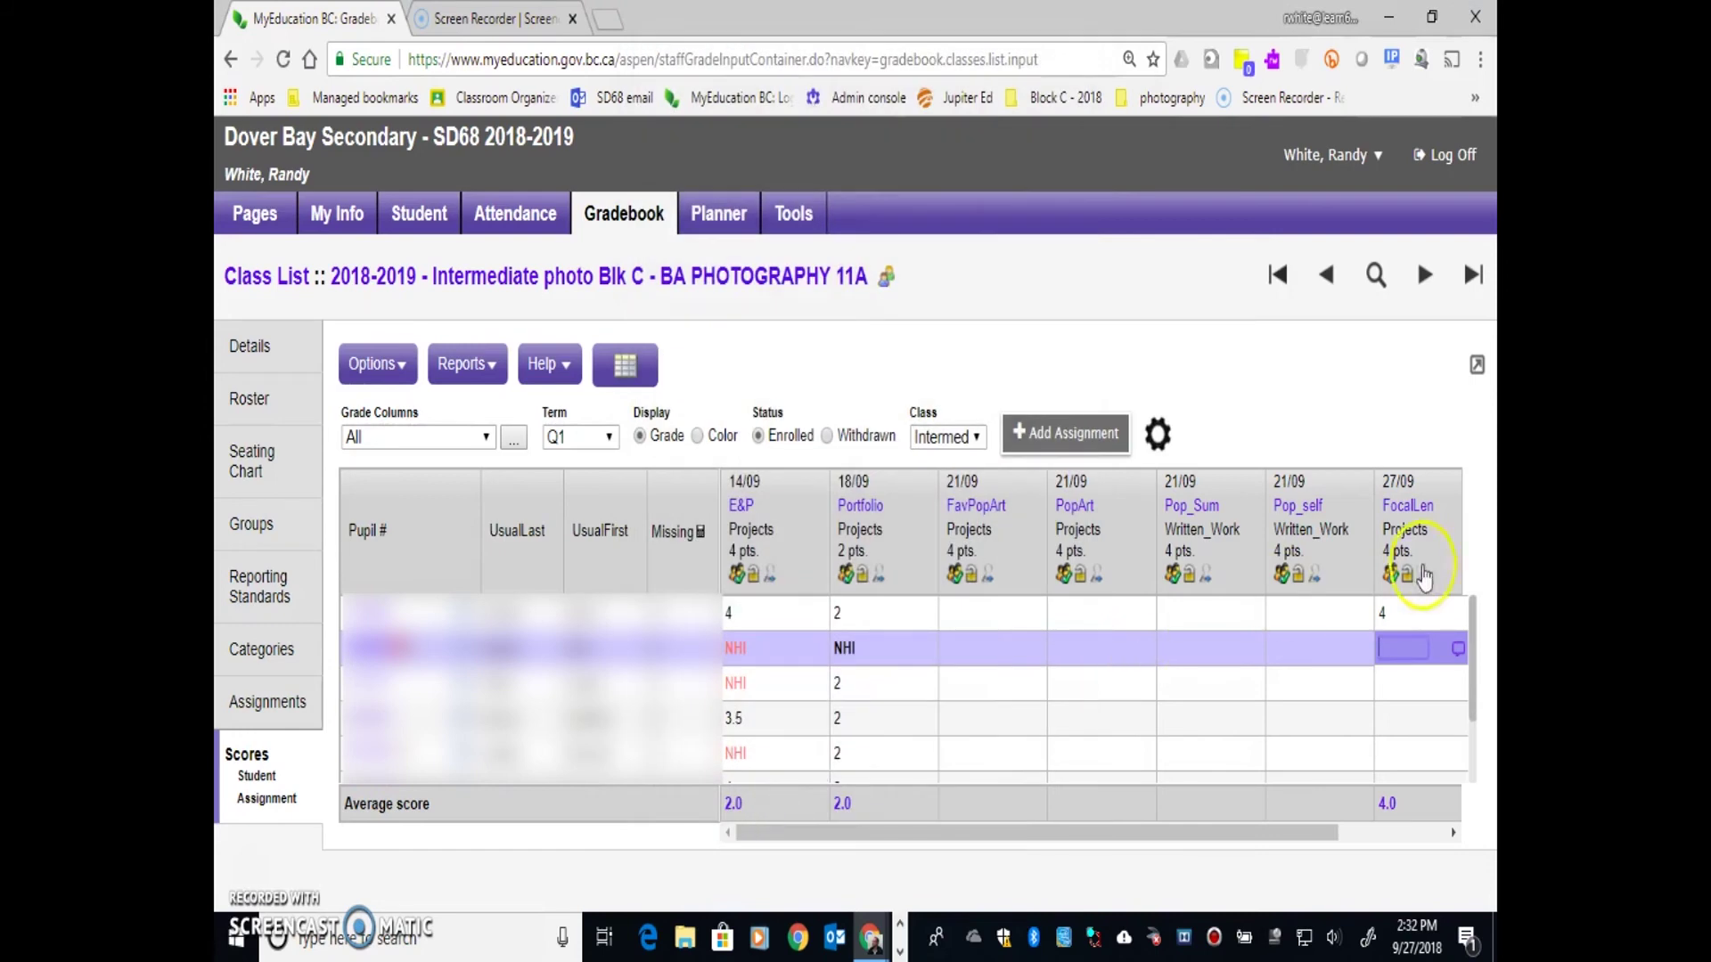
- Clear the first student's score in the FocalLen column
{"action": "left_click", "coordinate": [1396, 613]}
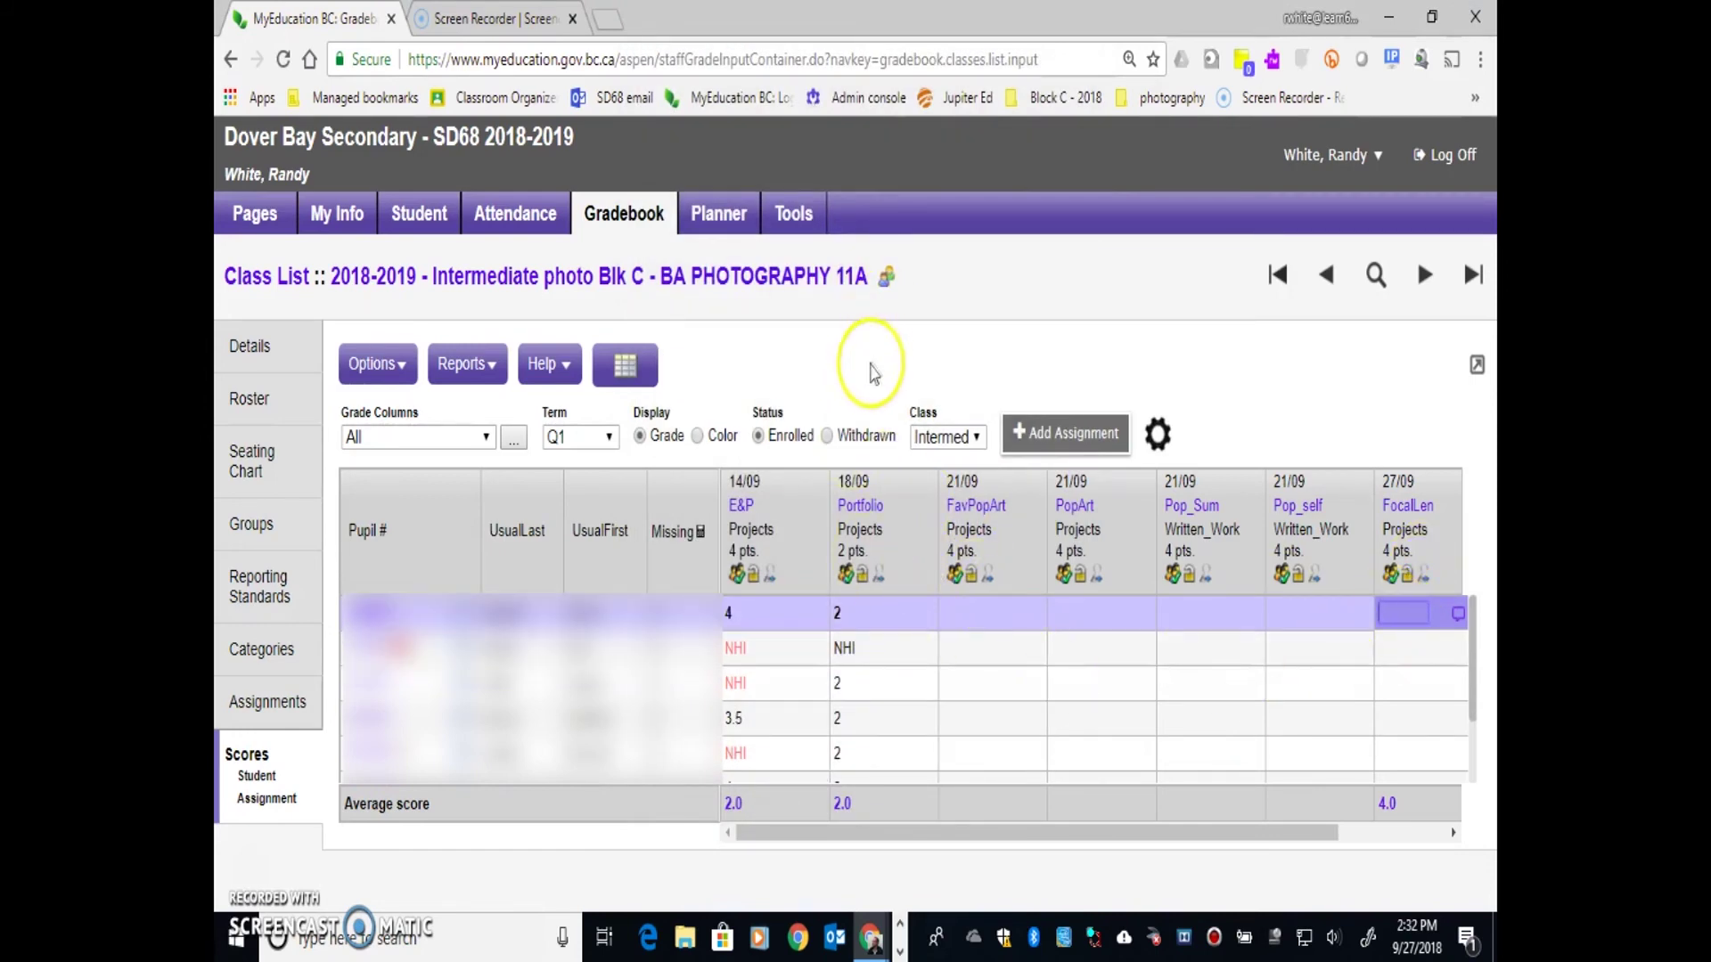
{"action": "left_click", "coordinate": [870, 366]}
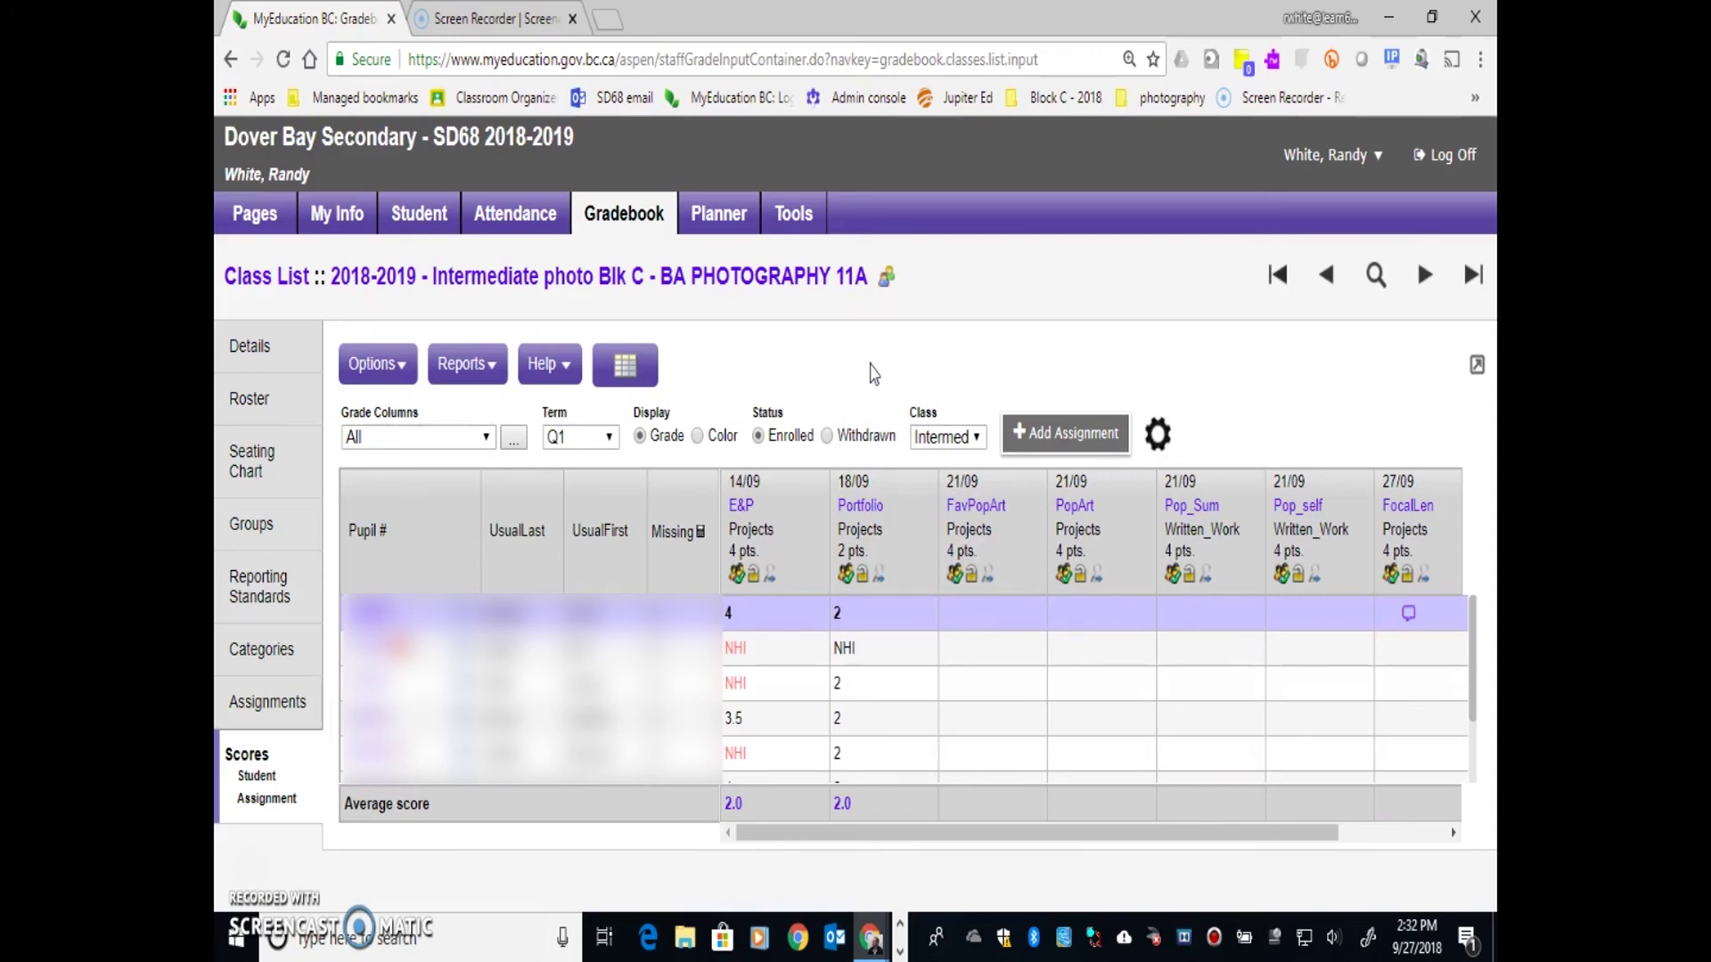
{"action": "left_click", "coordinate": [256, 937]}
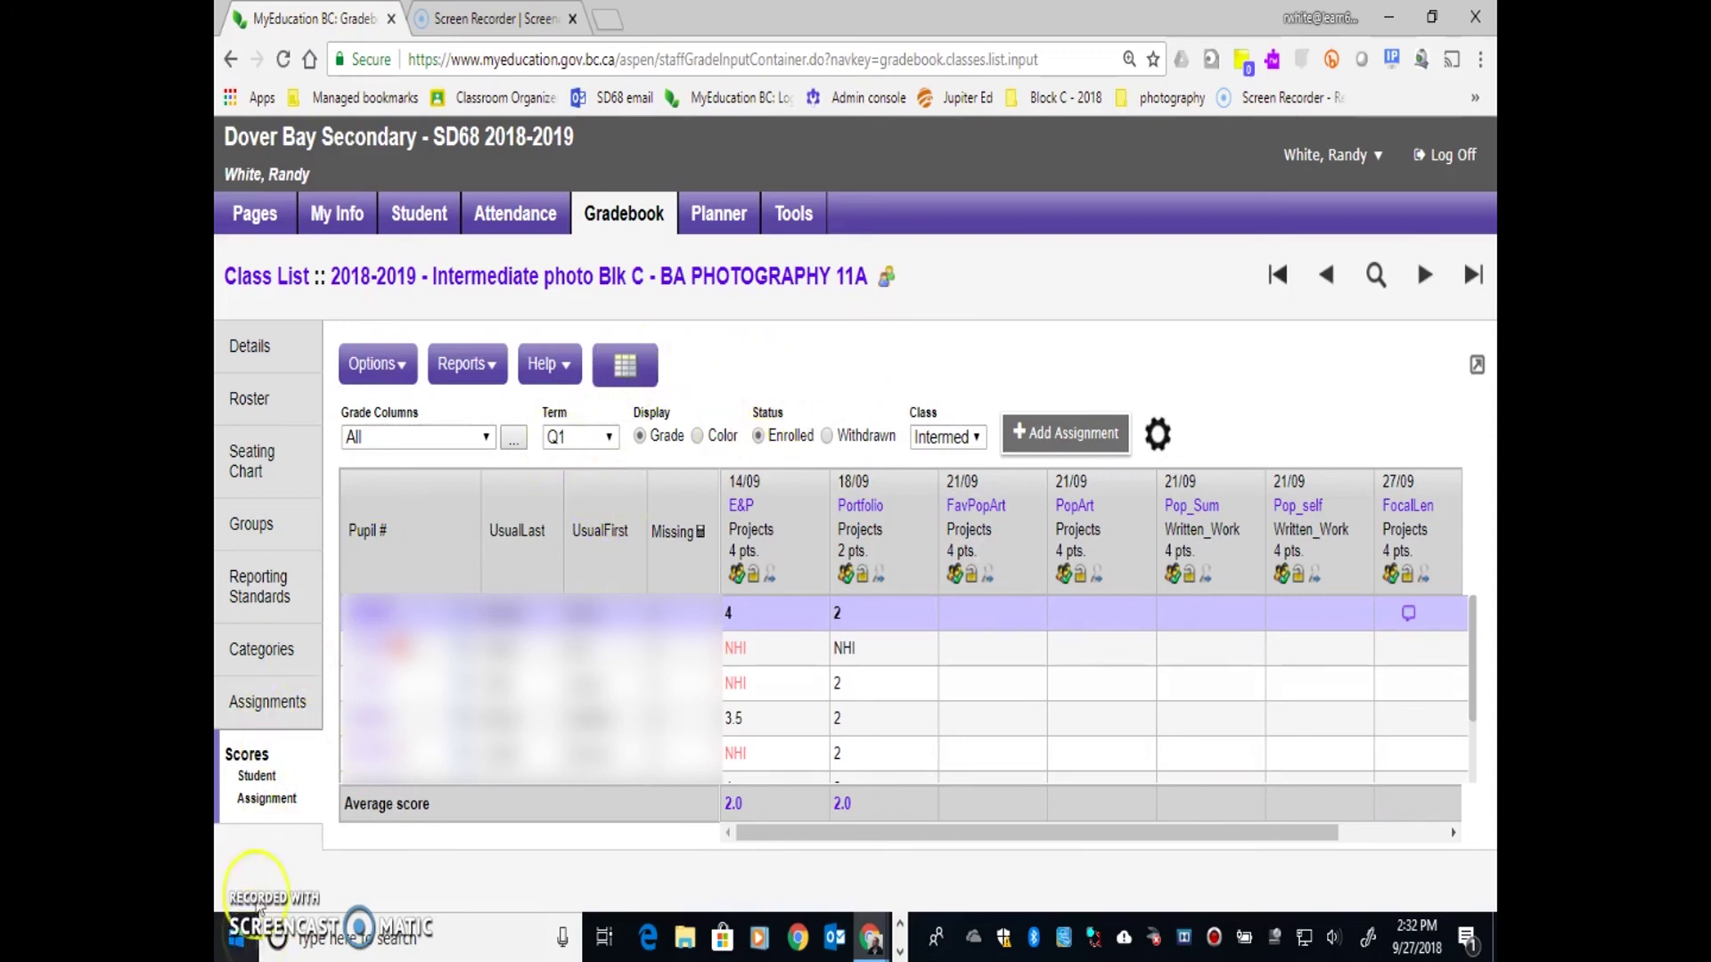